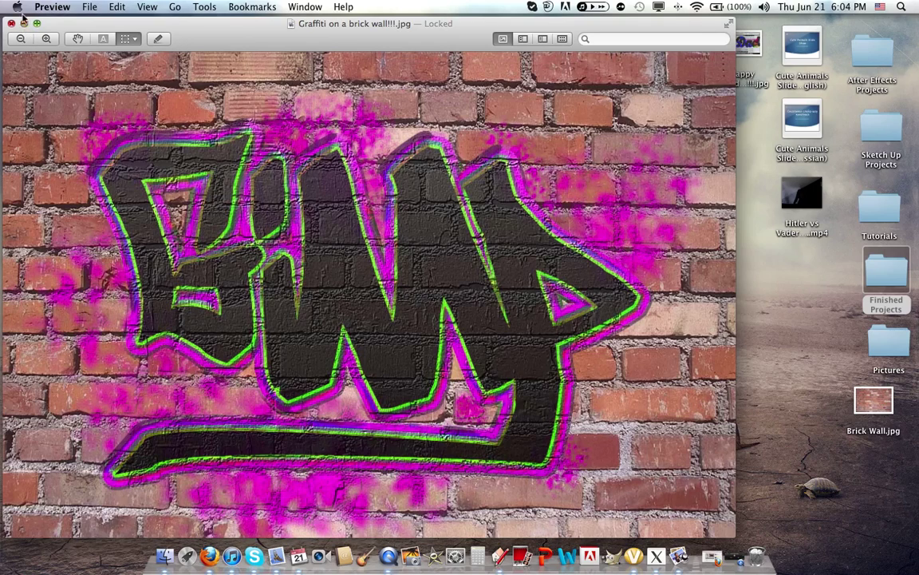
Minimise the finished graffiti picture and launch GIMP, placing its empty image window near the middle of the desktop
left_click(24, 22)
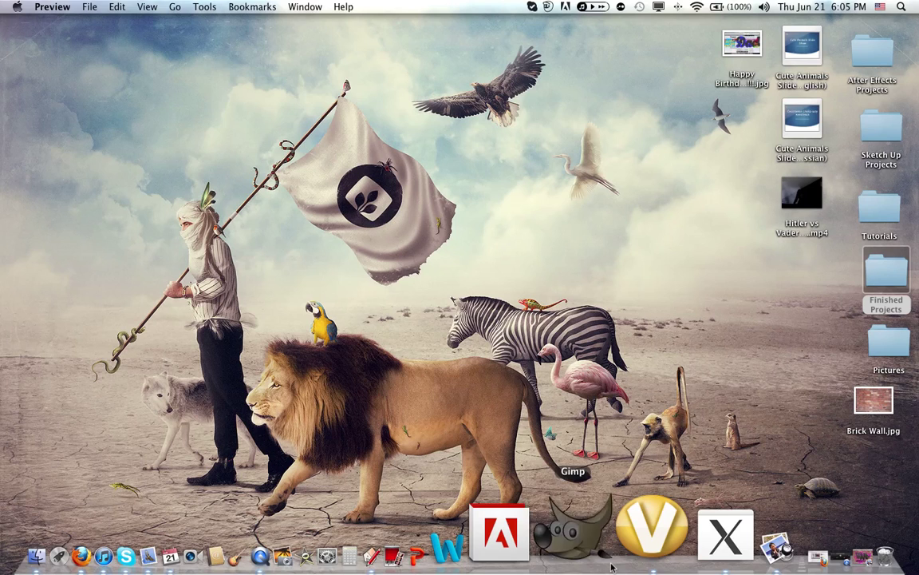
left_click(597, 546)
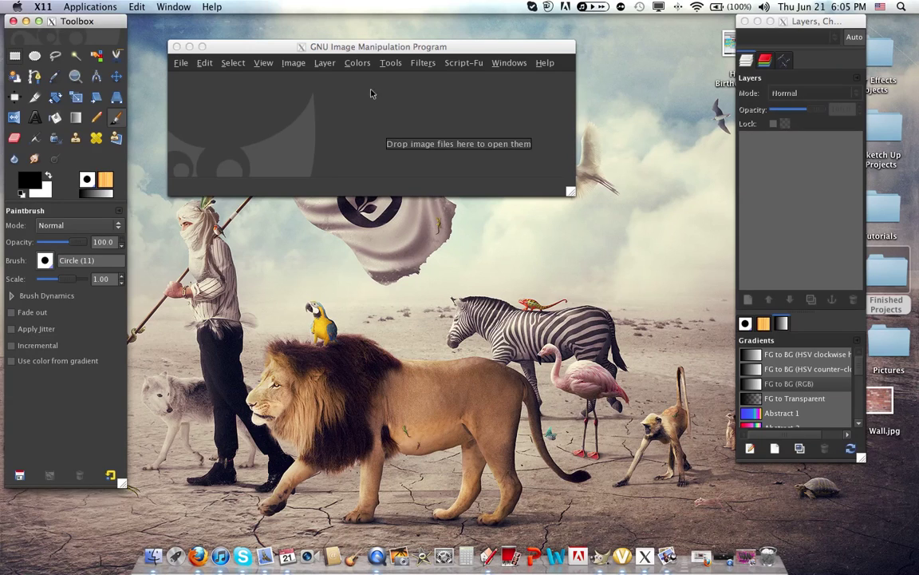
left_click_drag(394, 54, 482, 129)
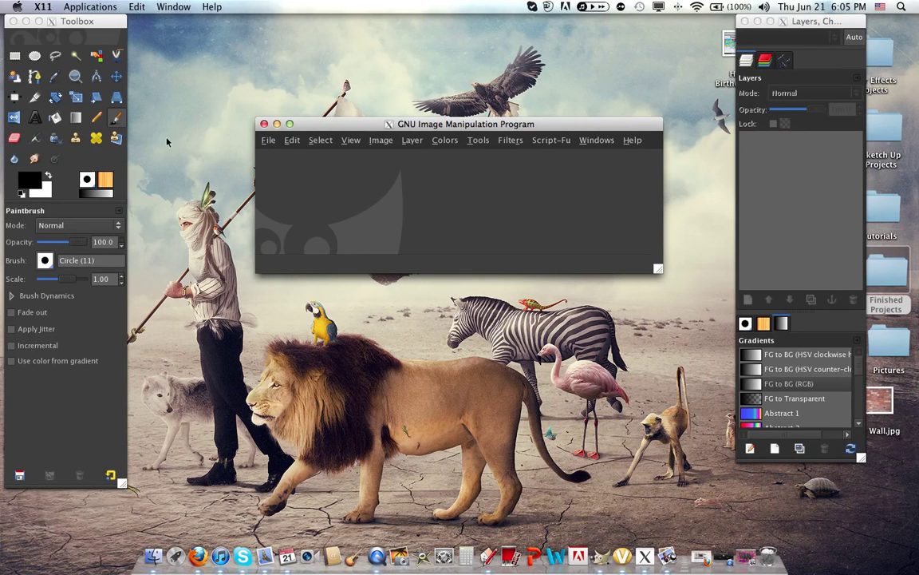
Open the image Brick Wall.jpg from the Desktop folder and place its window between the two tool docks
left_click(268, 141)
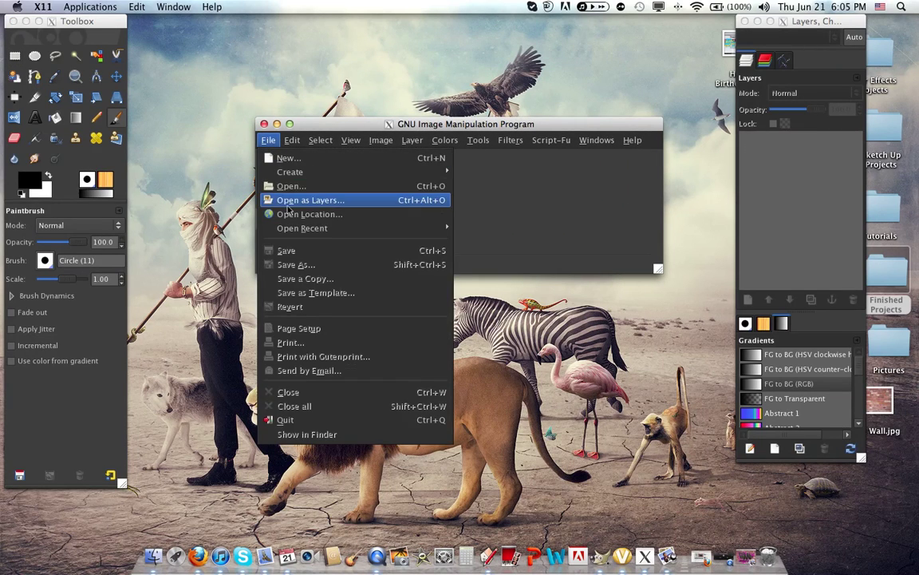
left_click(283, 190)
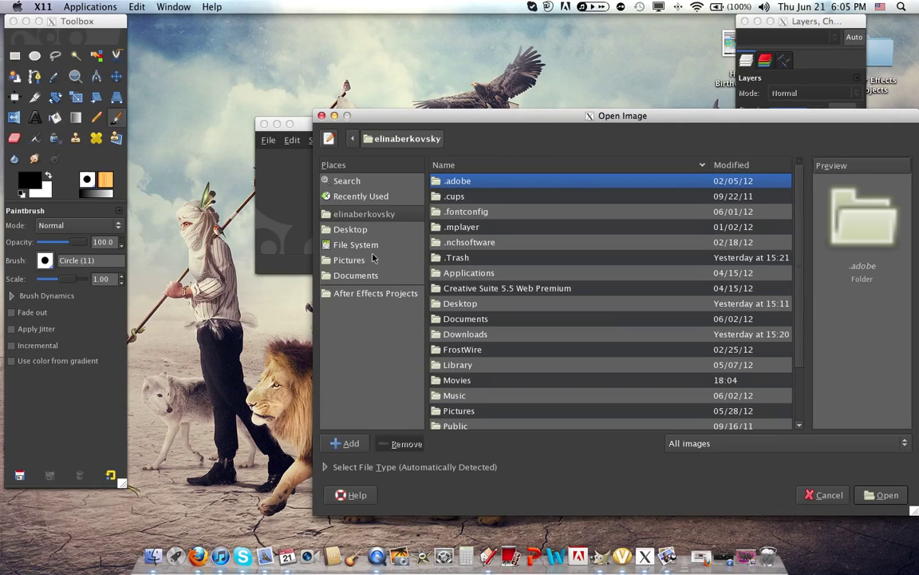
left_click(342, 230)
left_click(463, 258)
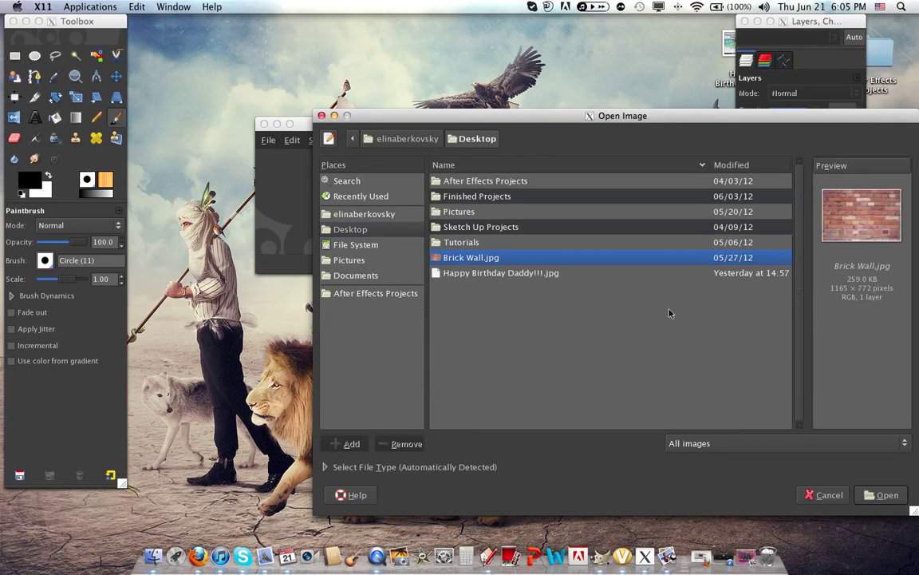
left_click(883, 495)
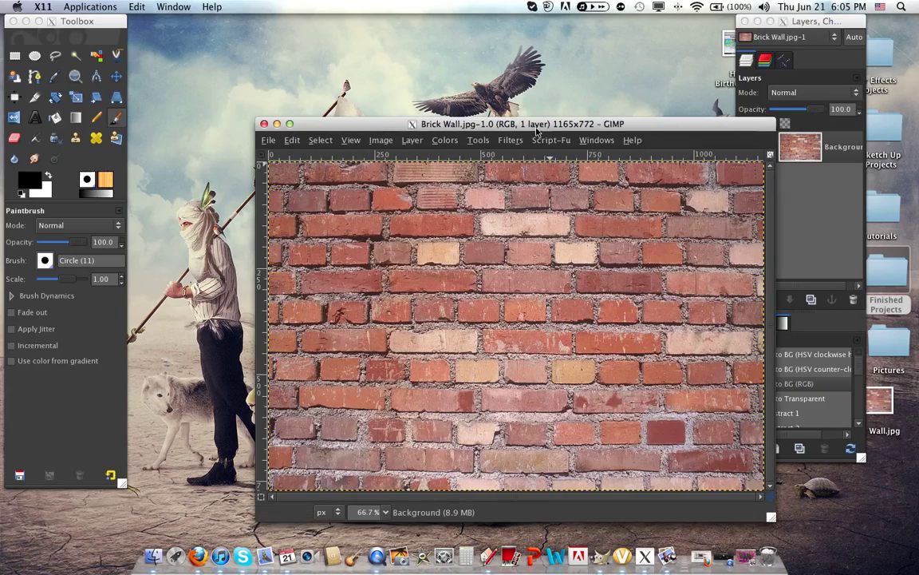
left_click_drag(535, 129, 450, 61)
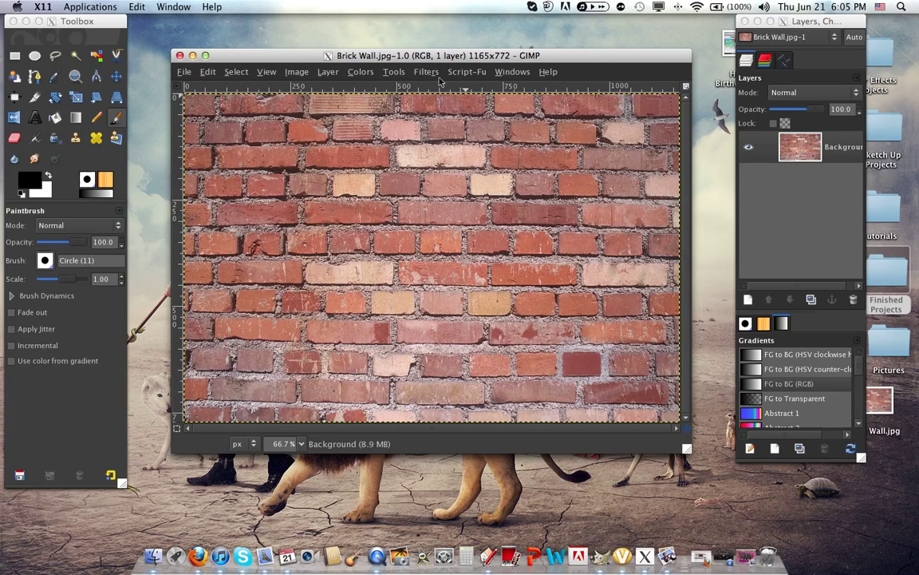
Activate the Text tool and set its font to Writers original
left_click(34, 117)
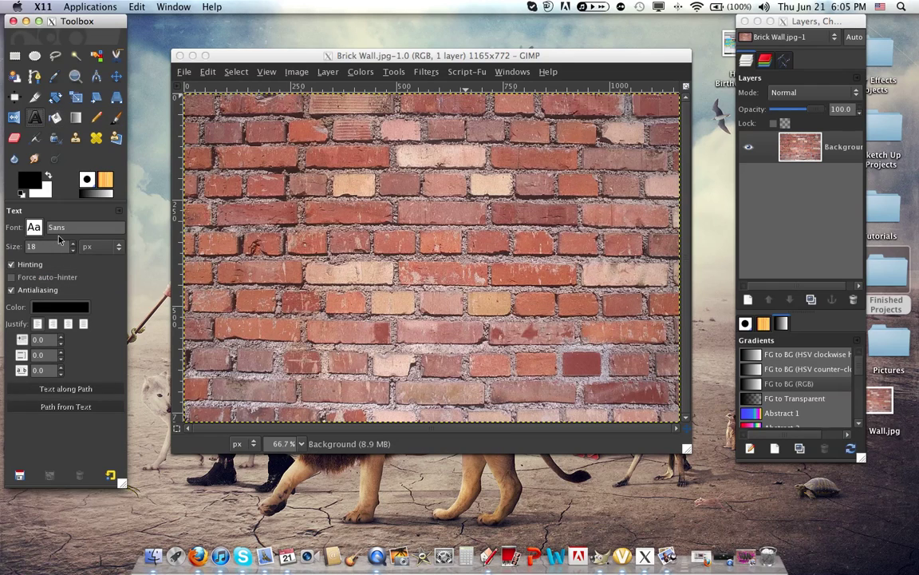
left_click(85, 227)
type("wr")
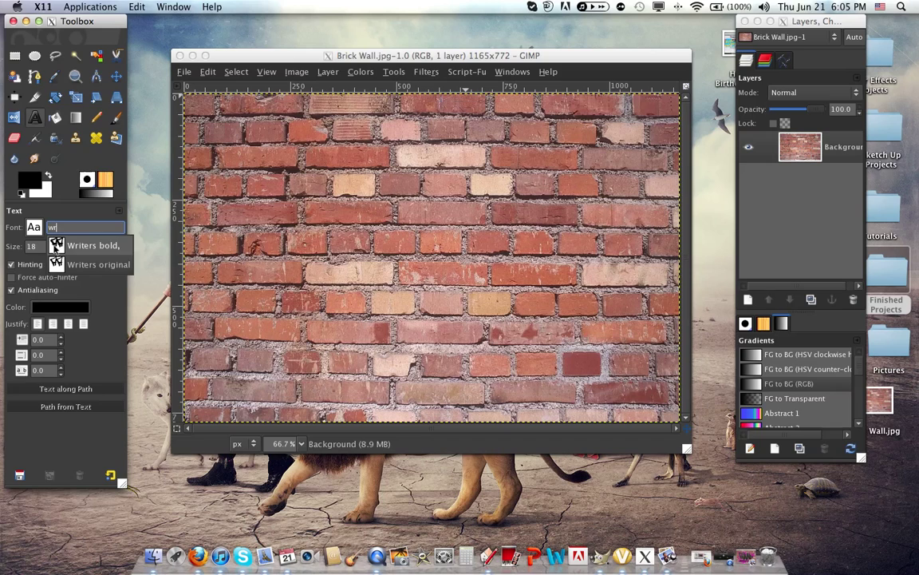
left_click(55, 264)
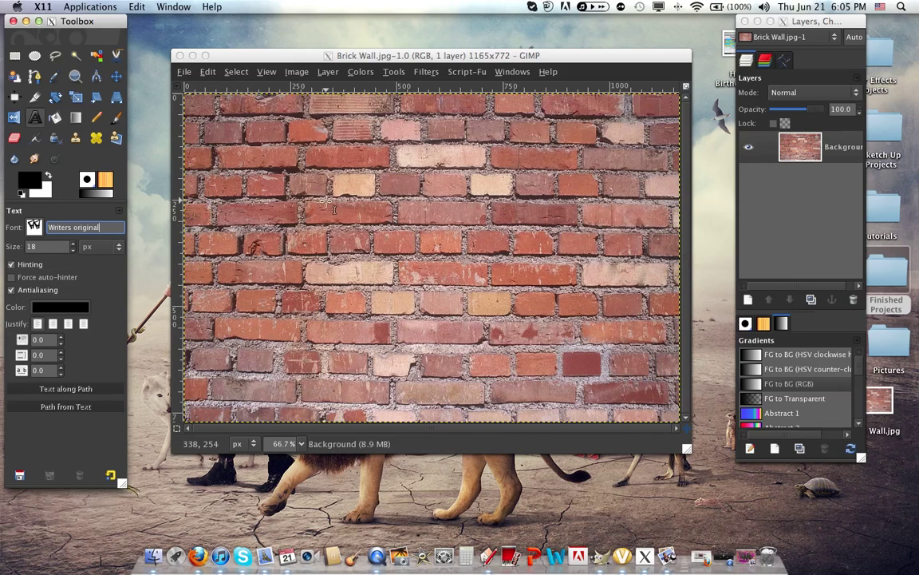
Add a text layer on the left part of the brick wall containing only the letter G
left_click(277, 206)
left_click(275, 205)
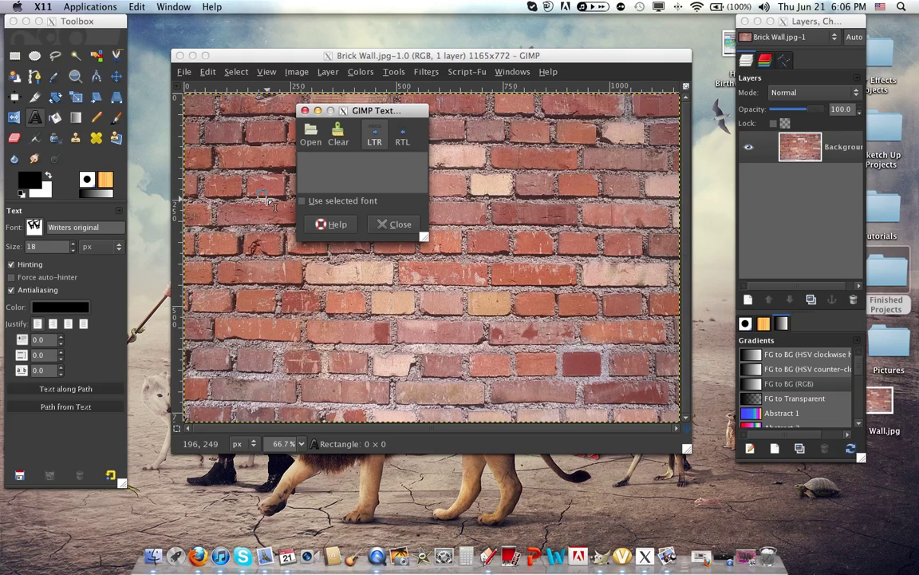
type("GIMP")
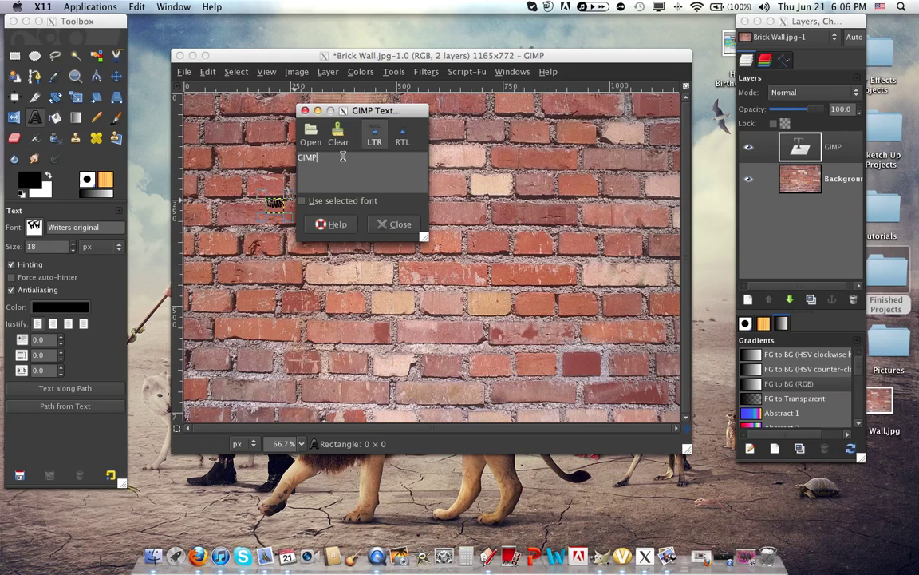
key("BackSpace")
key("BackSpace")
key("BackSpace")
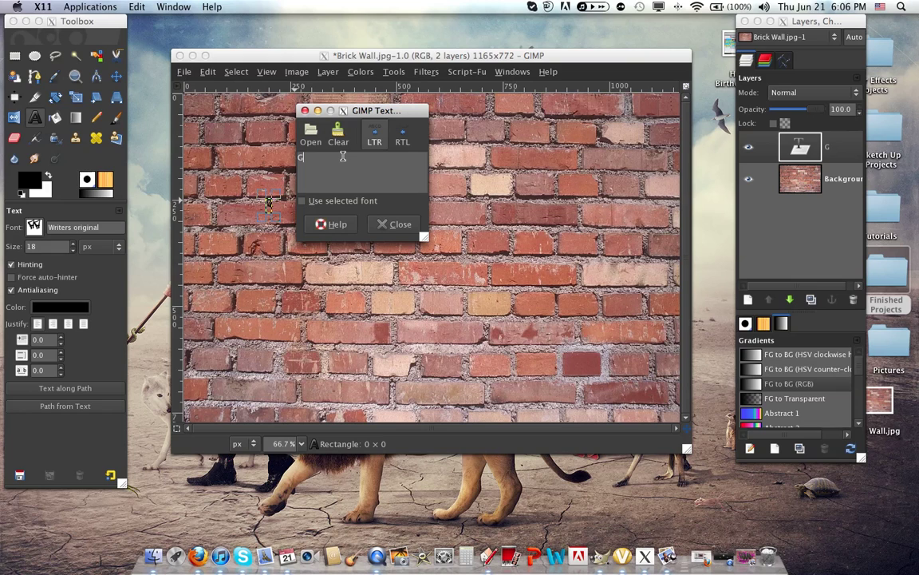
left_click(394, 224)
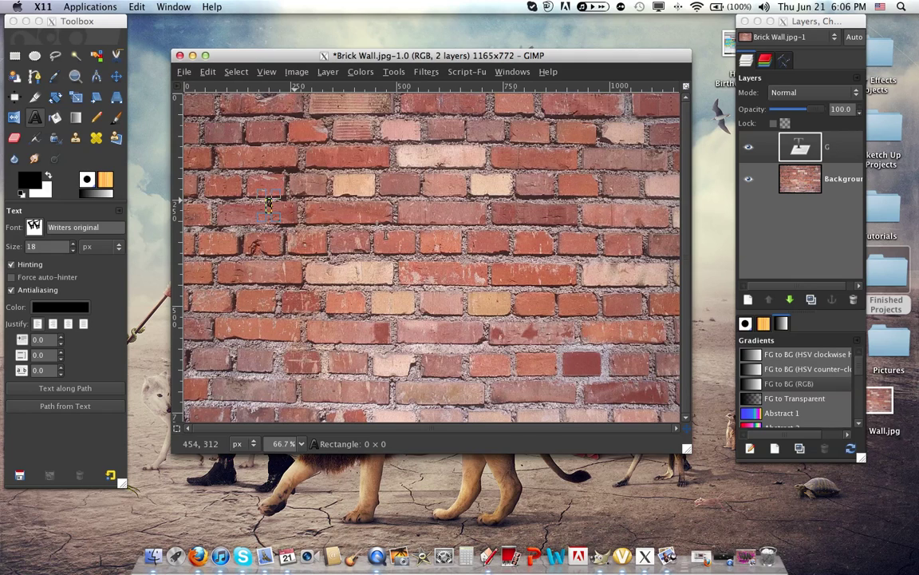
Set the letter G's text size to 428 px and move it up and left on the wall
double_click(62, 248)
type("60")
left_click(72, 245)
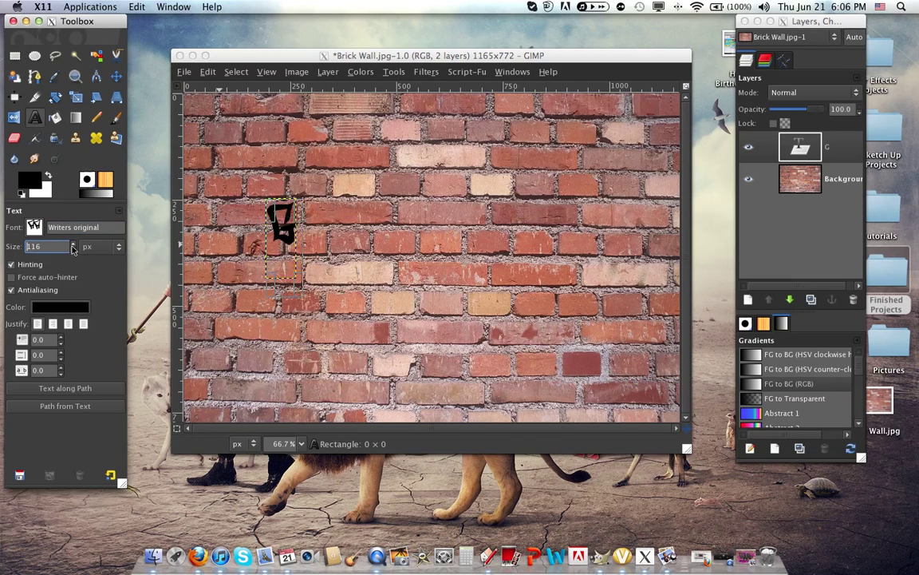
left_click(73, 248)
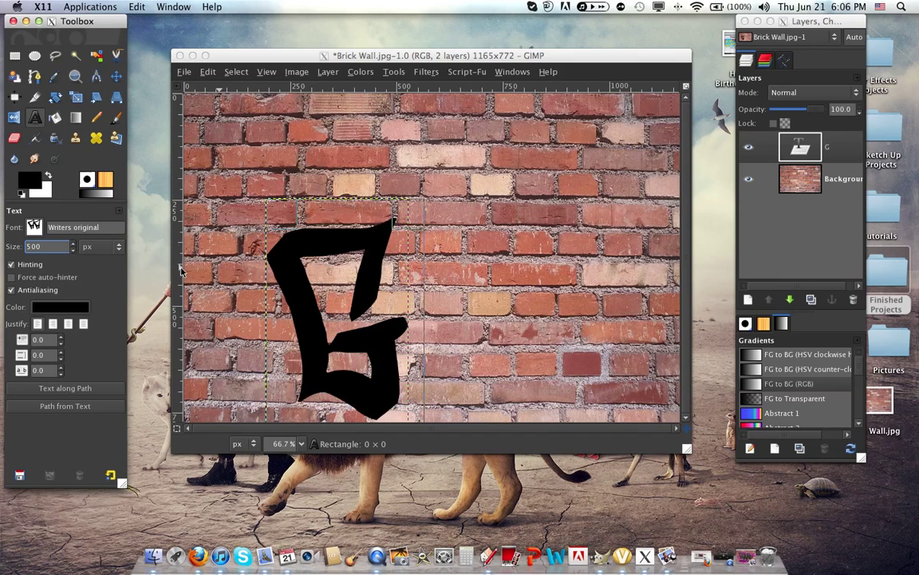
left_click(74, 253)
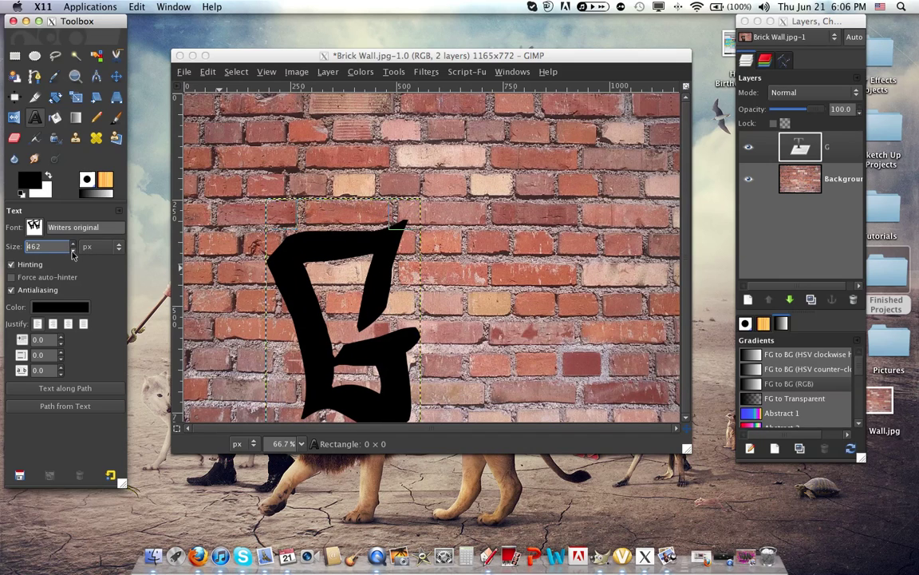
left_click(73, 252)
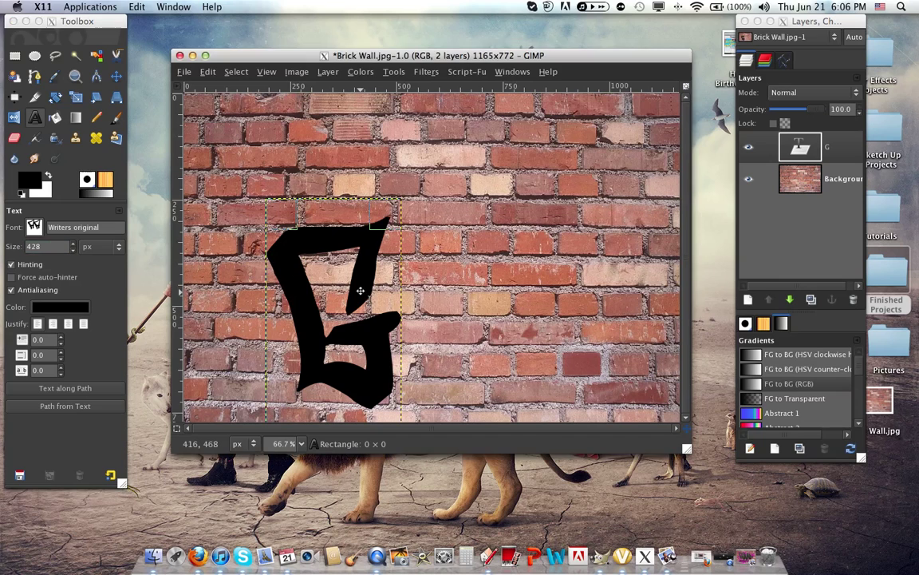
left_click(323, 251)
left_click_drag(301, 204, 250, 134)
Add a separate text layer with the letter I and position it immediately right of the G
left_click(363, 253)
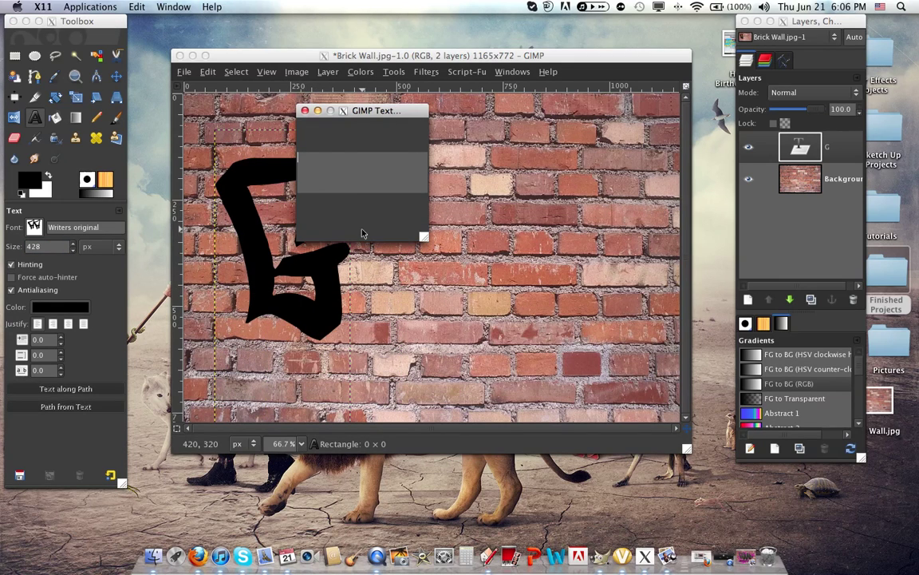
type("I")
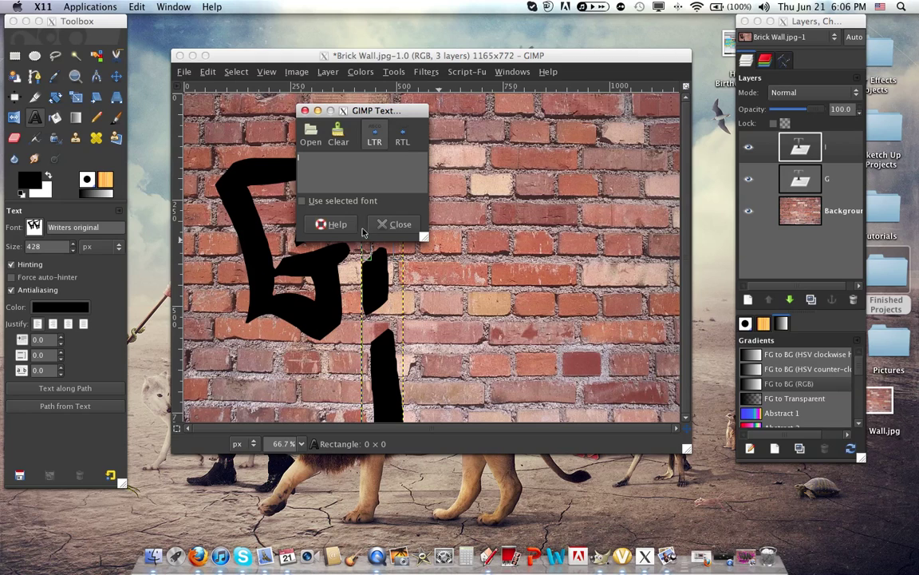
left_click(369, 239)
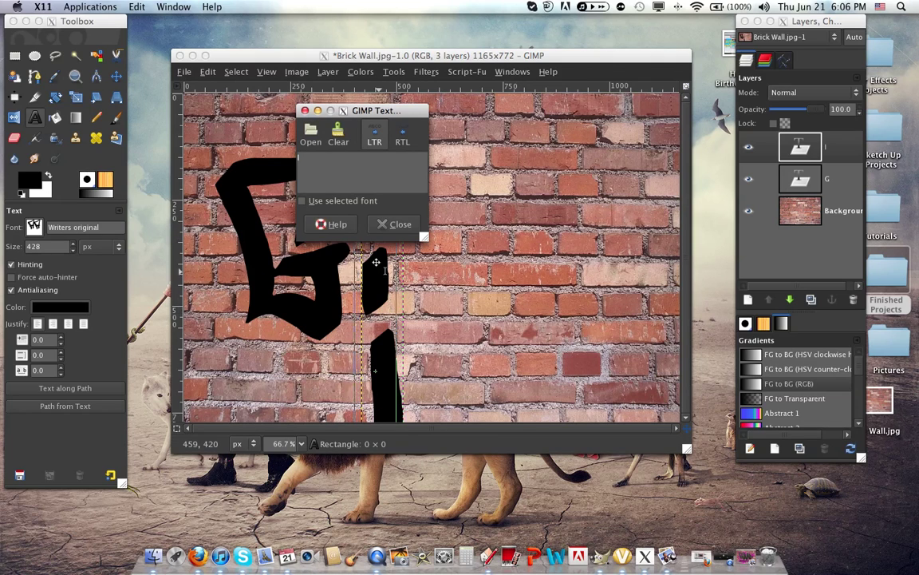
left_click_drag(375, 240, 410, 306)
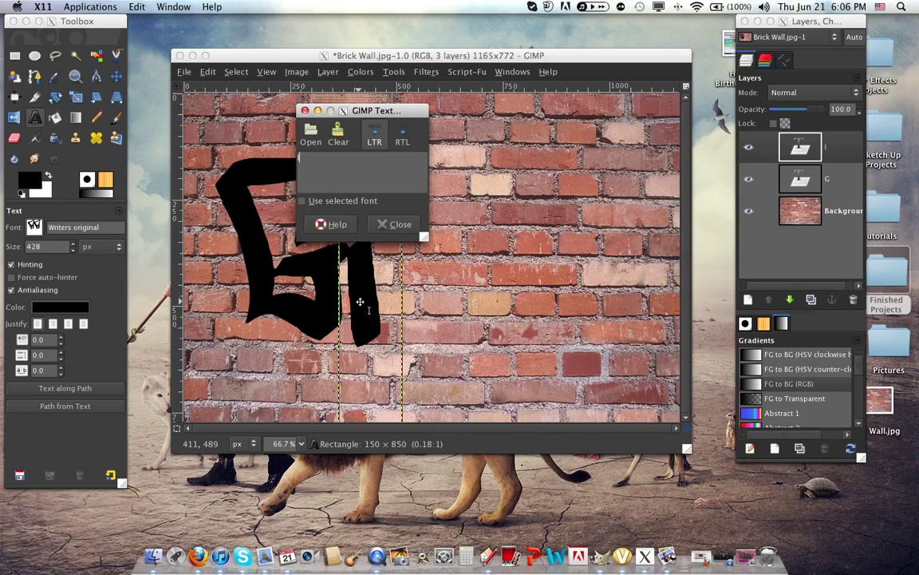
left_click(363, 302)
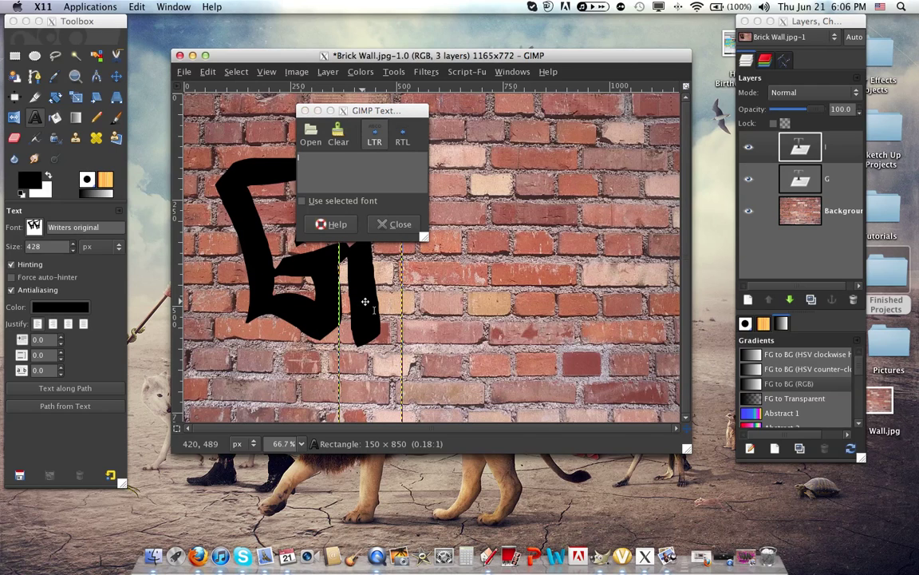
left_click_drag(365, 302, 377, 255)
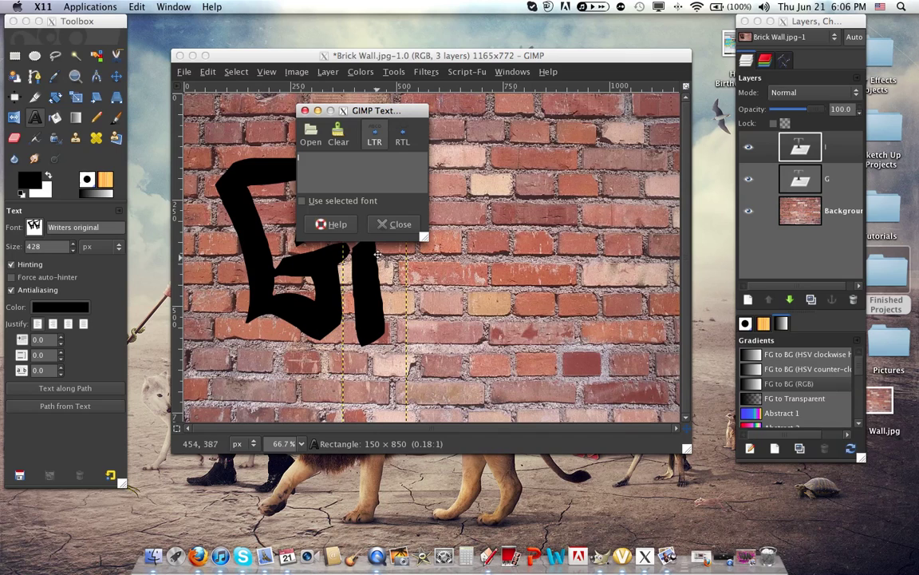
left_click(391, 226)
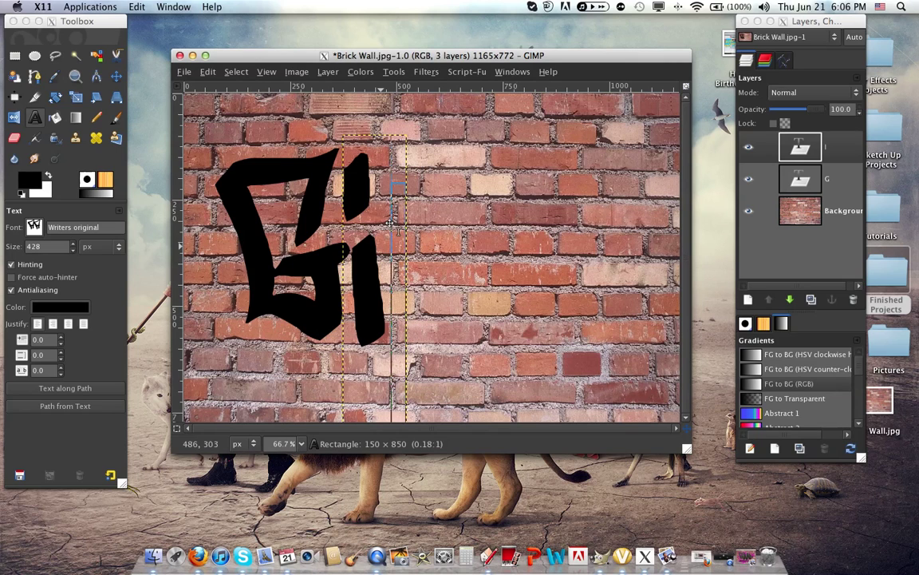
Add a separate text layer with the letter M and position it immediately right of the I
left_click(427, 226)
type("M")
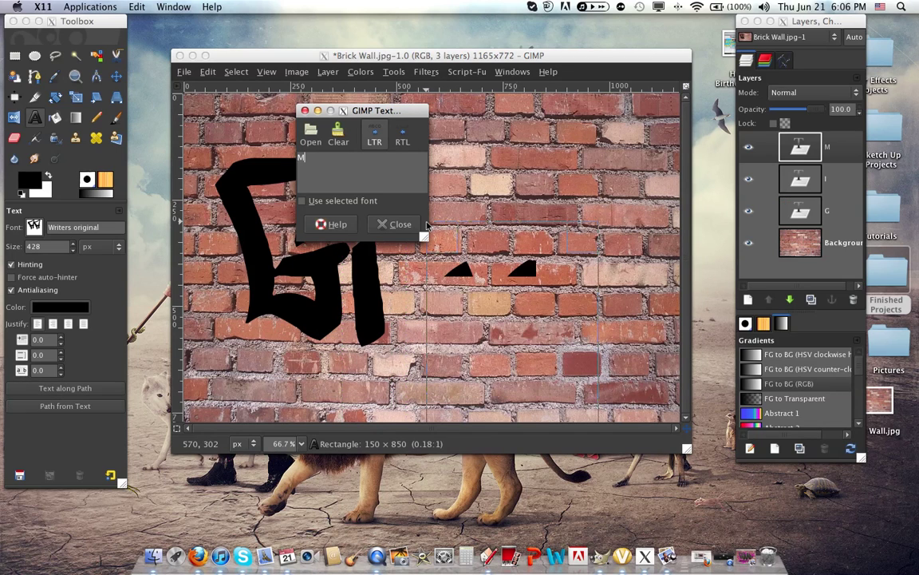
left_click(412, 225)
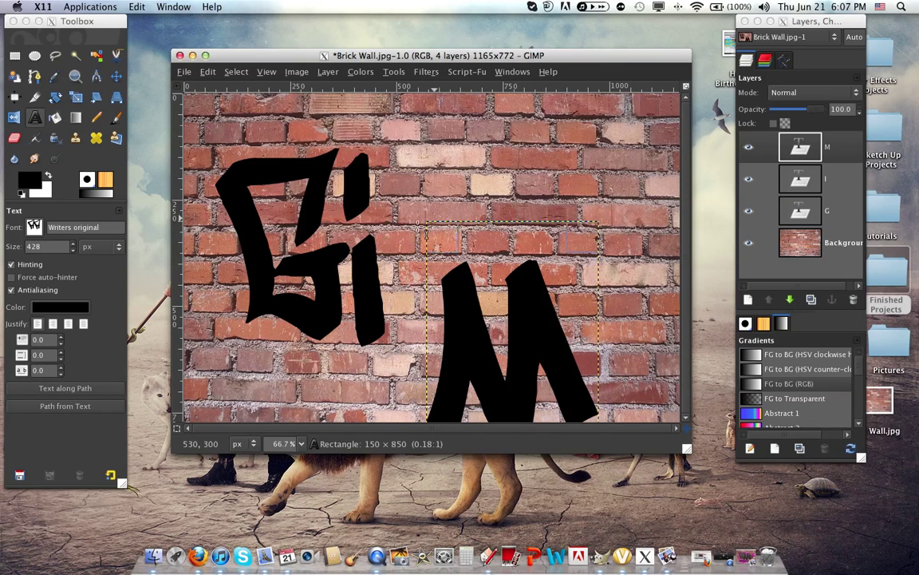
left_click(471, 287)
left_click_drag(435, 197, 460, 274)
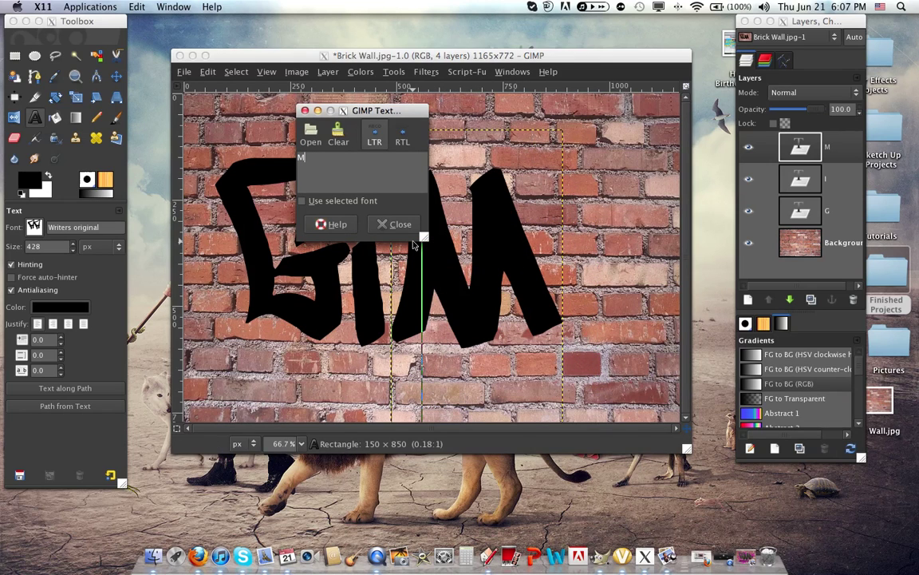
left_click(384, 224)
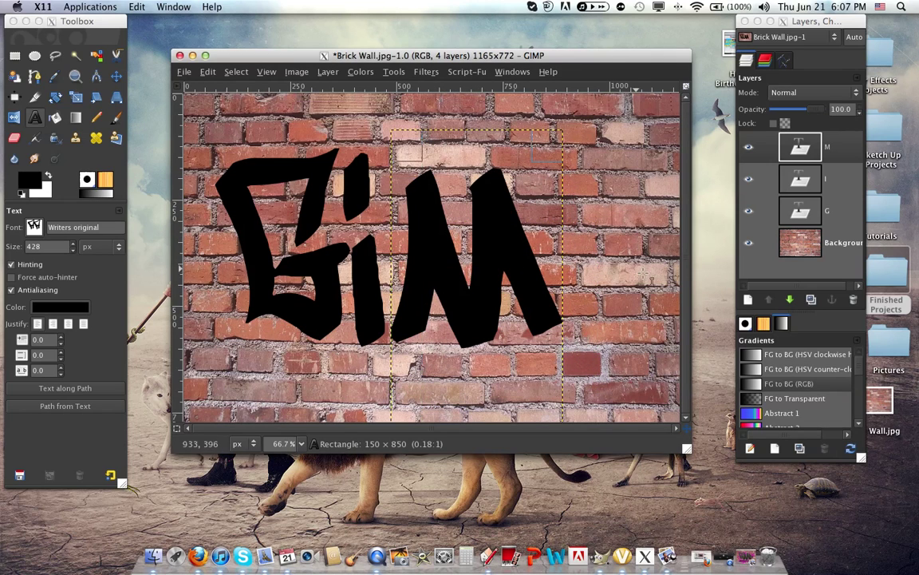
Add a separate text layer with the letter P and position it immediately right of the M
left_click(589, 265)
type("P")
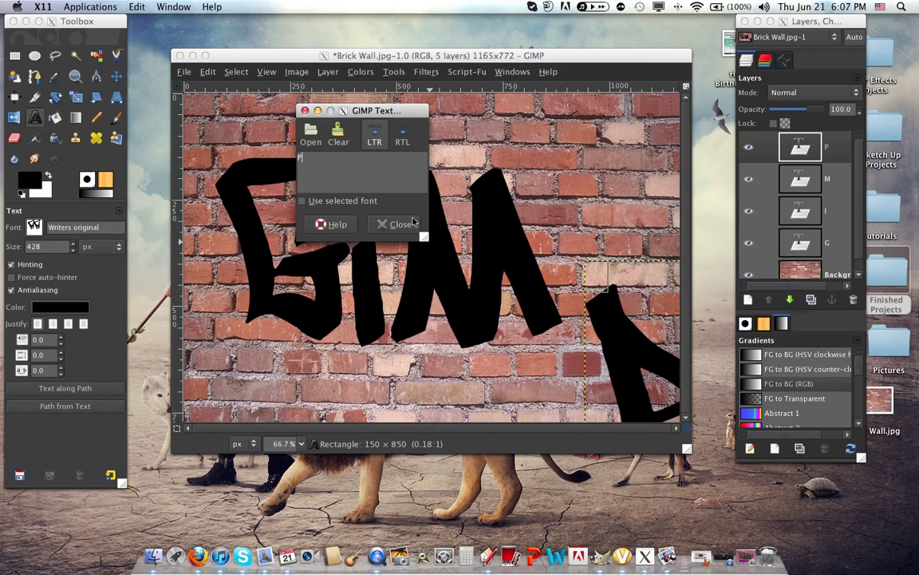
left_click(384, 224)
left_click(607, 295)
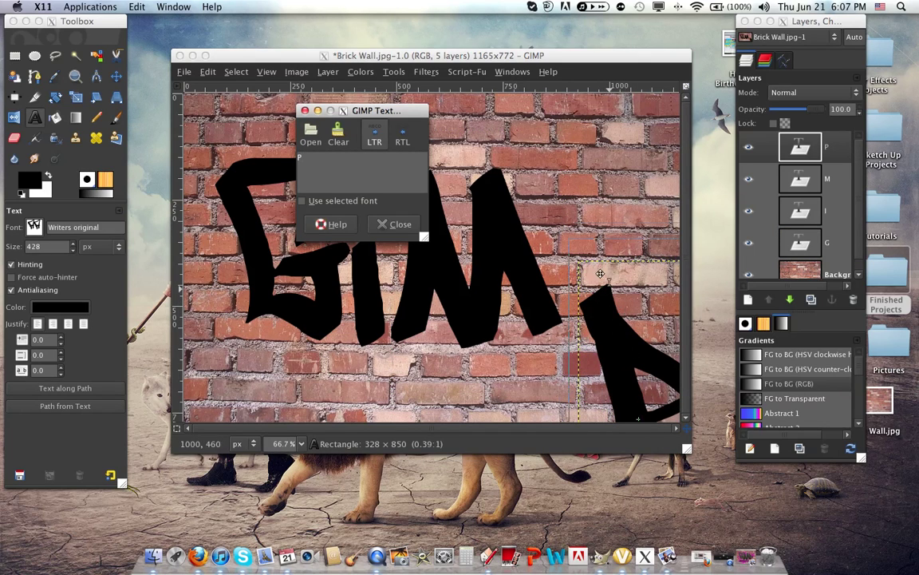
left_click_drag(616, 341, 585, 256)
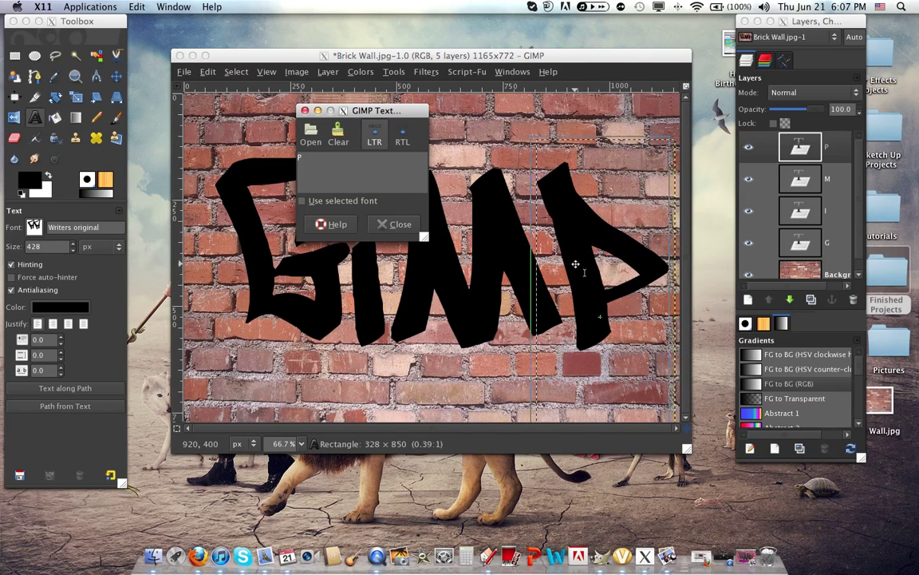
left_click_drag(578, 263, 449, 250)
left_click(400, 225)
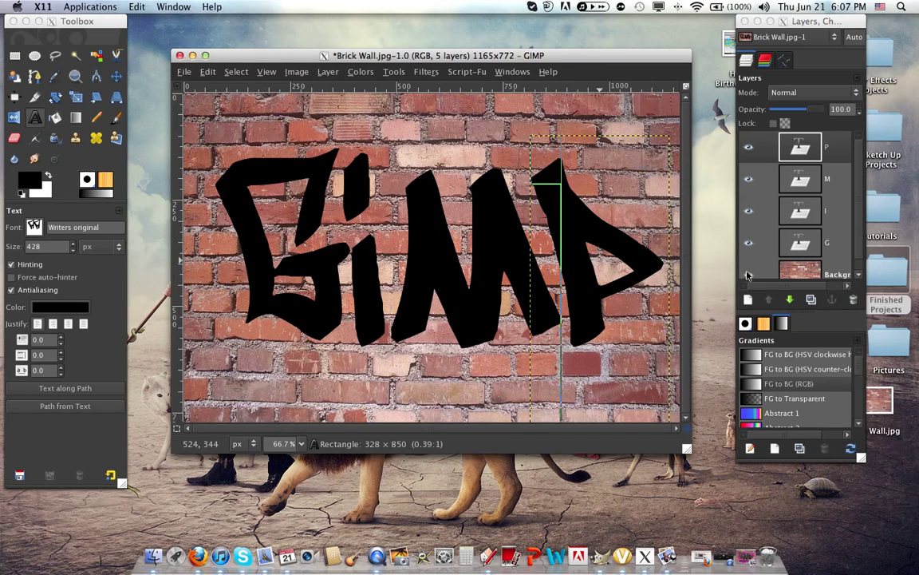
Set the letter I's text size to 360 px and move it slightly down between the G and the M
left_click(810, 226)
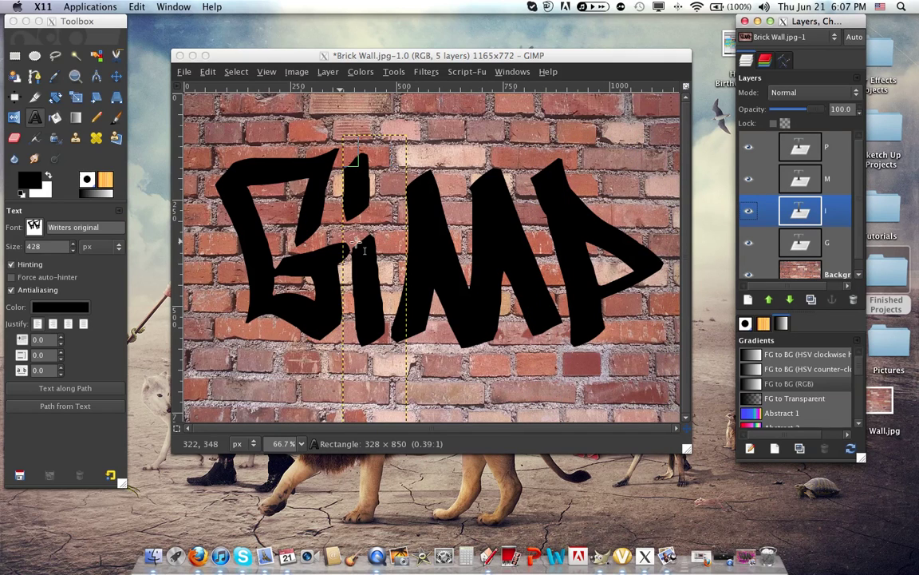
left_click(71, 249)
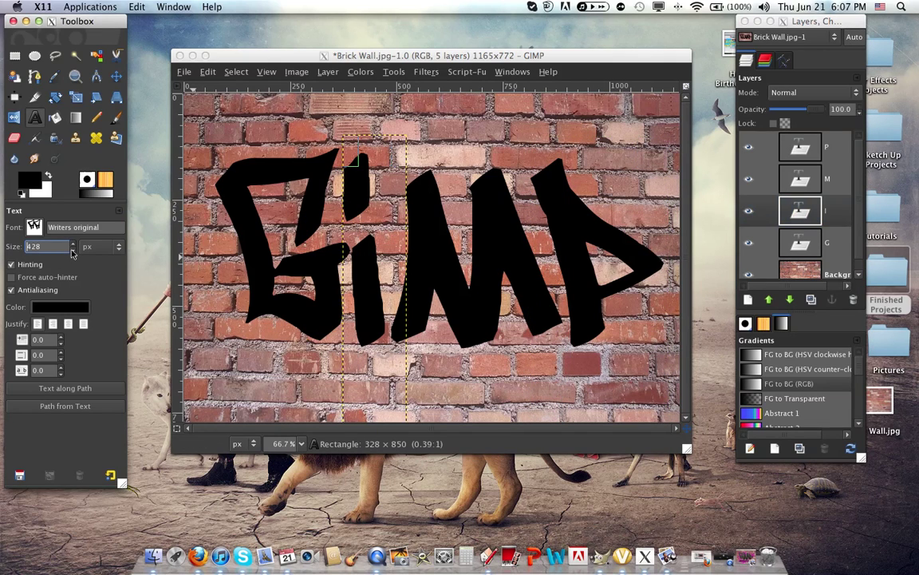
left_click_drag(71, 252, 71, 252)
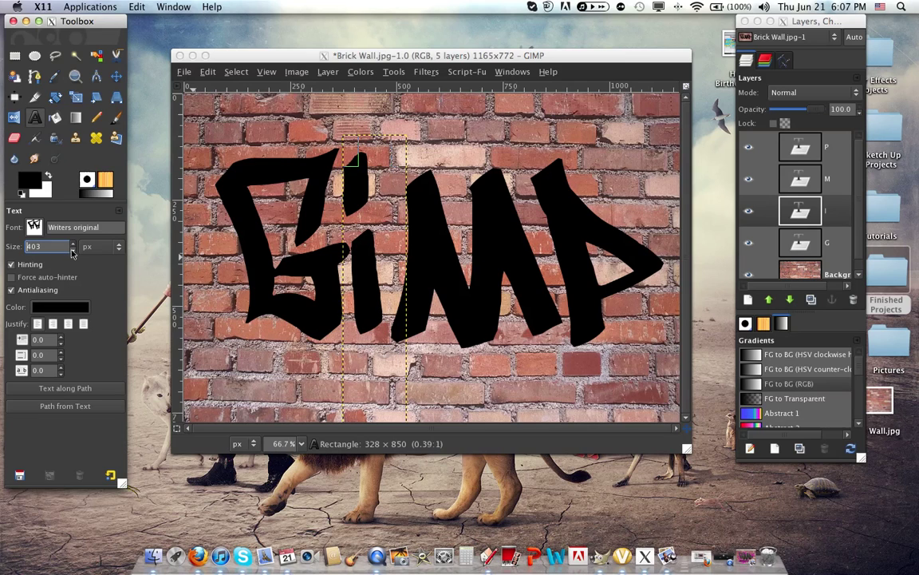
left_click(366, 278)
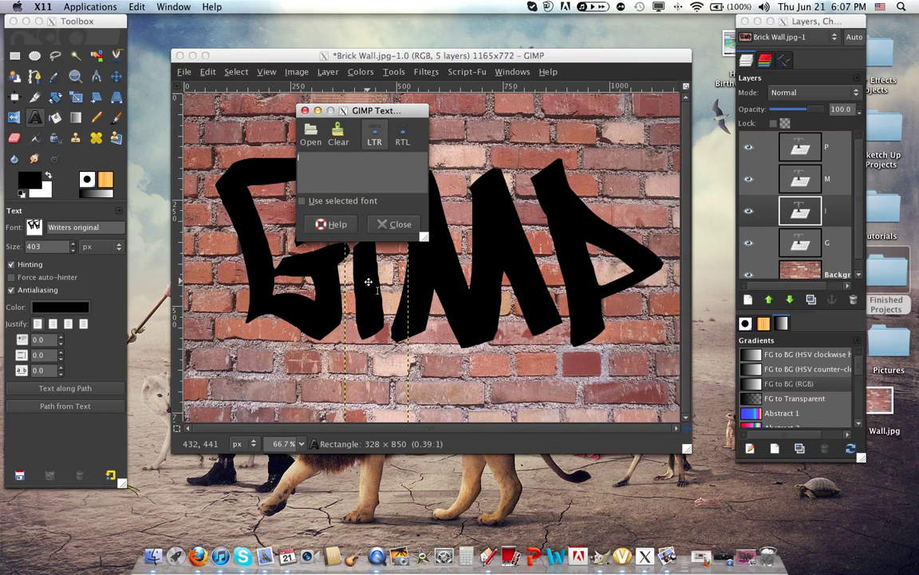
left_click(401, 225)
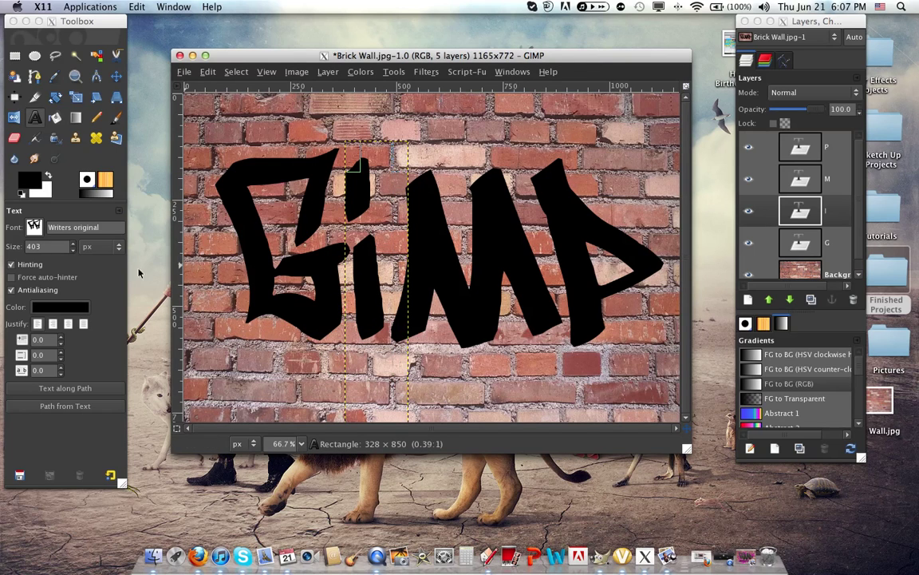
left_click(71, 251)
scroll(72, 249, "down", 8)
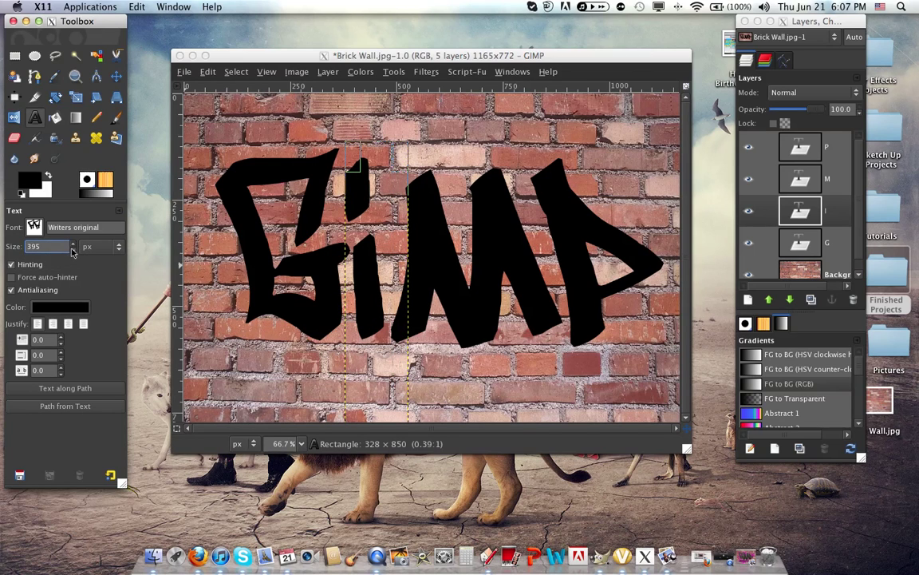
scroll(73, 250, "down", 12)
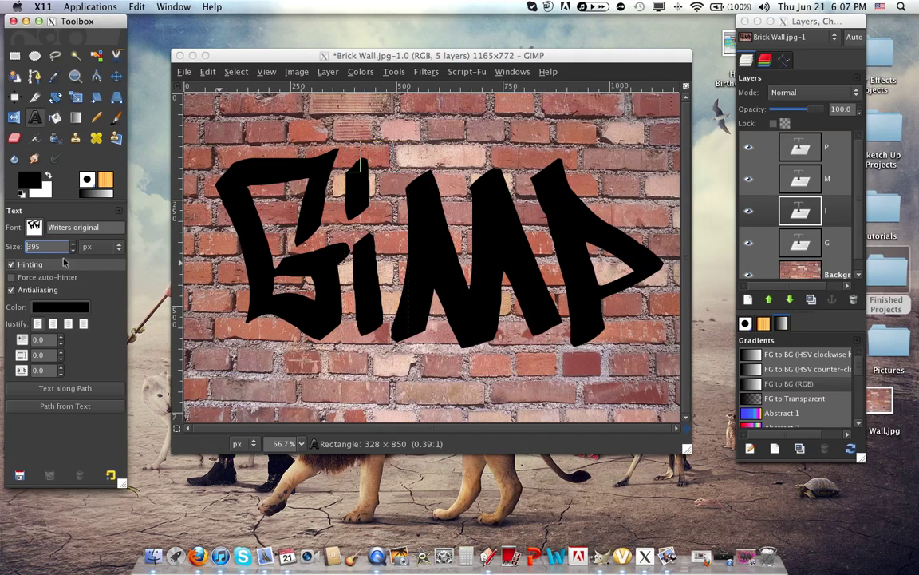
scroll(72, 250, "down", 20)
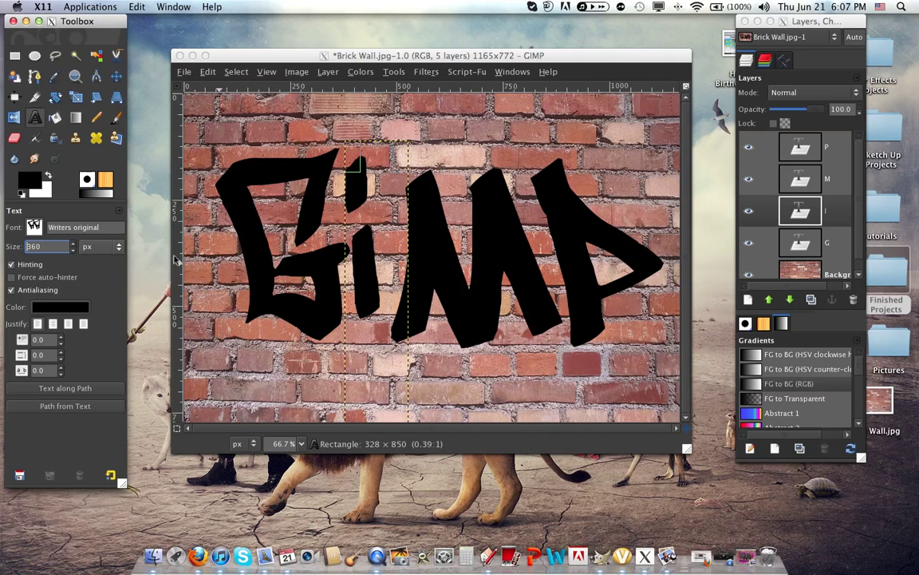
left_click(366, 281)
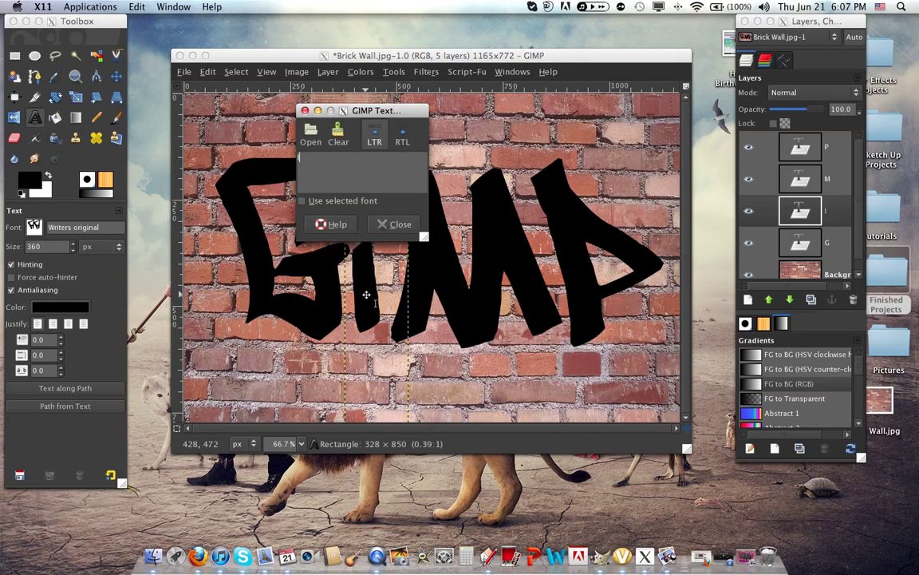
left_click_drag(366, 295, 366, 206)
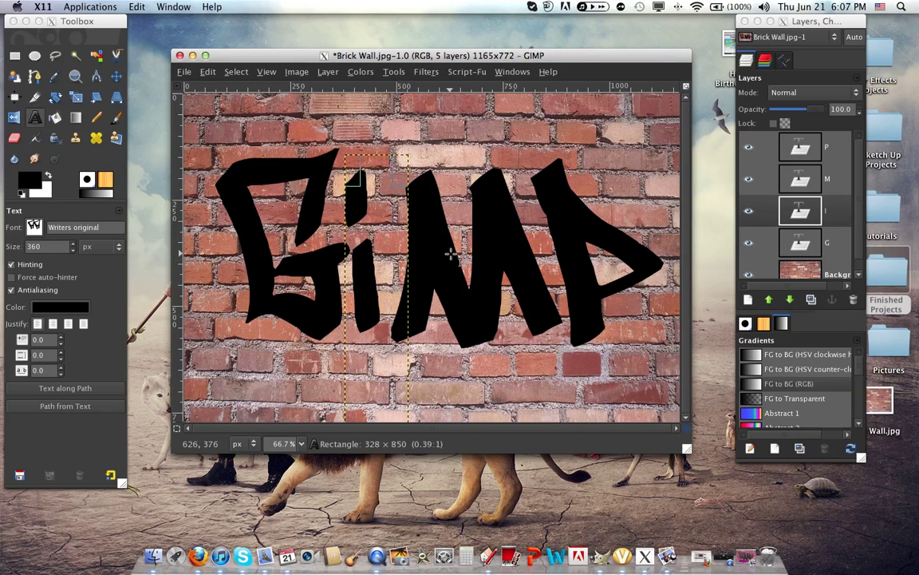
Move the letter M slightly left and up so it sits closer to the I
left_click(801, 179)
left_click(801, 179)
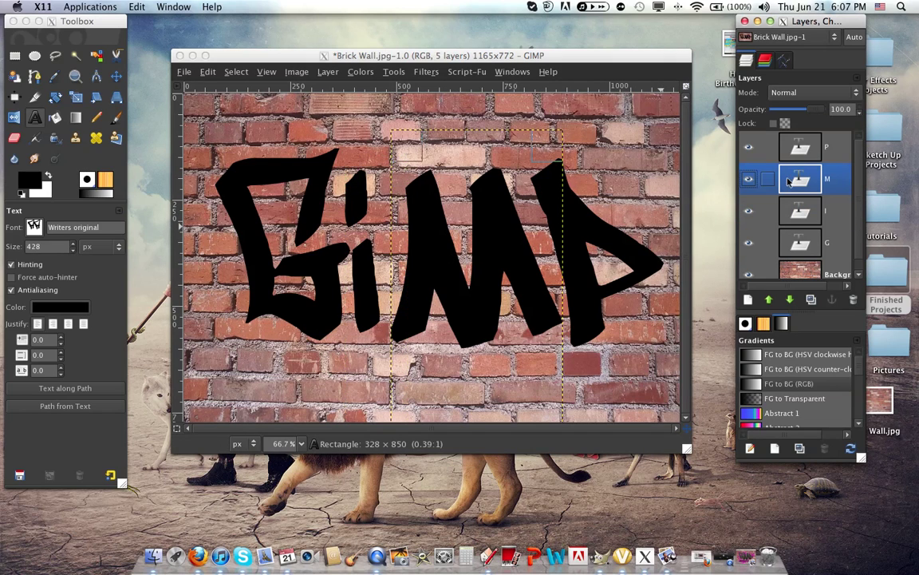
left_click(440, 251)
left_click(437, 250)
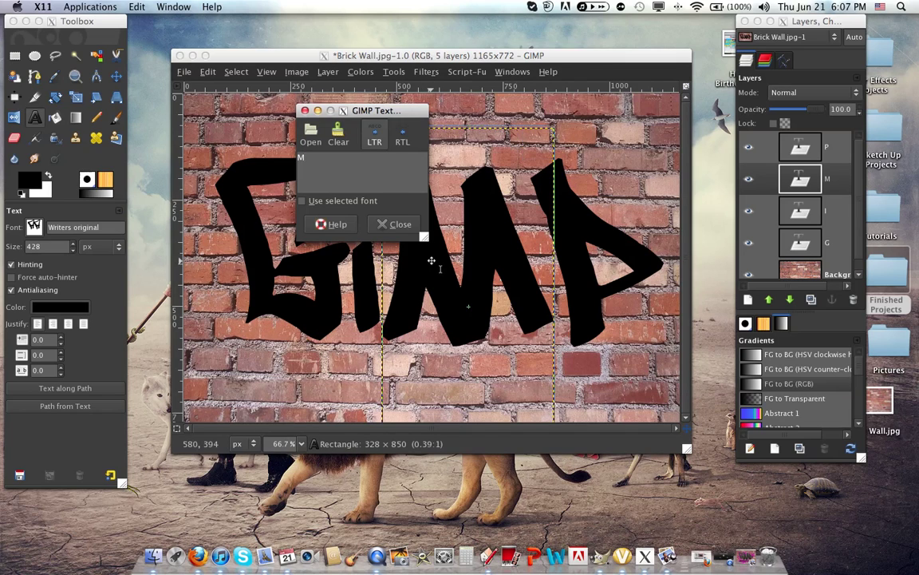
left_click(396, 224)
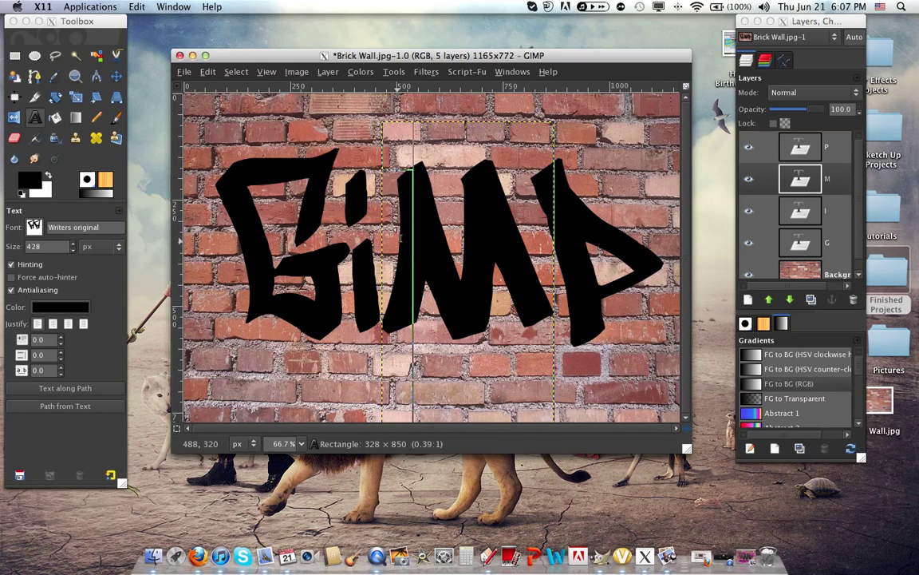
Set the letter M's text size to 452 px, widen its text frame to fit and move the letter further up
left_click(73, 246)
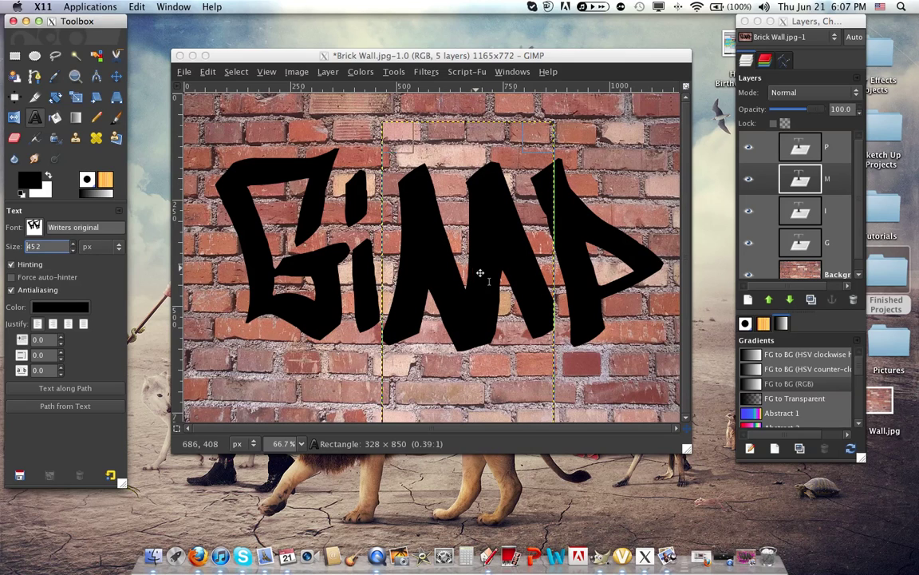
left_click(542, 287)
left_click(540, 291)
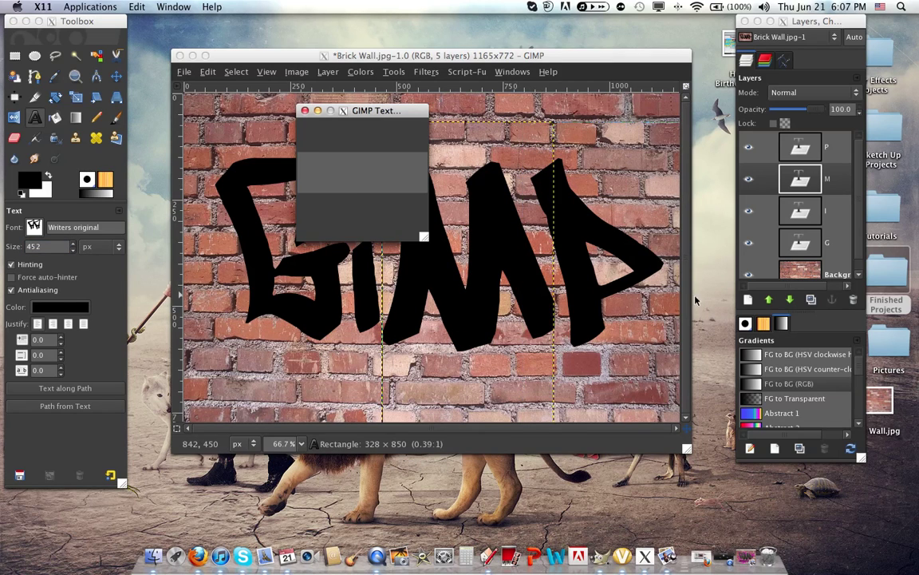
left_click(494, 289)
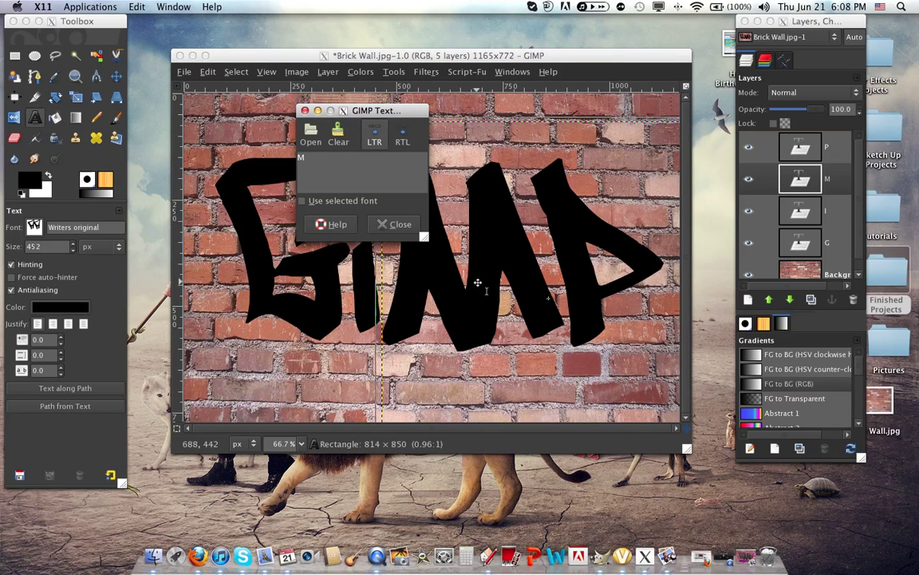
left_click_drag(484, 286, 496, 261)
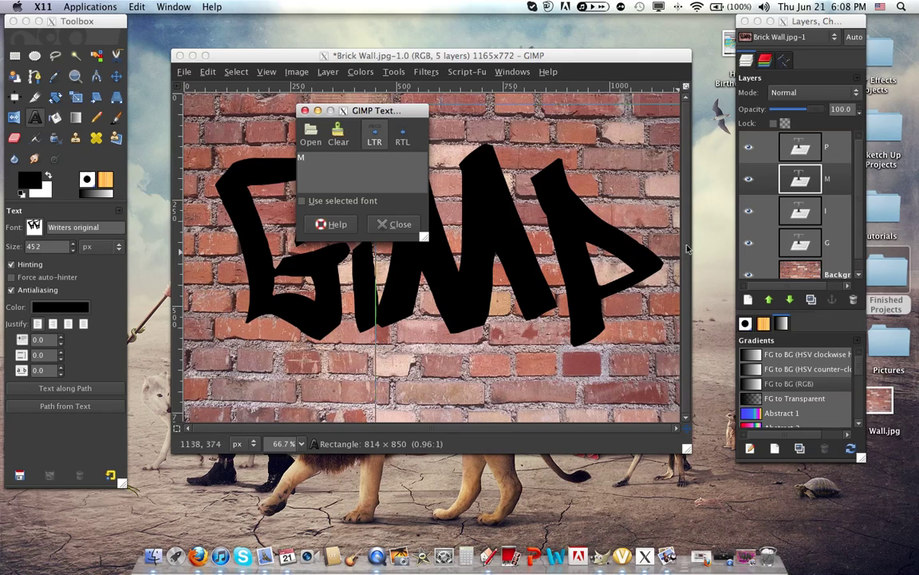
Move the letter P up and slightly left so it stands close beside the enlarged M
left_click(758, 152)
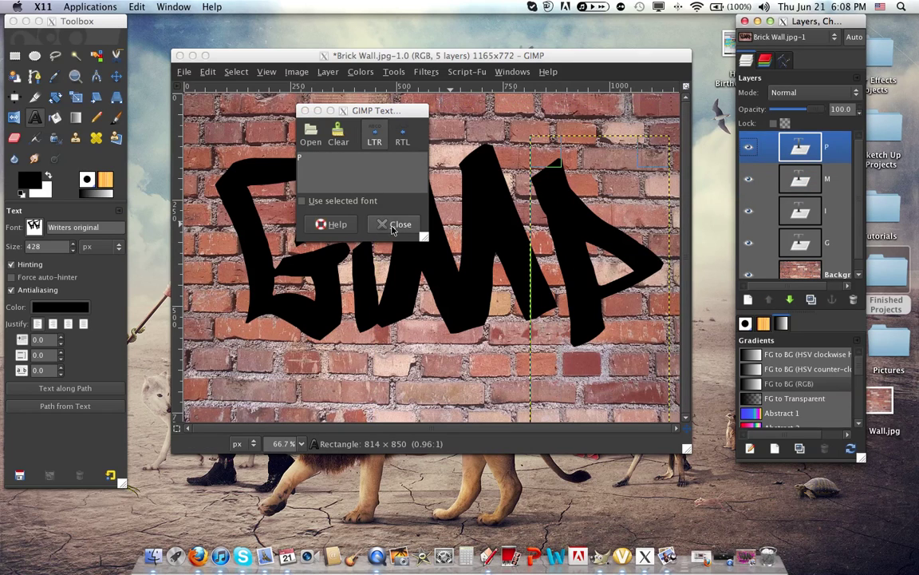
left_click(472, 236)
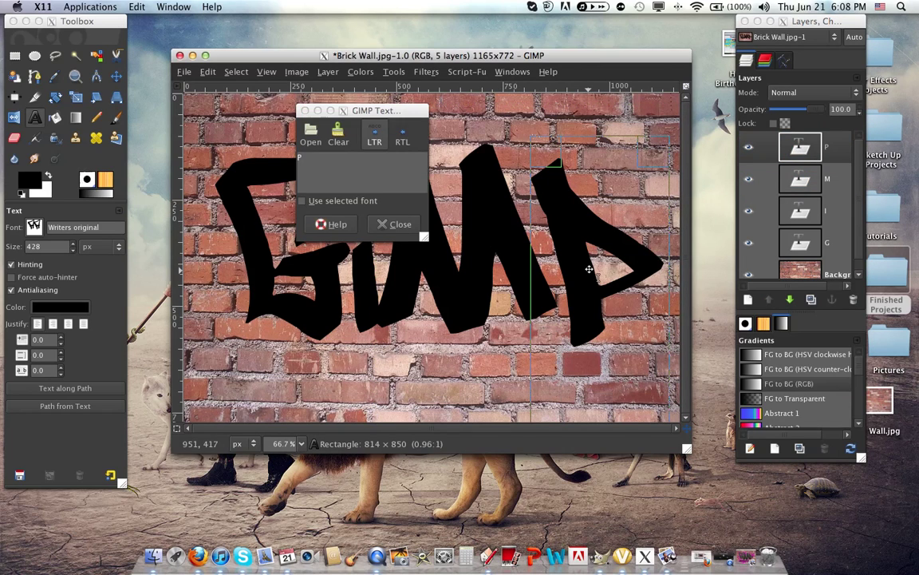
left_click_drag(578, 218, 588, 268)
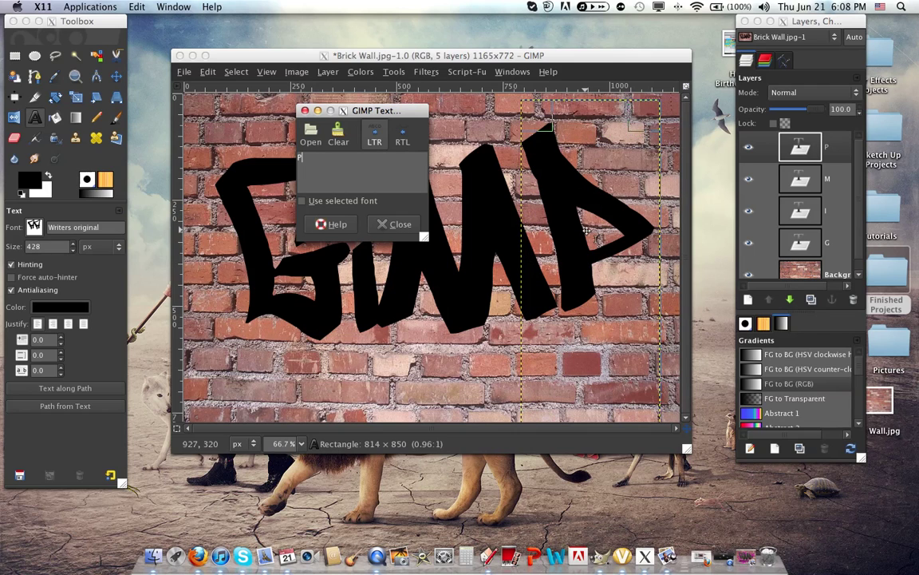
left_click_drag(587, 230, 562, 246)
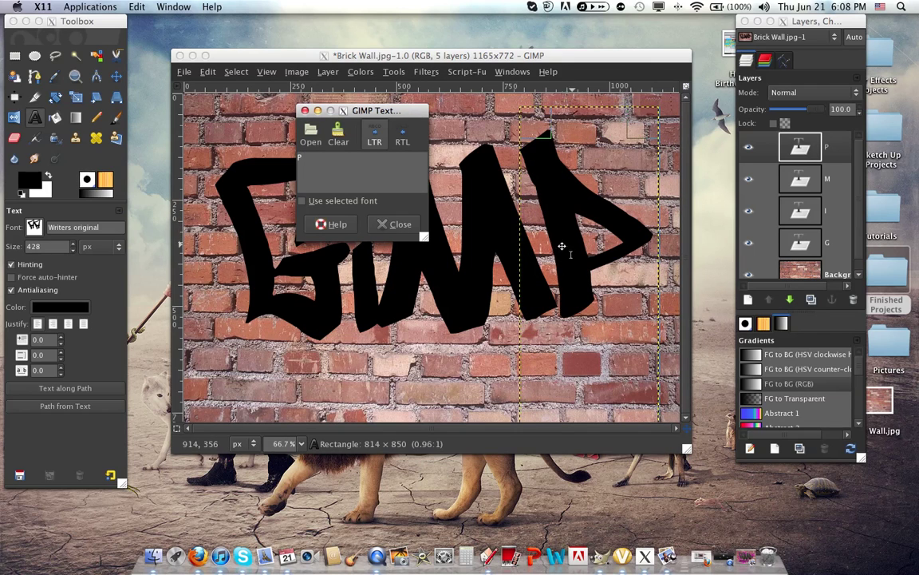
left_click(396, 224)
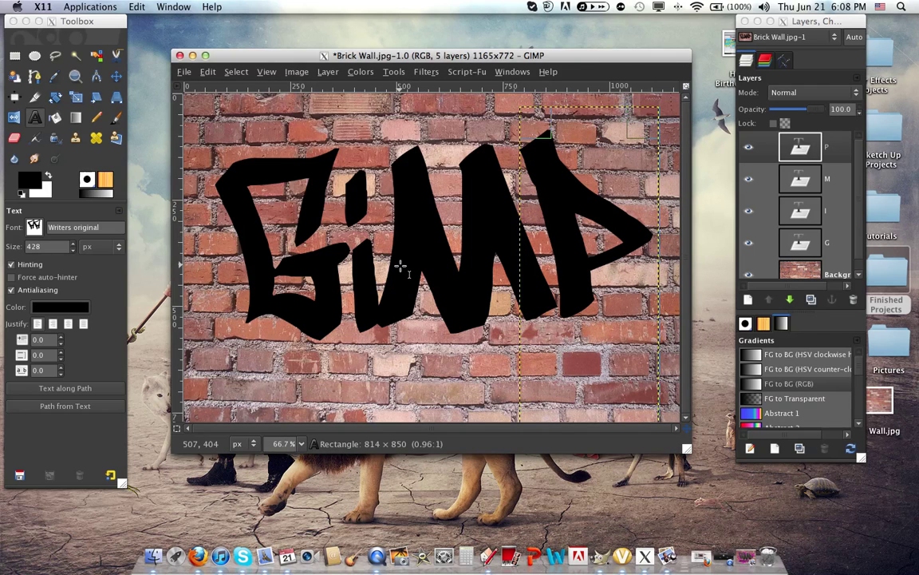
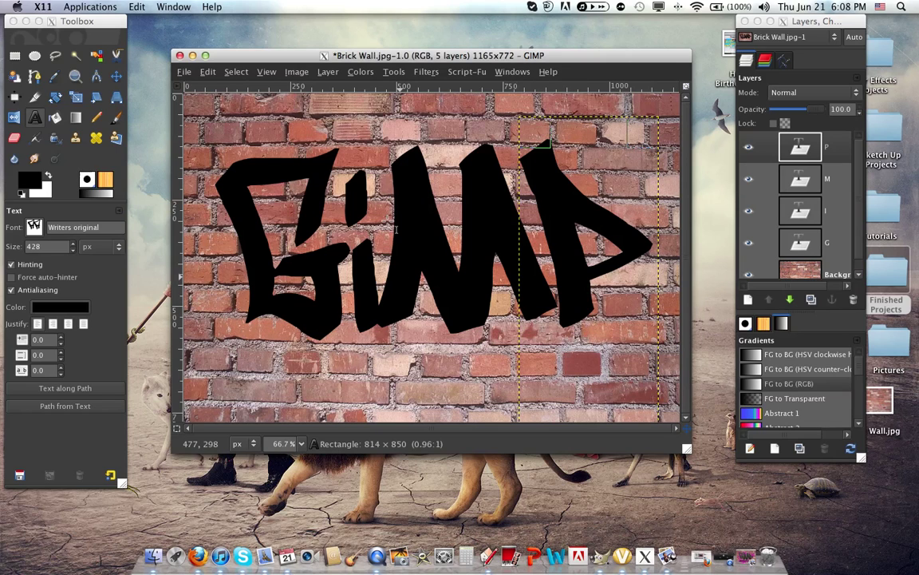
Start a path with two anchors at the lower left and lower right corners of the P's stem
left_click(41, 76)
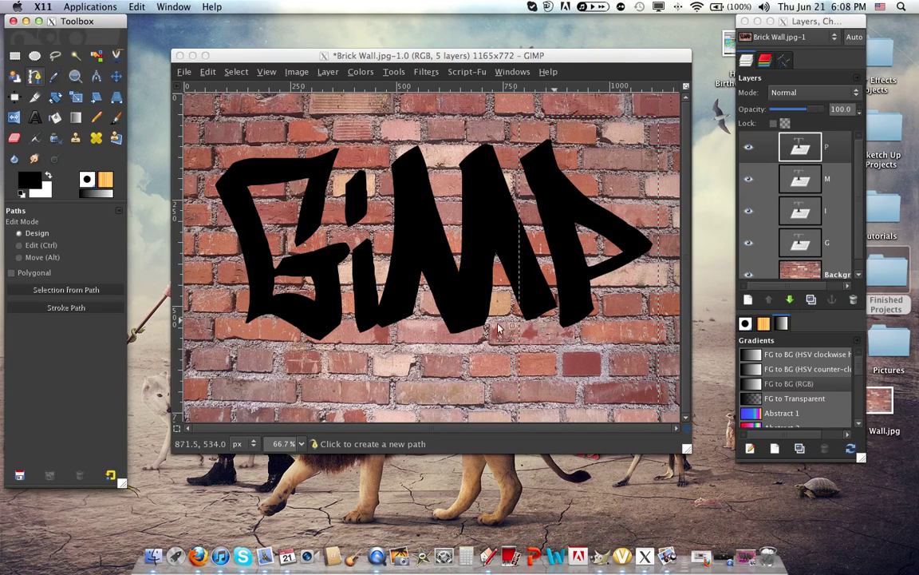
left_click(286, 444)
left_click(285, 443)
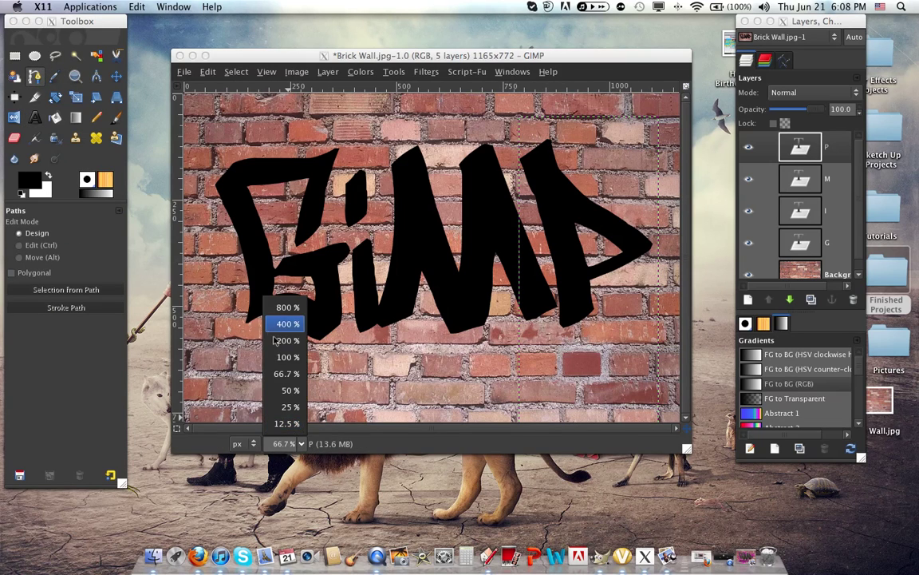
left_click(358, 315)
key("2")
scroll(557, 324, "right", 5)
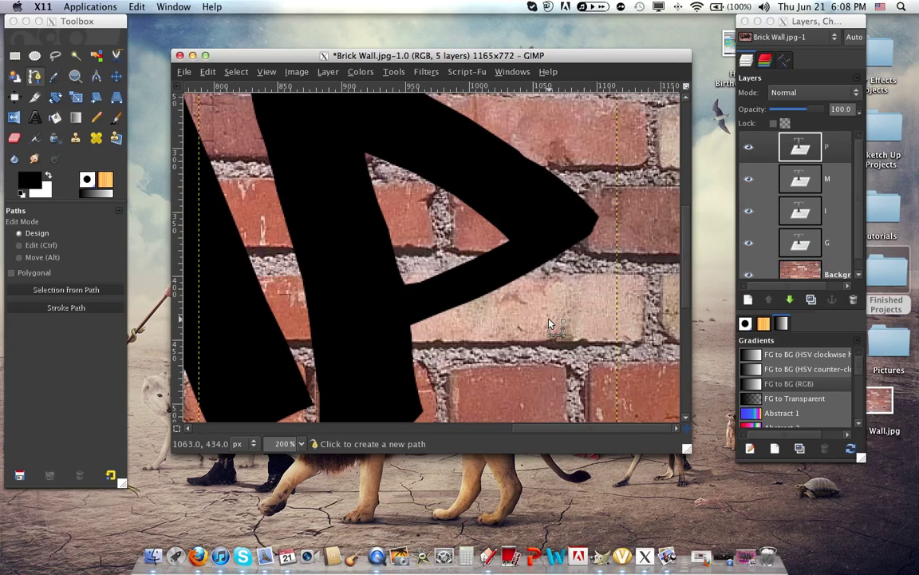
scroll(551, 323, "down", 3)
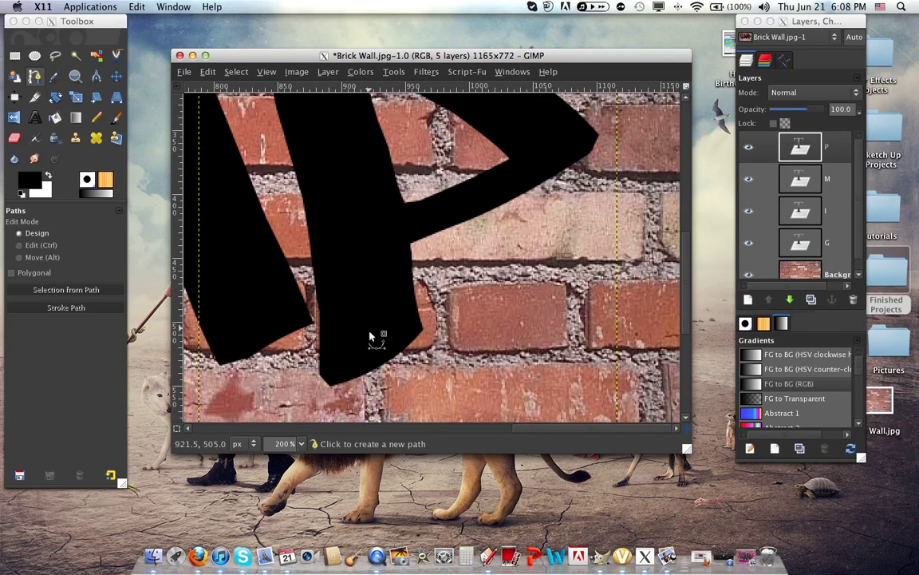
scroll(371, 343, "down", 3)
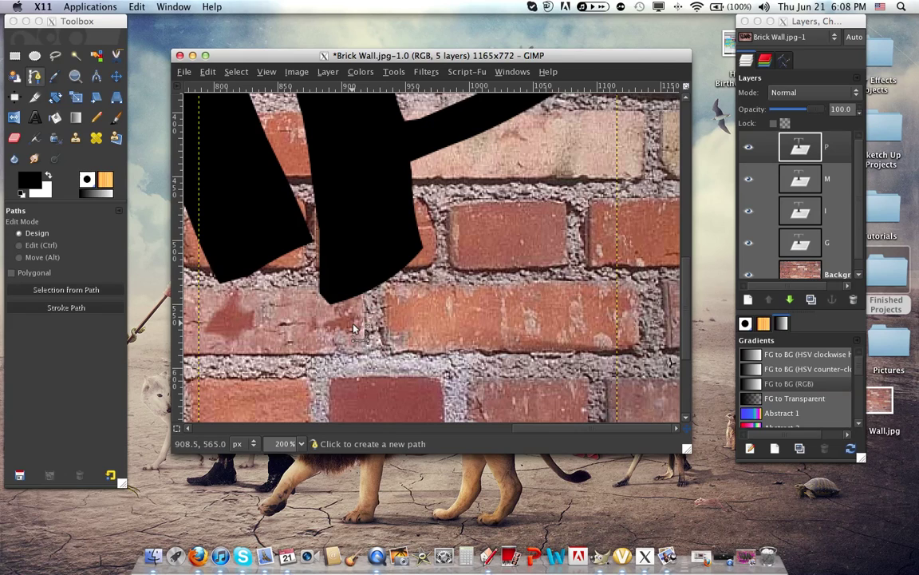
left_click(320, 296)
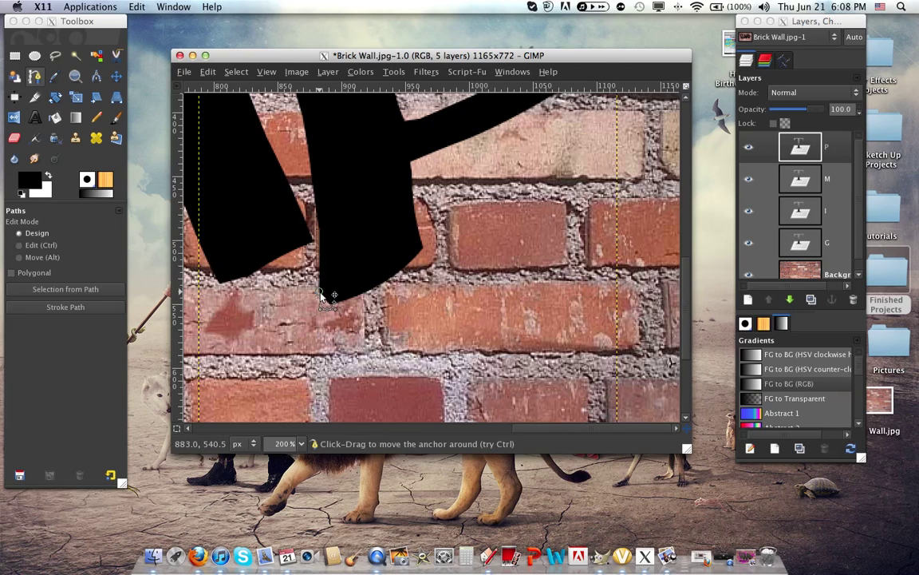
left_click(422, 246)
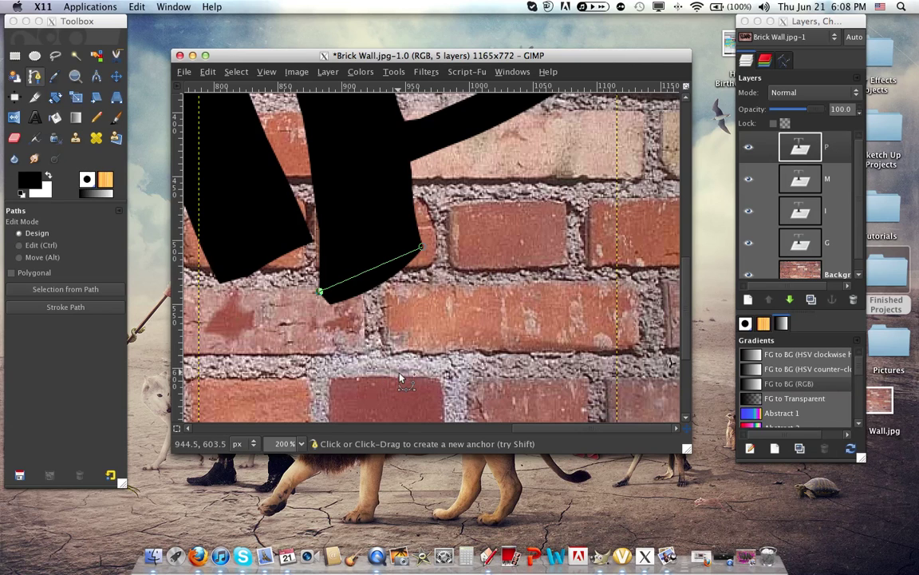
Extend the path downward from both bottom corners of the P's stem to outline a longer stem
scroll(367, 319, "down", 5)
scroll(383, 287, "up", 5)
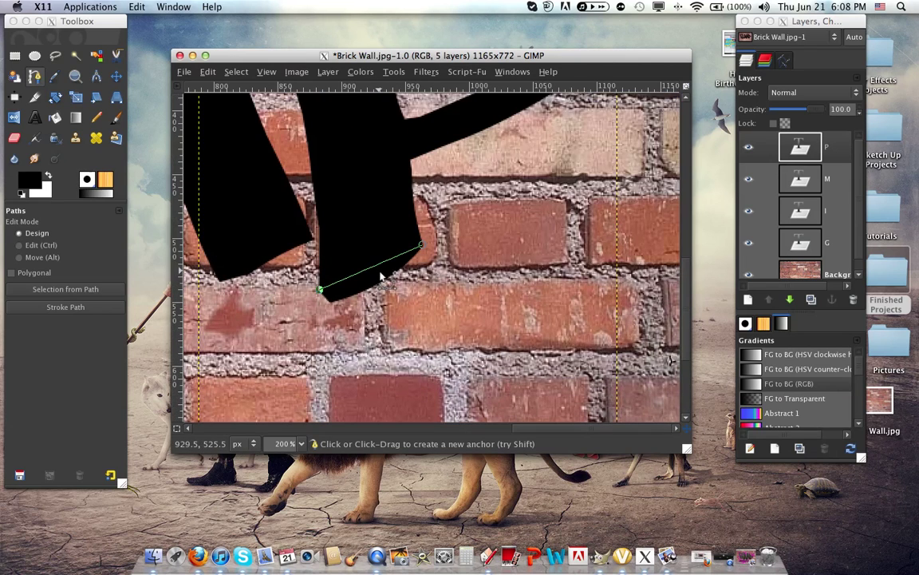
scroll(391, 335, "down", 3)
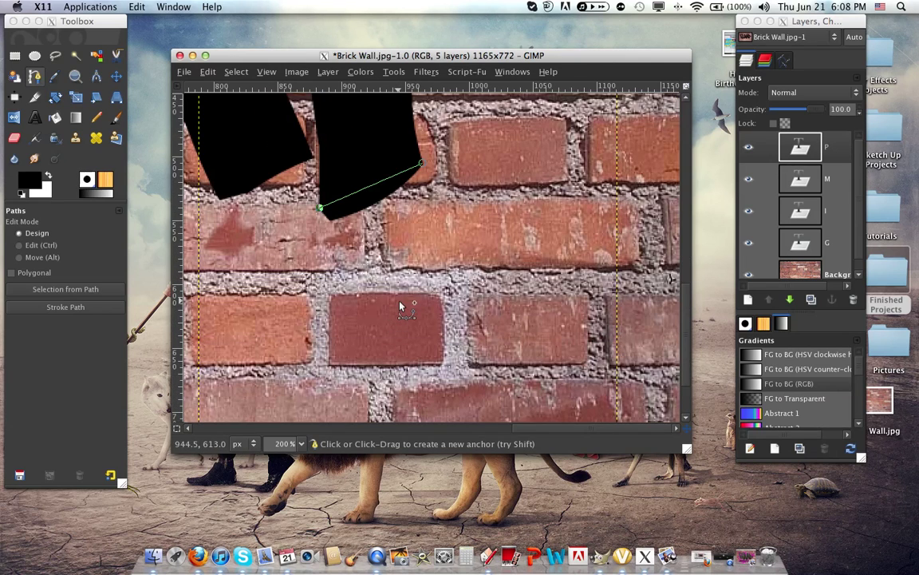
left_click_drag(421, 165, 399, 300)
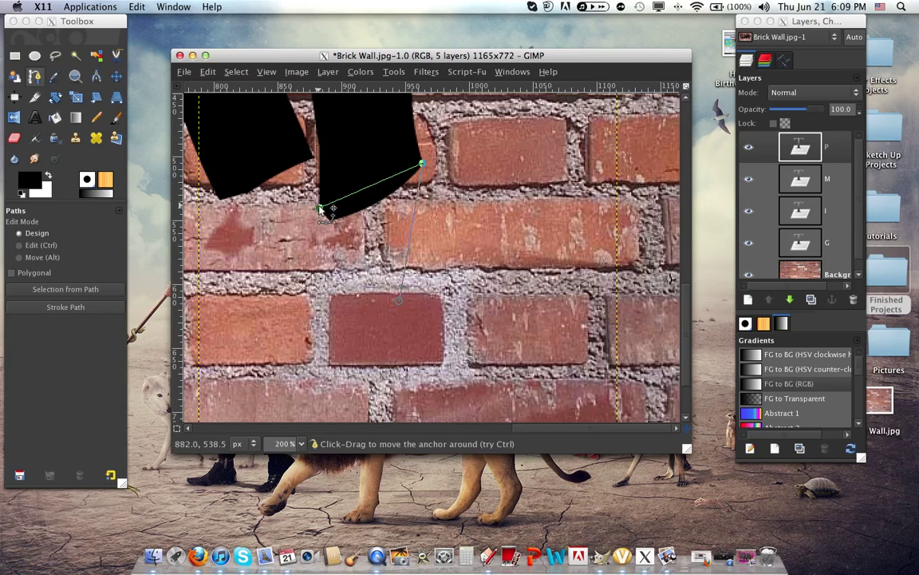
scroll(318, 263, "down", 2)
left_click_drag(319, 127, 309, 224)
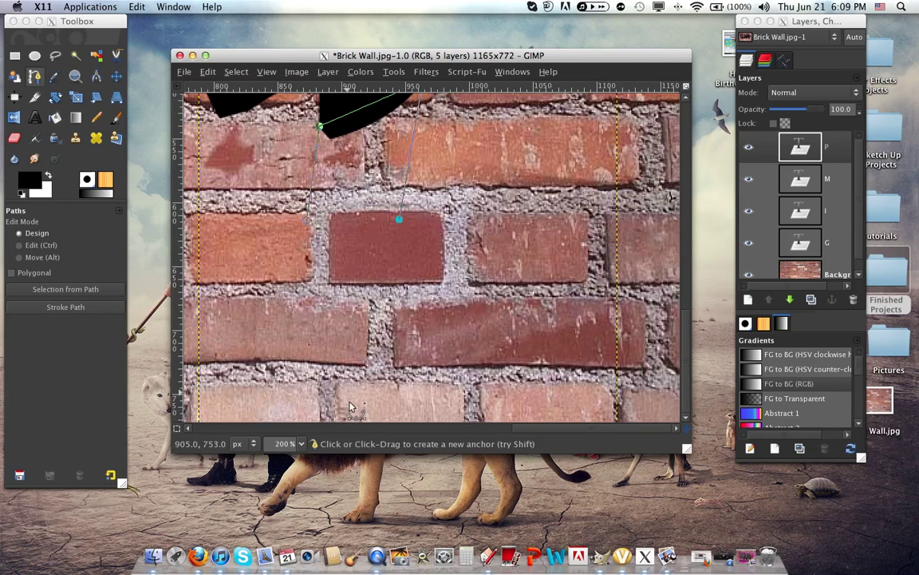
Outline a long tapering underline from the extended P stem back beneath the G, then close the path and make it a selection
left_click(301, 443)
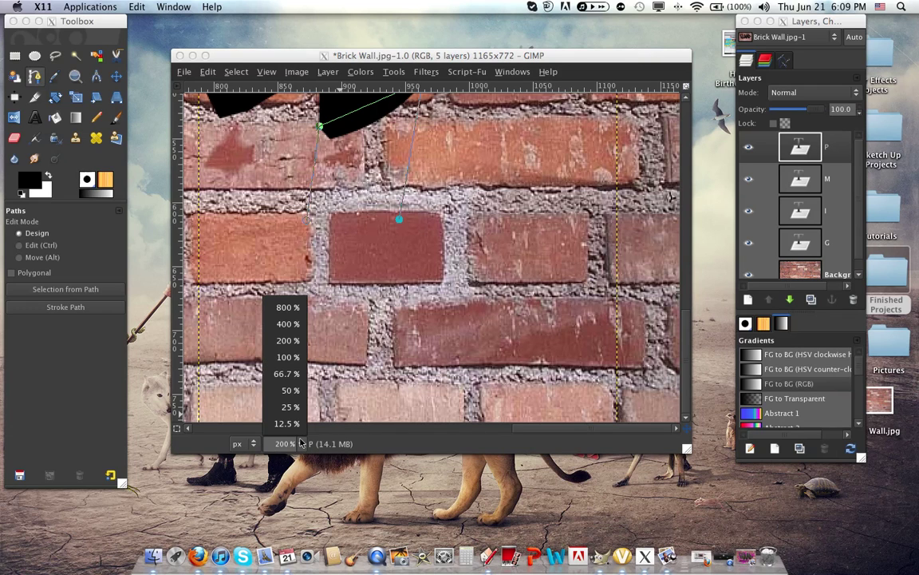
left_click(297, 368)
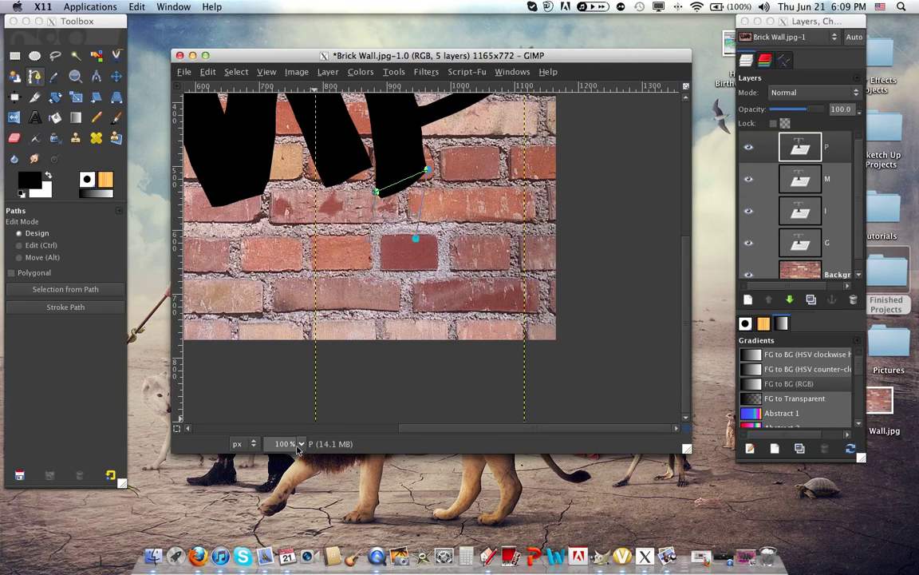
left_click(300, 444)
left_click(294, 375)
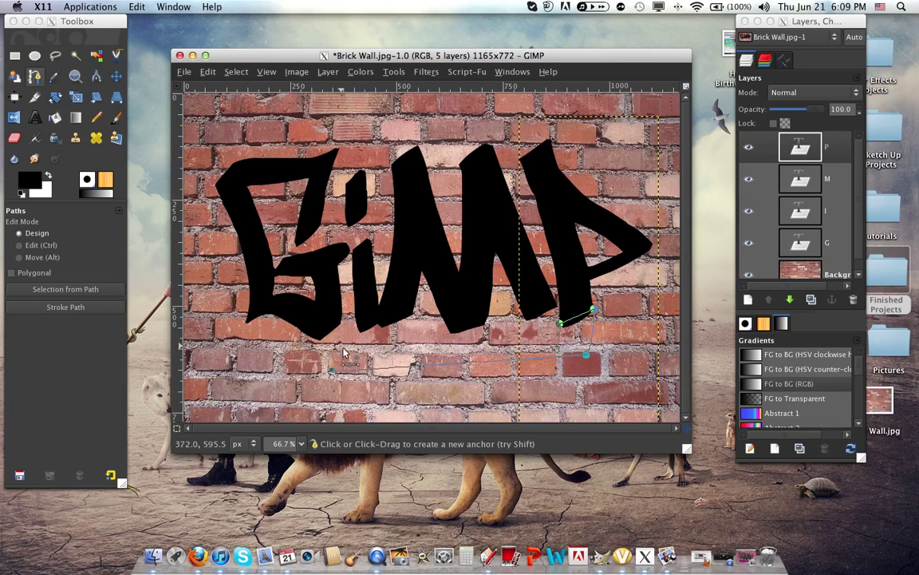
left_click(558, 349)
left_click(335, 352)
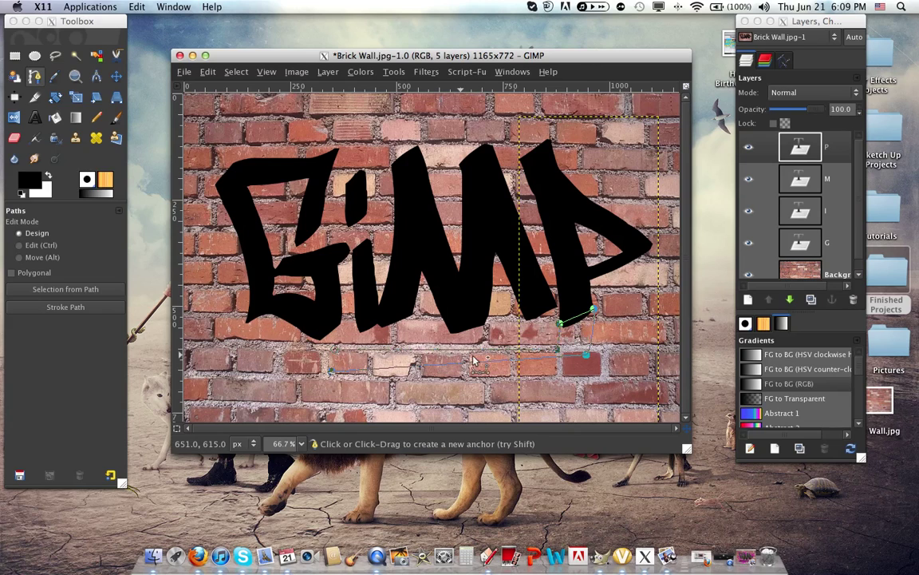
left_click_drag(482, 362, 422, 351)
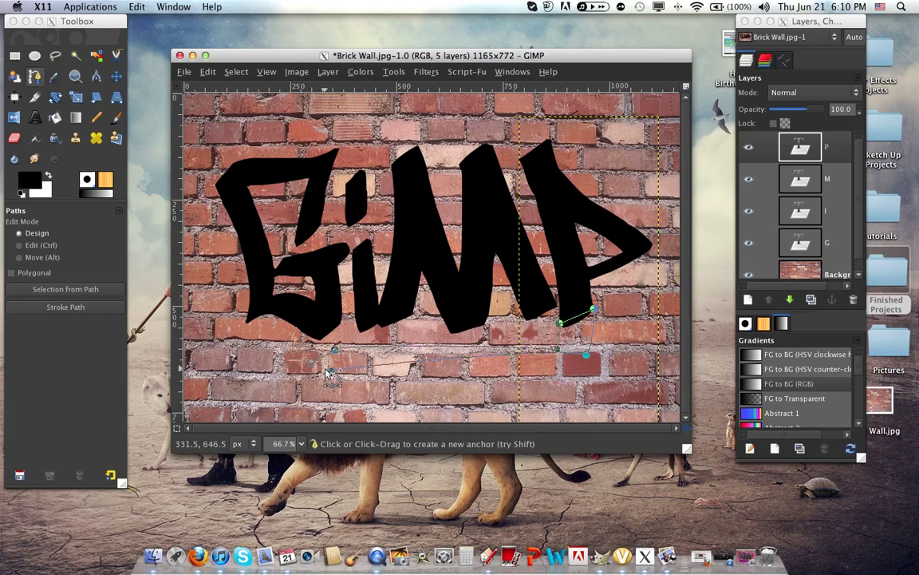
key("ctrl")
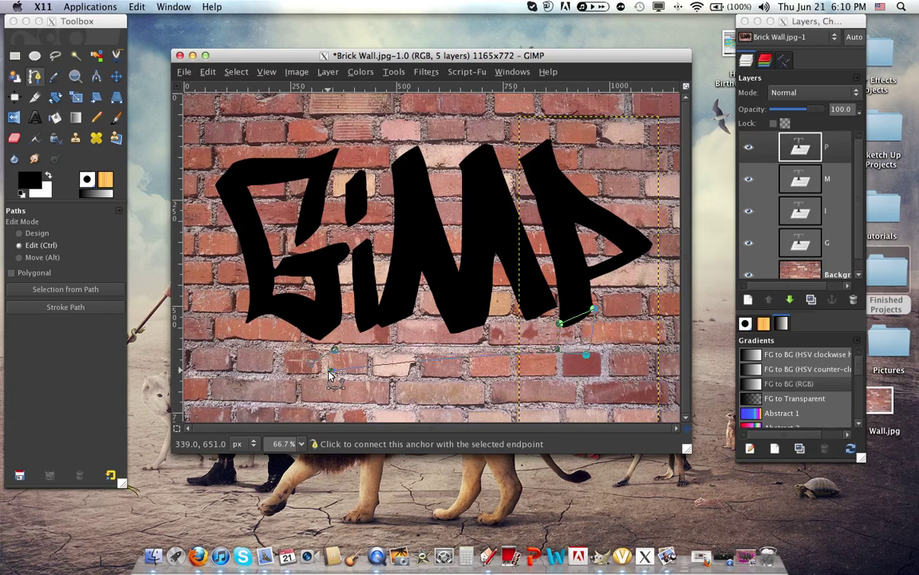
left_click(329, 373, "ctrl")
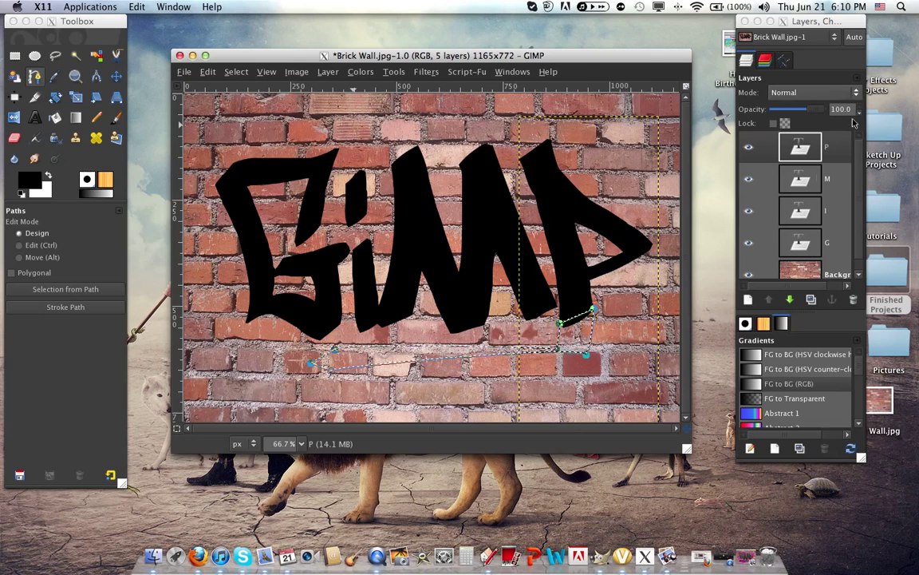
Fill the tail selection with black on a new transparent 1165 × 772 px layer, then clear the selection
left_click(747, 300)
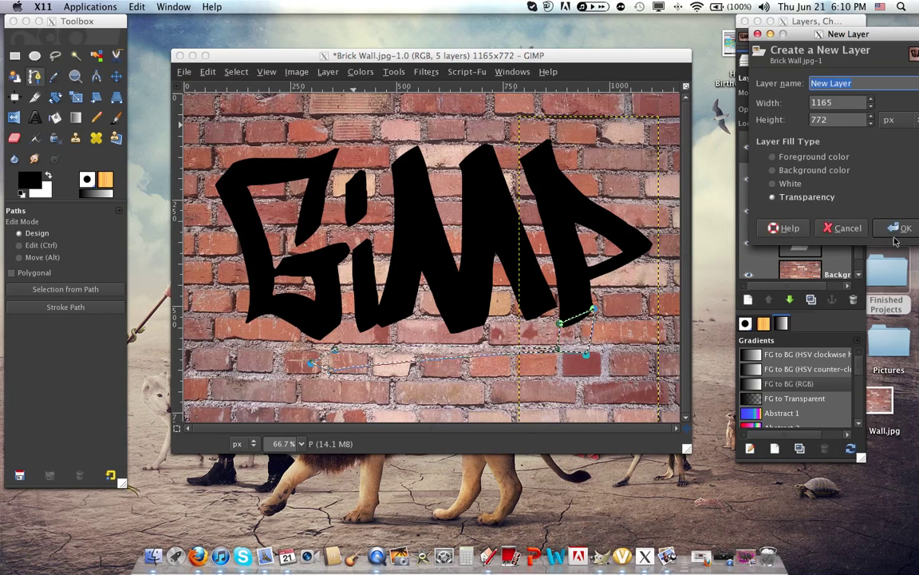
left_click(899, 226)
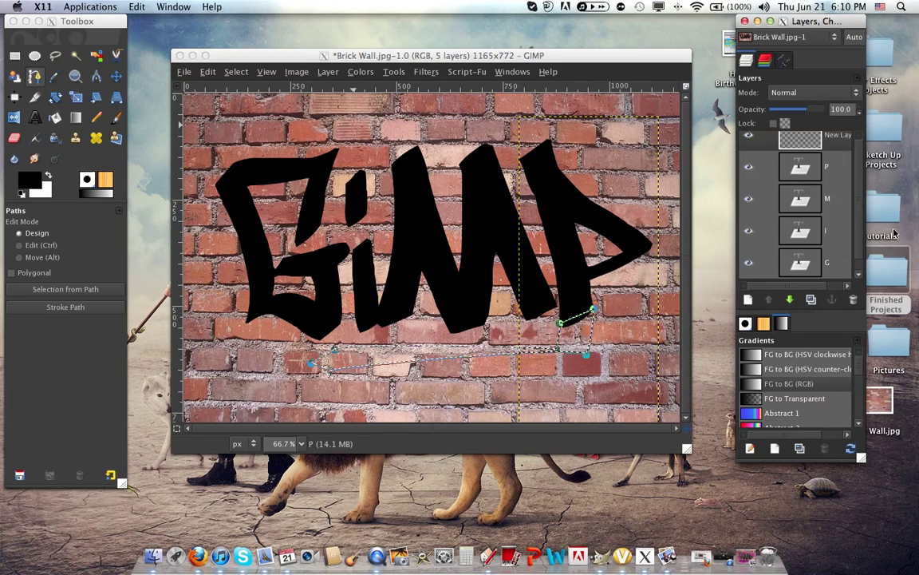
left_click(59, 121)
left_click(59, 121)
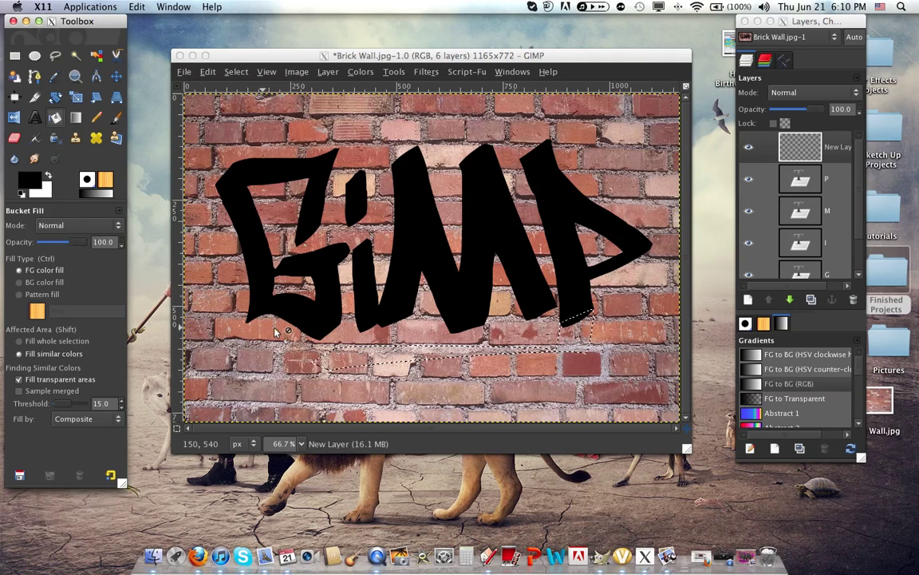
left_click(561, 334)
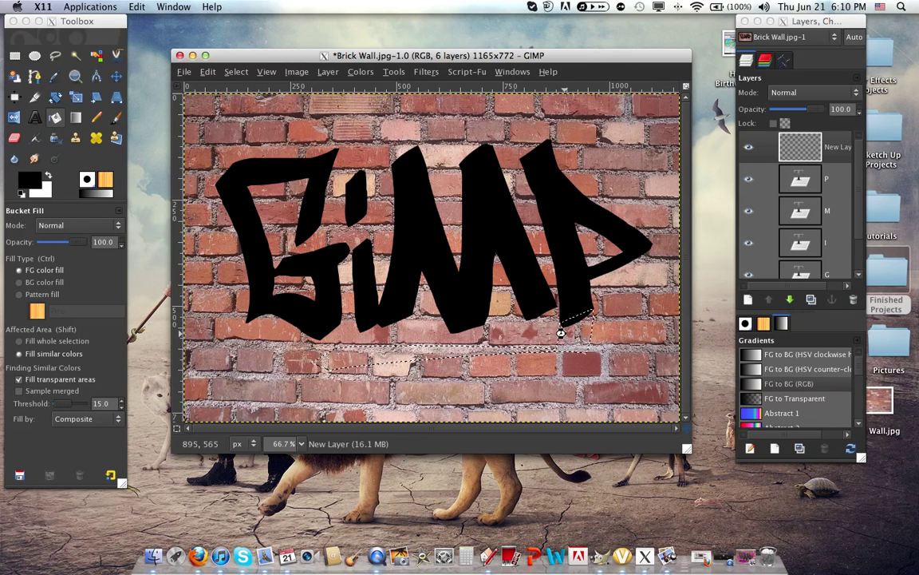
left_click(561, 333)
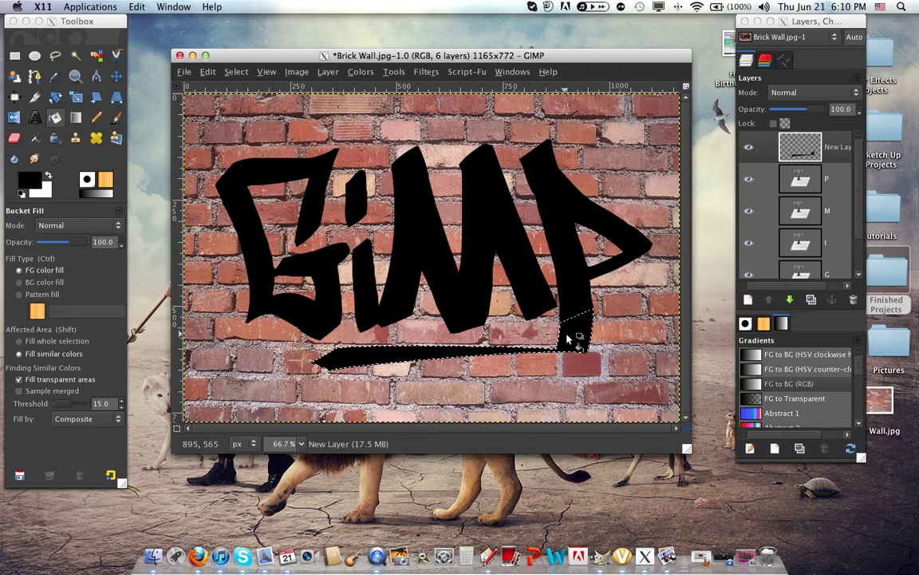
left_click(236, 71)
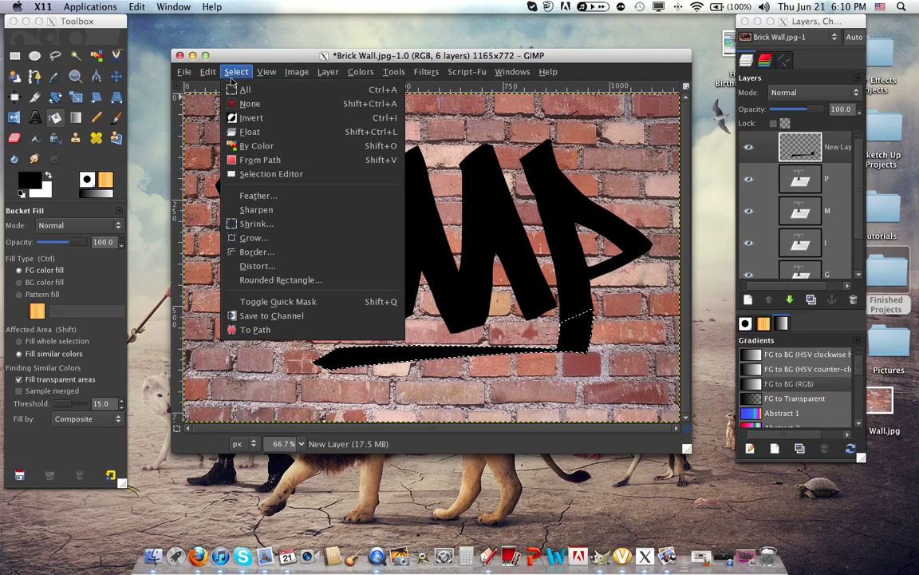
left_click(248, 103)
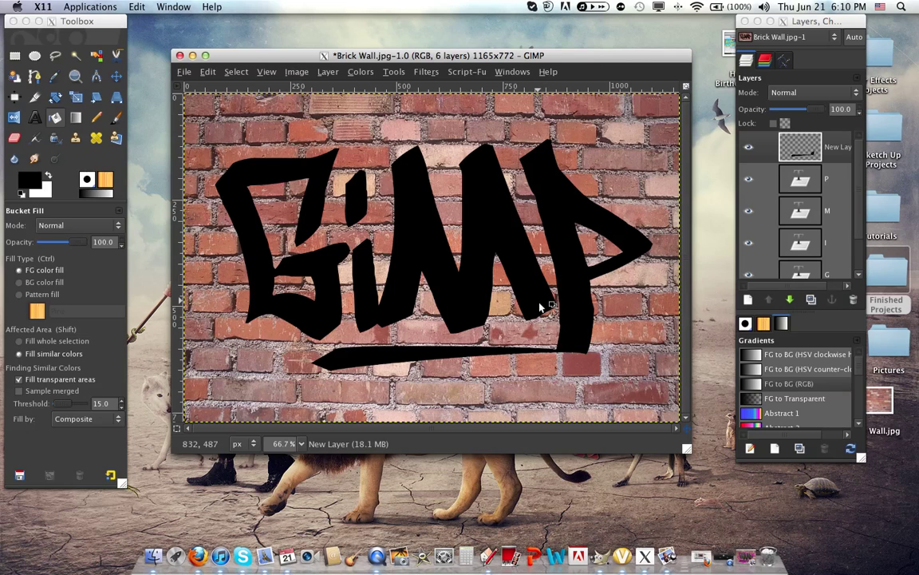
Merge all letter and tail layers into one layer, expanded as necessary, keeping the brick Background separate and visible
scroll(810, 276, "down", 2)
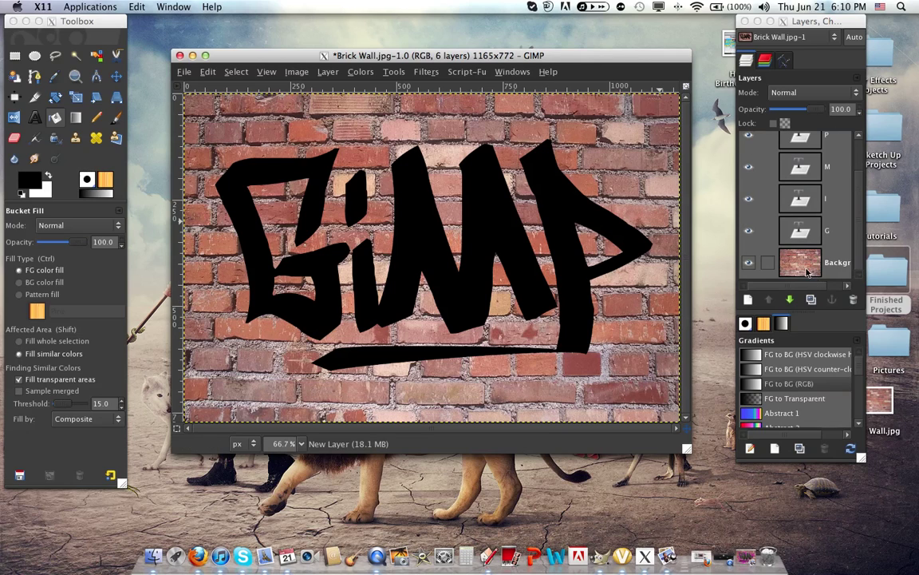
scroll(822, 179, "up", 2)
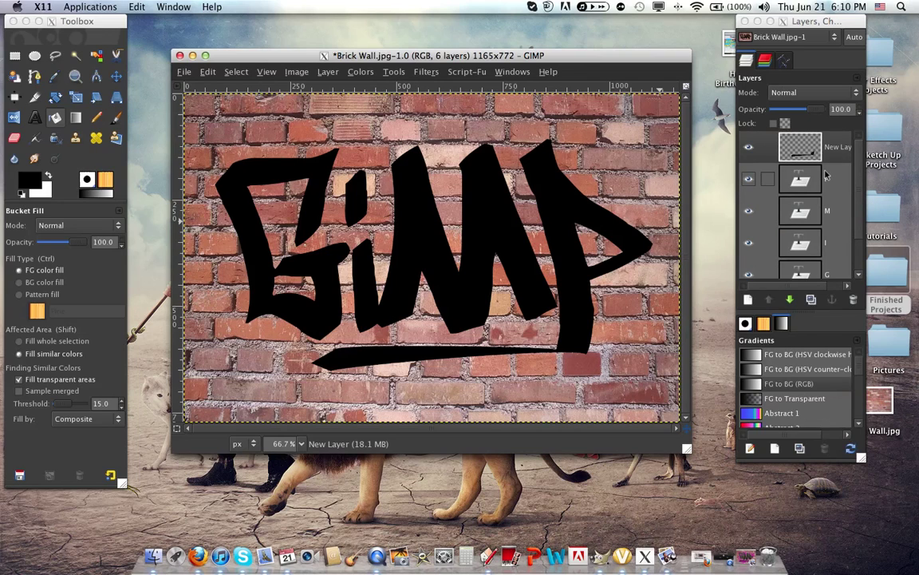
scroll(798, 231, "down", 2)
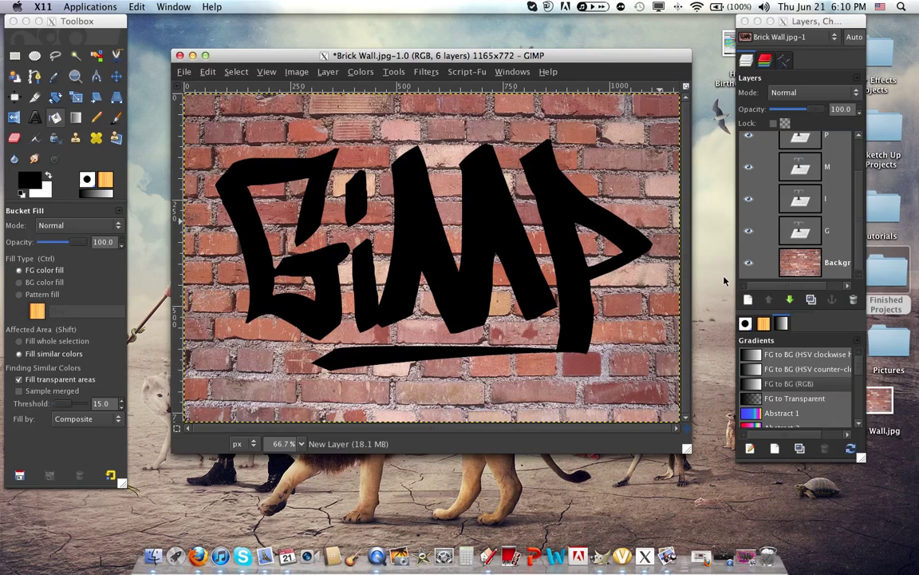
left_click(749, 263)
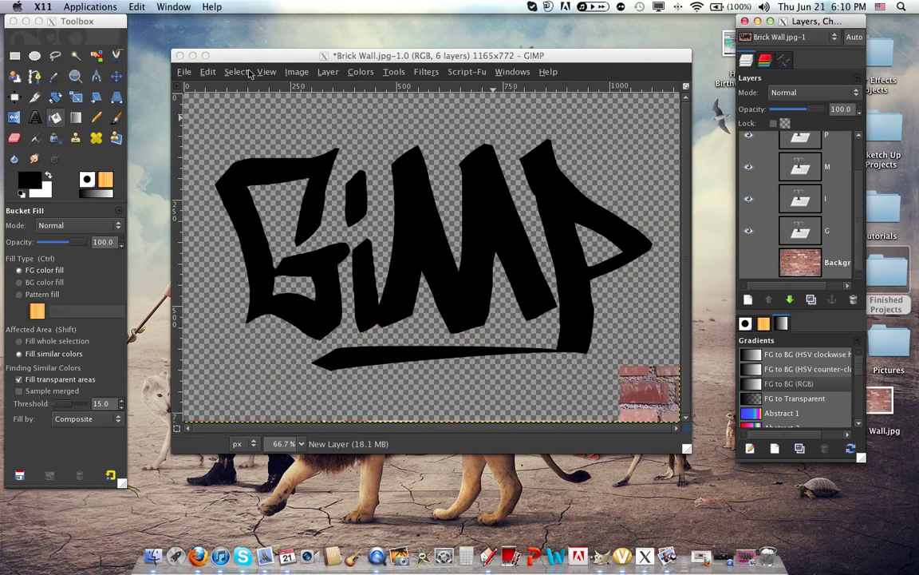
left_click(237, 72)
left_click(243, 72)
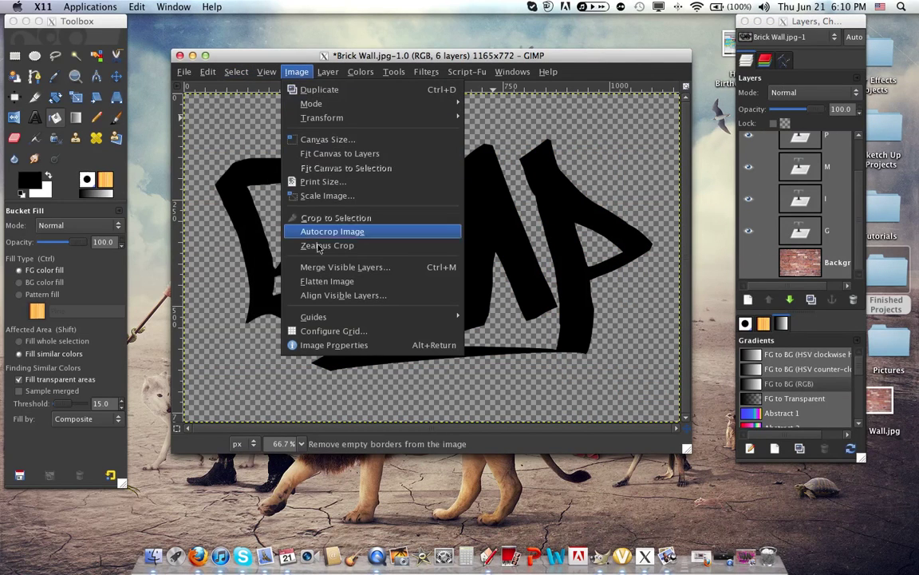
left_click(320, 271)
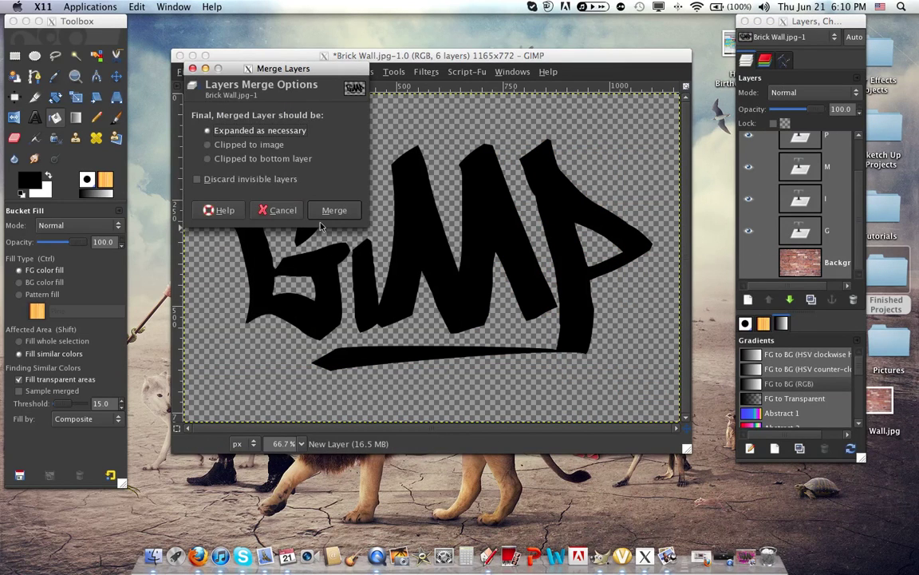
left_click(325, 211)
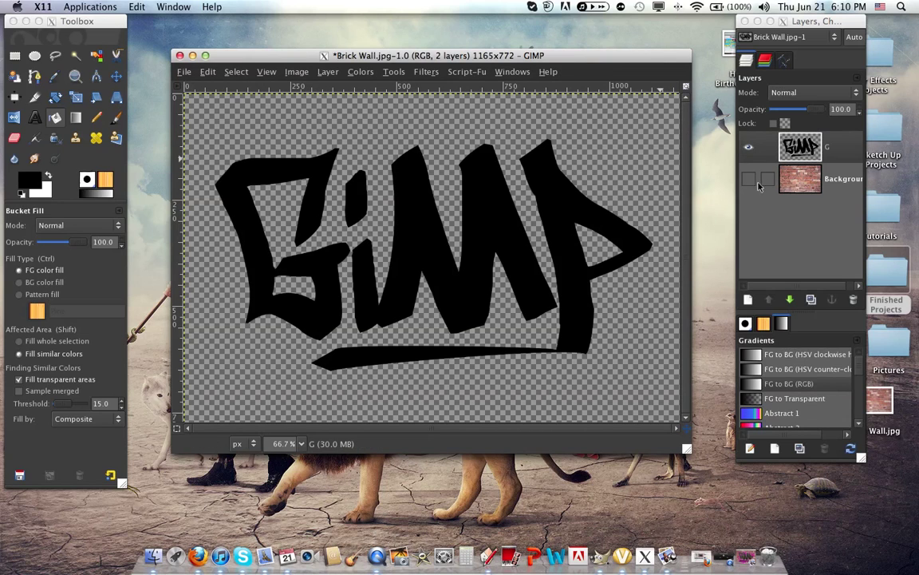
left_click(748, 179)
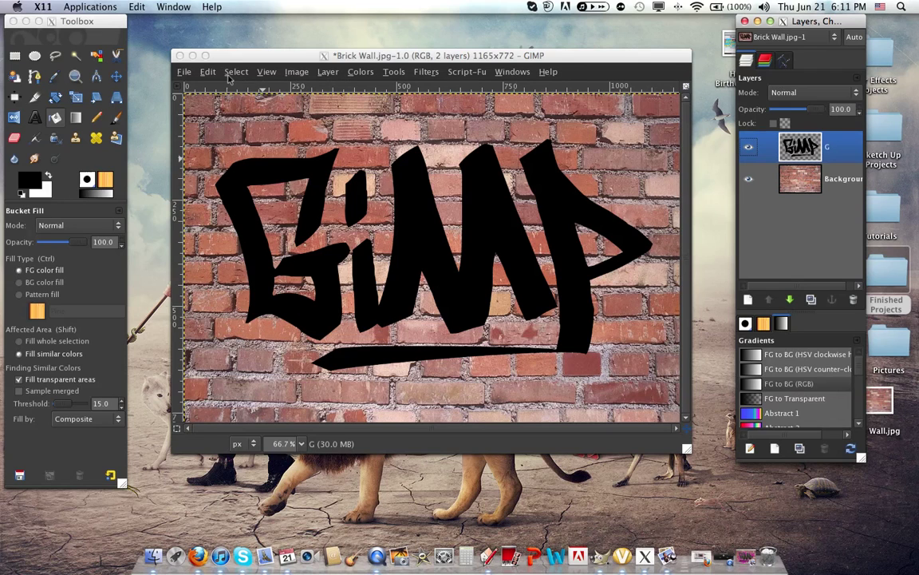
Select the merged lettering from its alpha channel and grow the selection outward around the letters
right_click(770, 143)
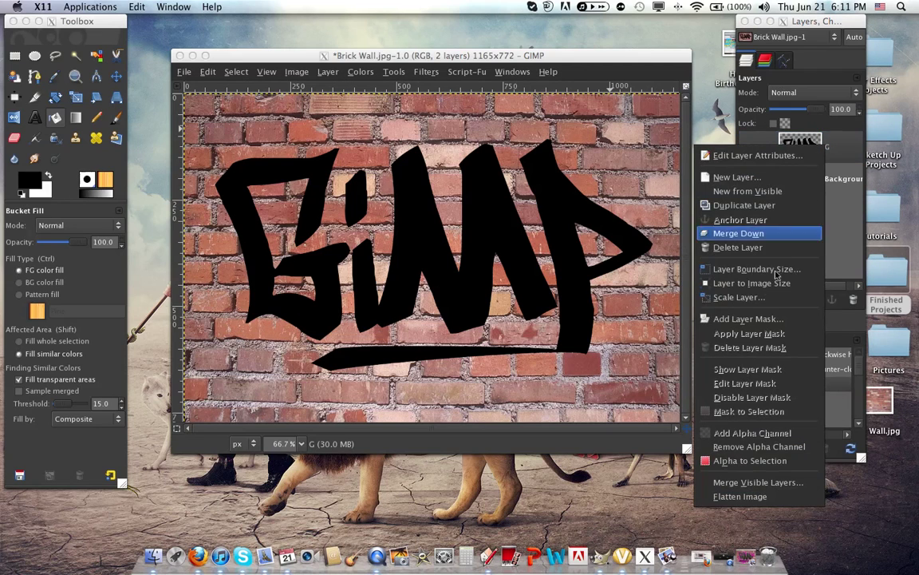
left_click(751, 462)
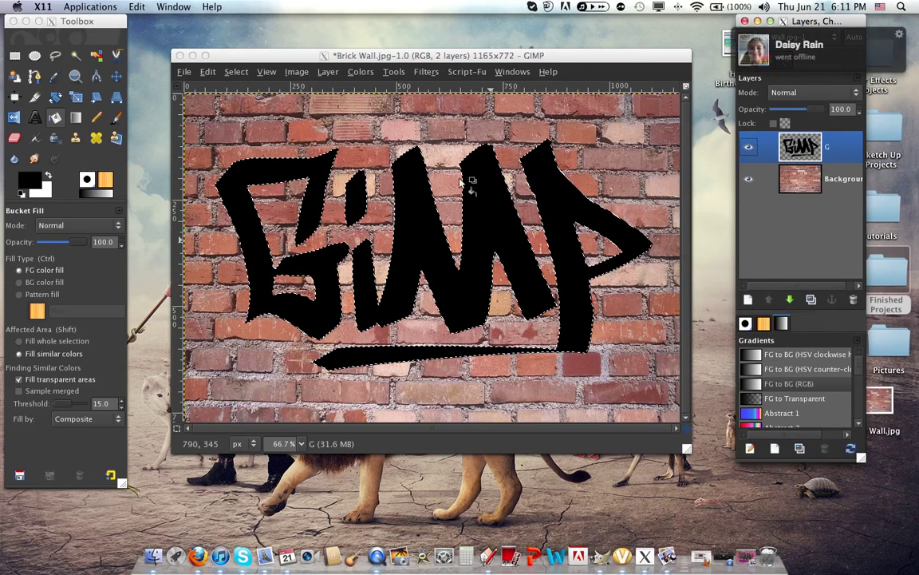
left_click(231, 72)
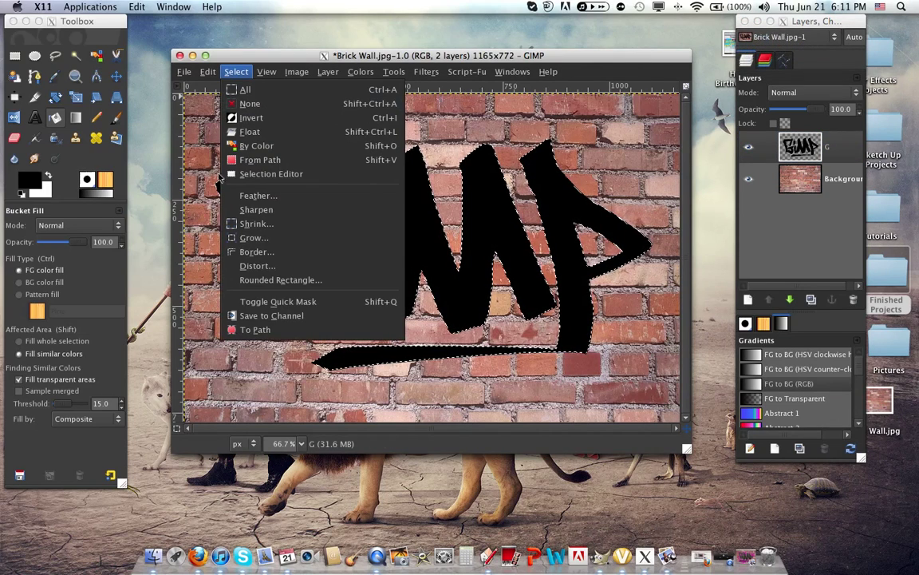
left_click(260, 238)
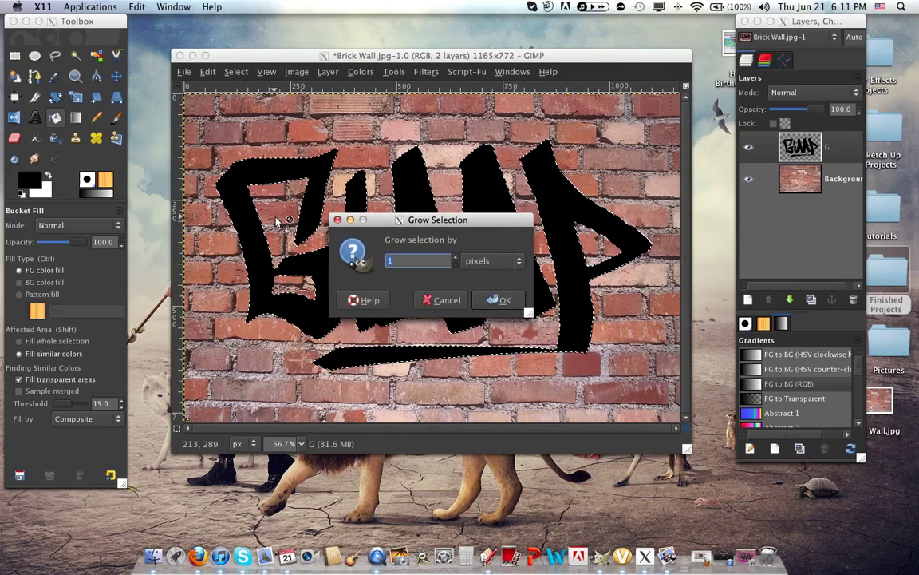
left_click(496, 300)
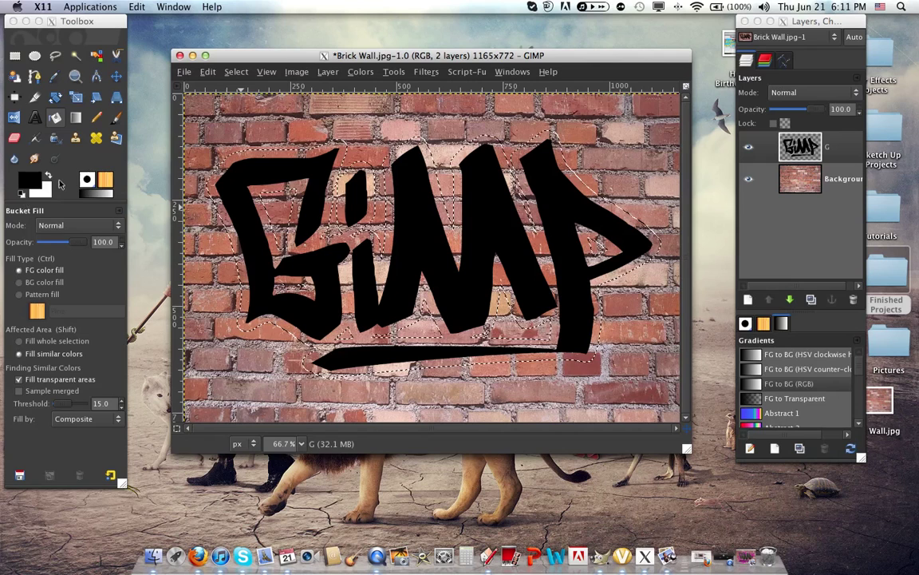
Switch to the Blend tool and set the foreground colour to pink f65fff
left_click(79, 126)
left_click(77, 120)
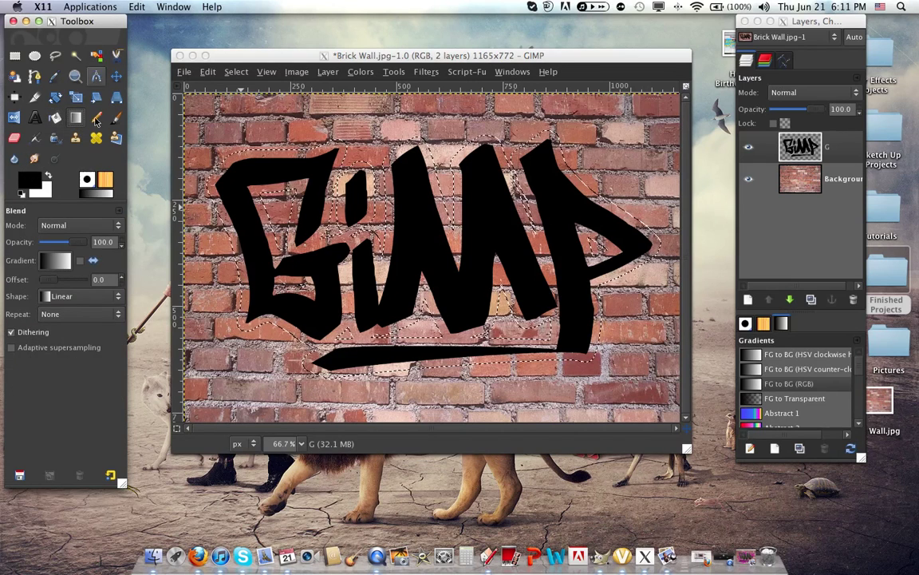
left_click(27, 185)
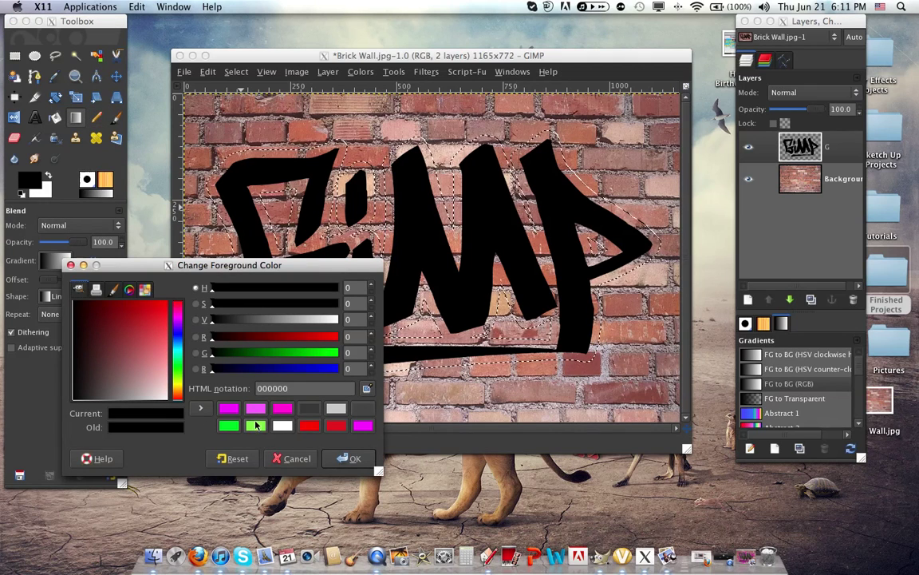
left_click(256, 409)
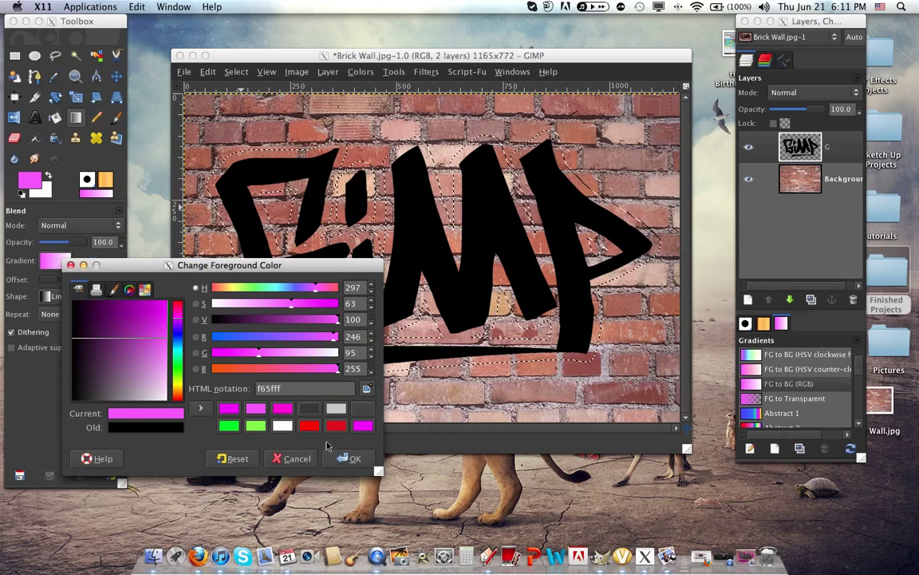
left_click(324, 468)
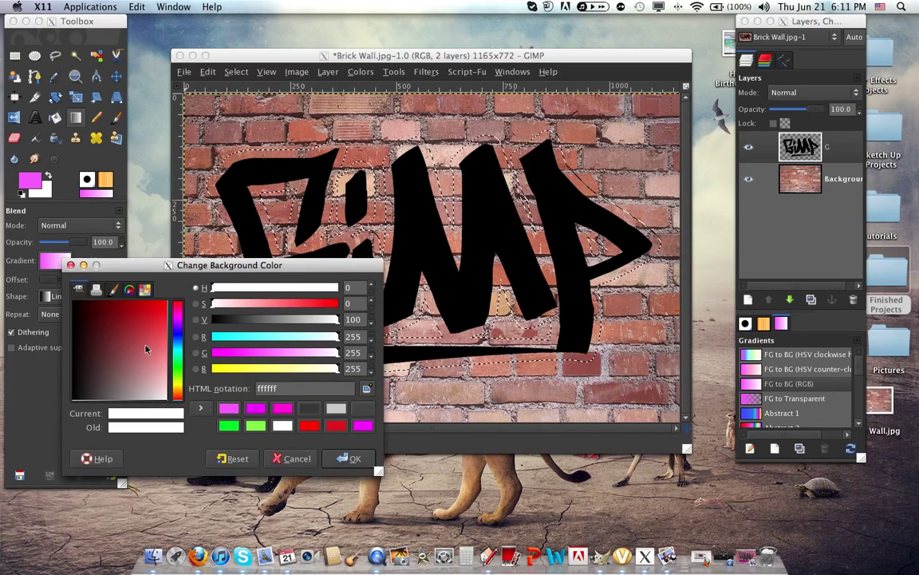
Set the background colour to magenta f000ff
left_click(256, 409)
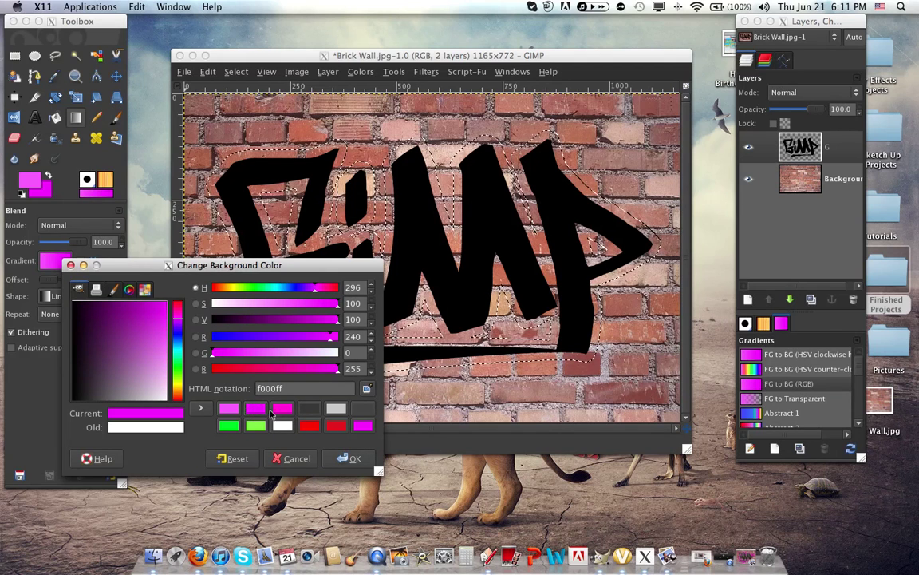
left_click(350, 458)
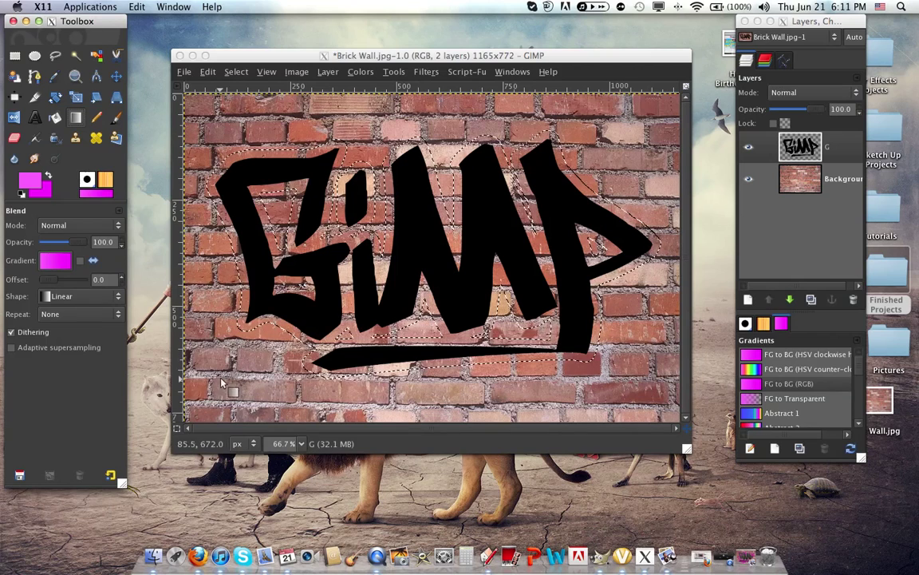
left_click_drag(406, 119, 407, 199)
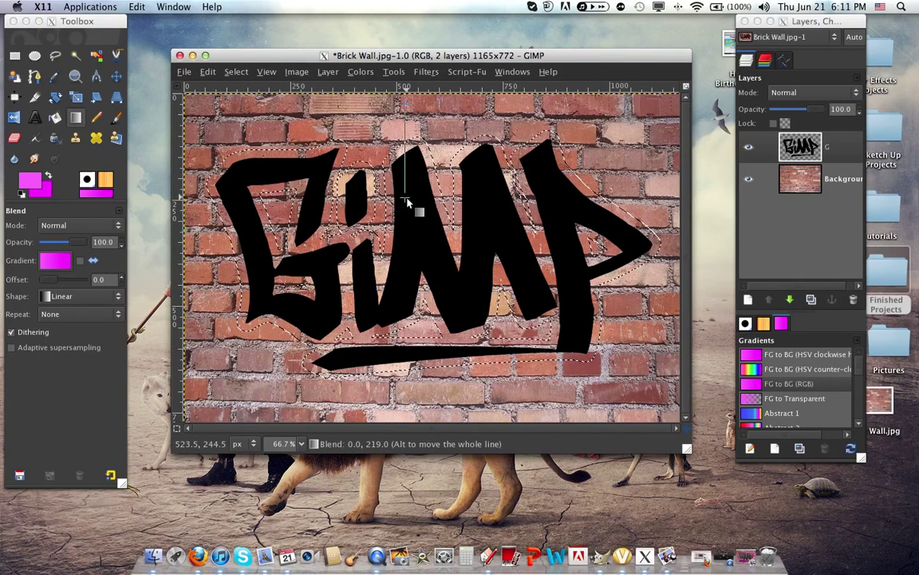
left_click_drag(410, 273, 424, 394)
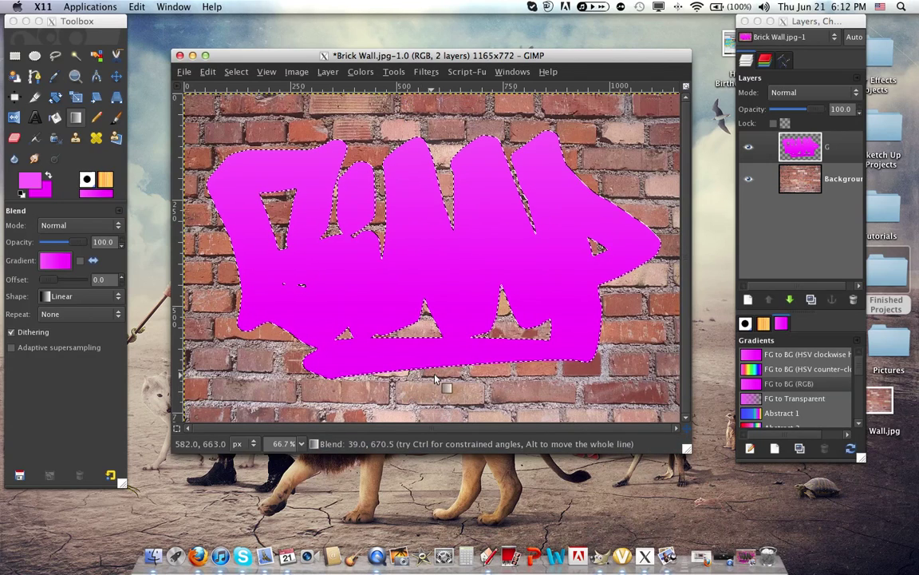
key("ctrl+z")
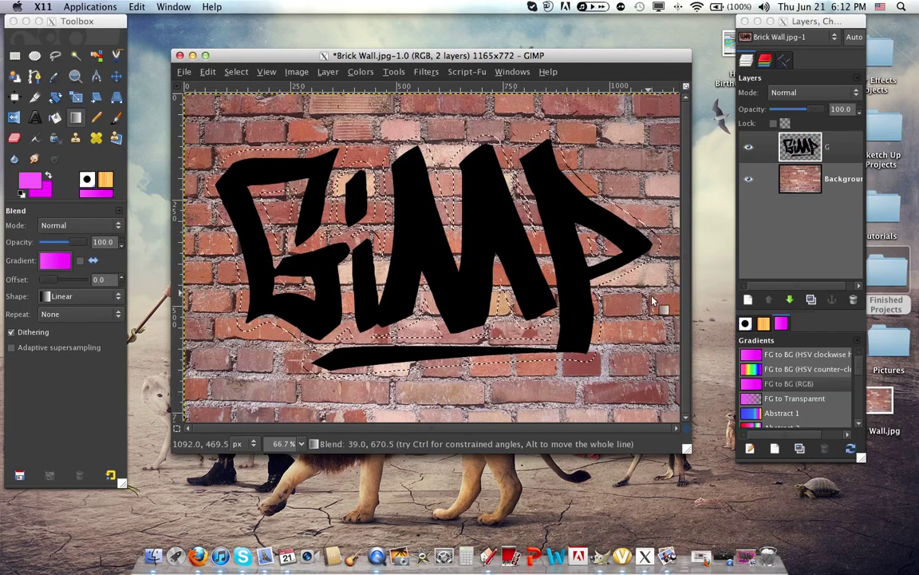
Fill the grown selection with a vertical pink-to-magenta gradient on a new transparent 1165 × 772 px layer beneath the lettering, then clear the selection
left_click(748, 299)
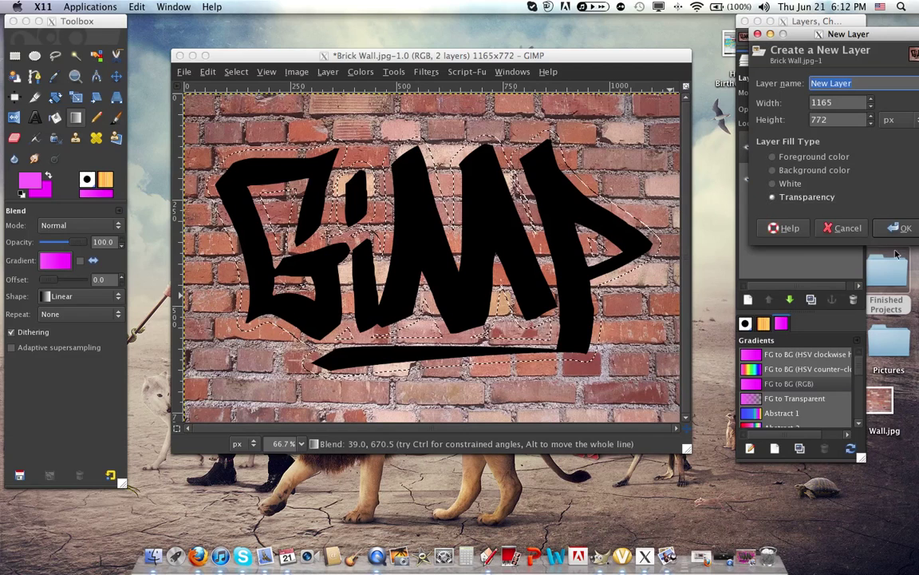
left_click(902, 231)
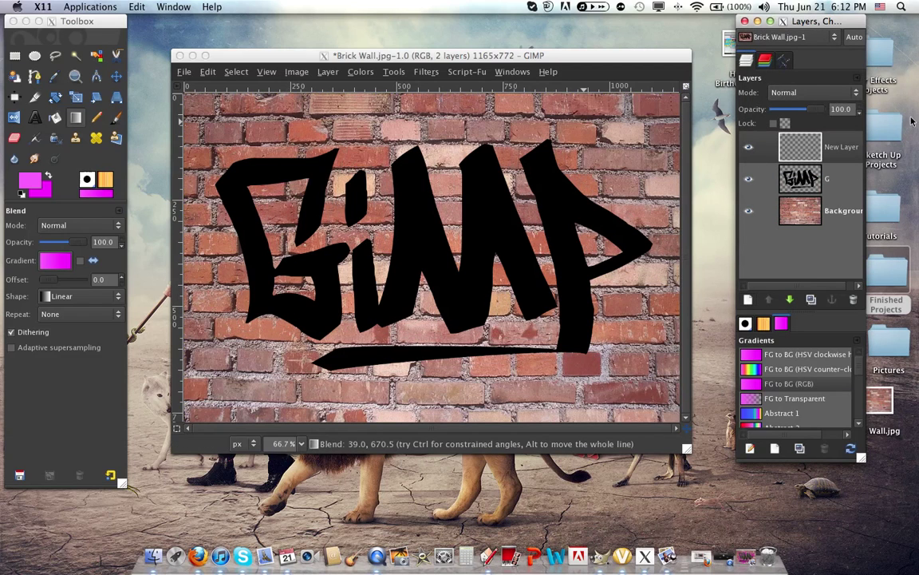
left_click_drag(803, 148, 801, 191)
left_click_drag(398, 97, 429, 393)
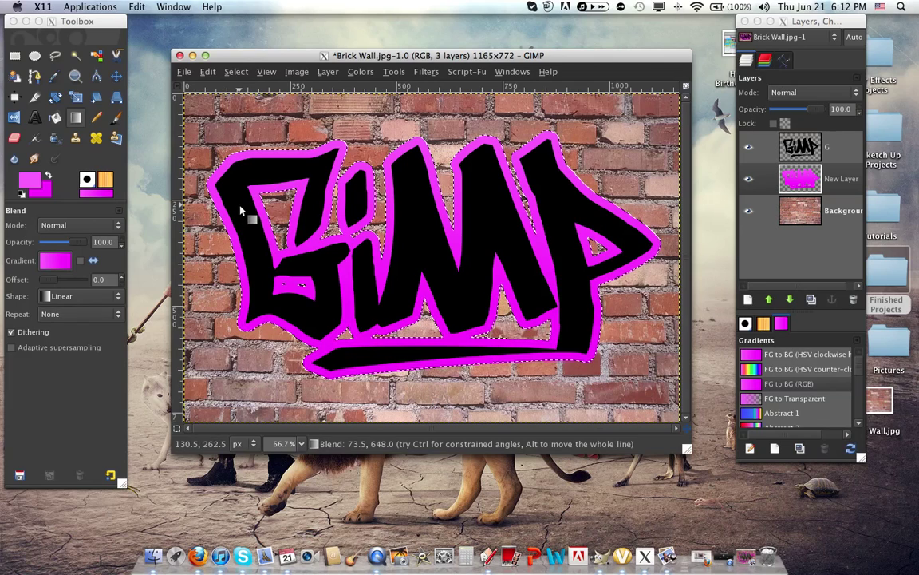
key("ctrl+shift+a")
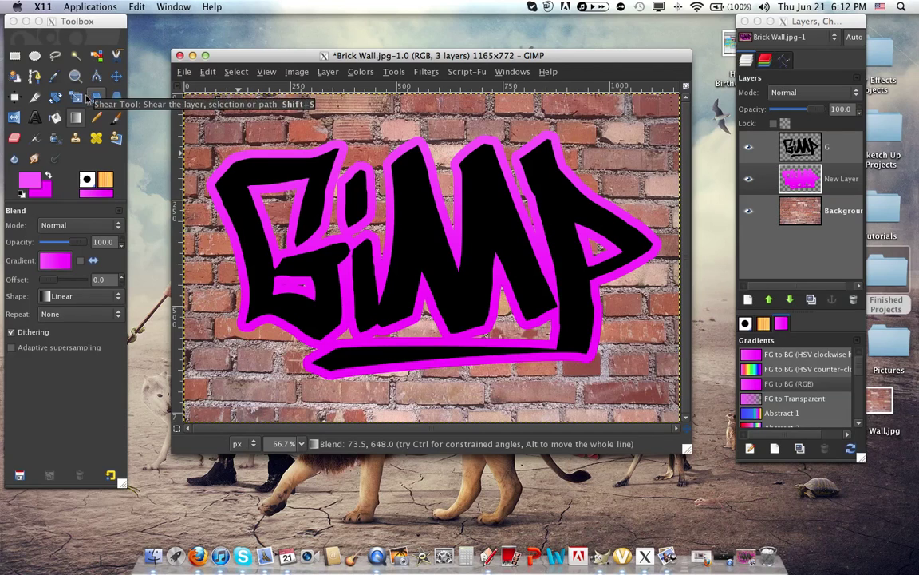
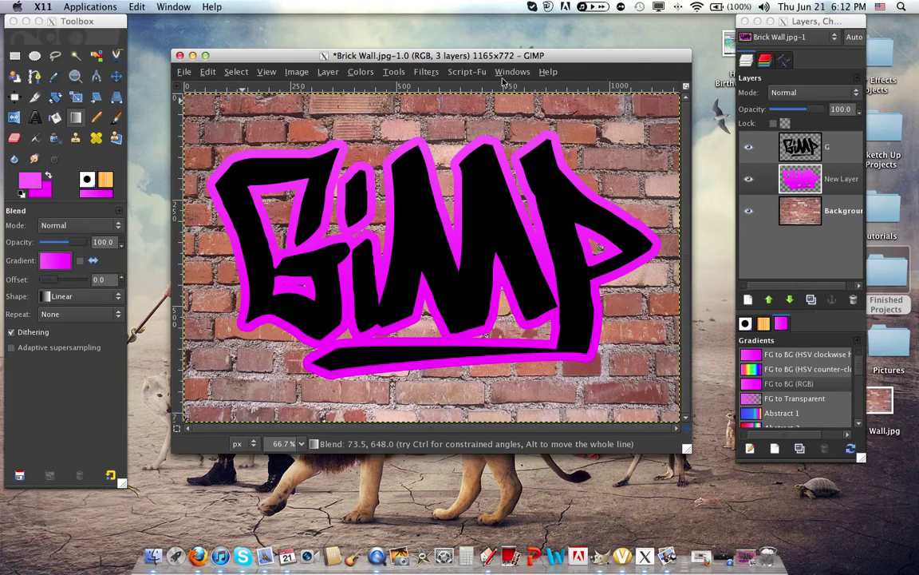
Start a Bevel and Emboss layer effect on the pink outline layer with highlight colour f36bff
left_click(467, 71)
left_click(472, 74)
left_click(470, 73)
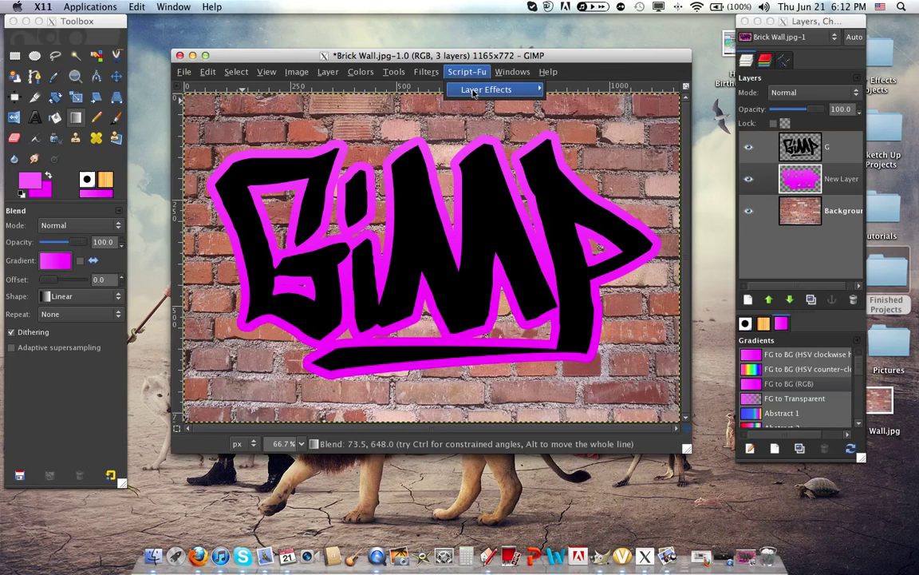
mouse_move(490, 89)
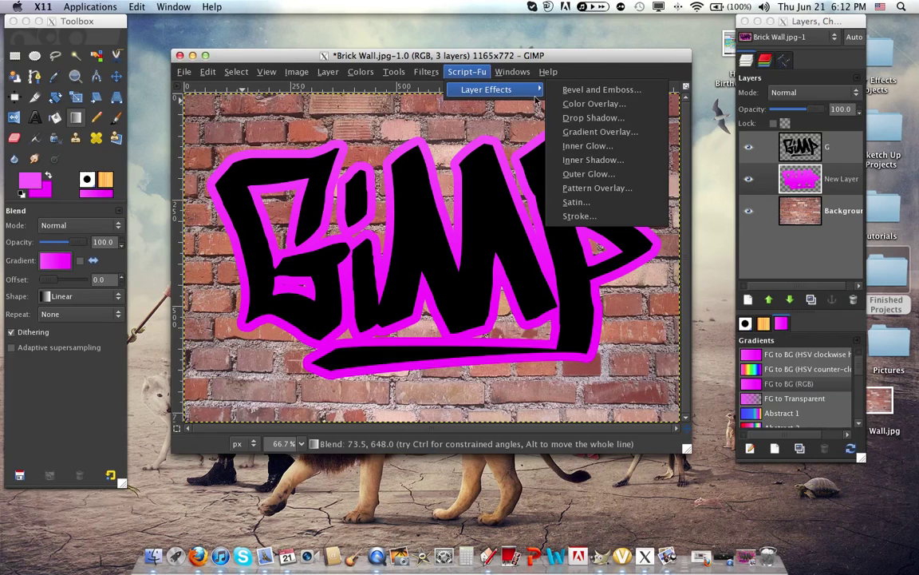
left_click(581, 93)
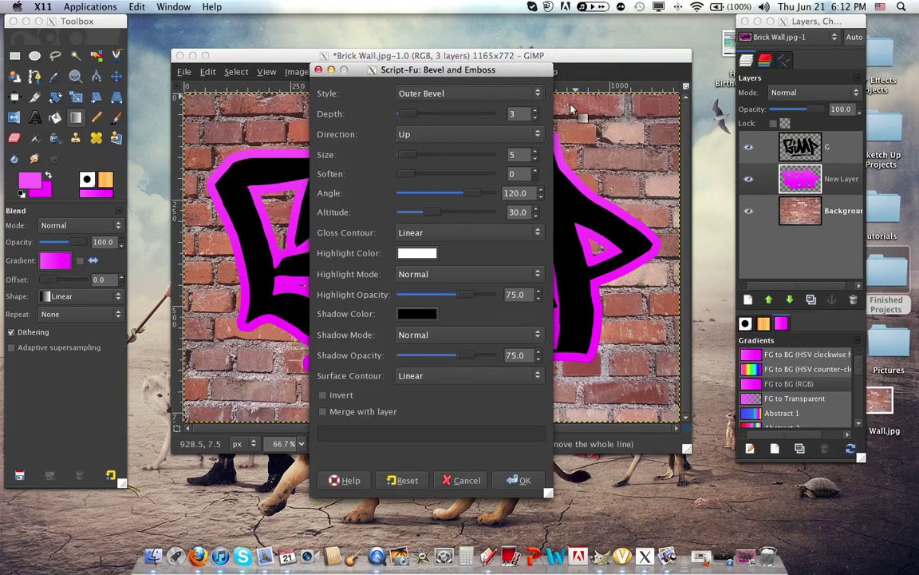
left_click(407, 256)
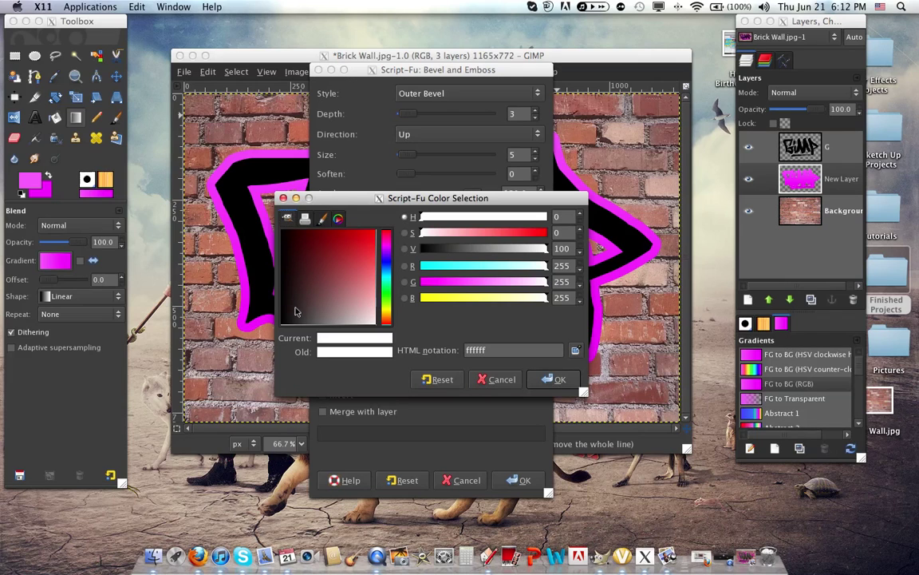
left_click_drag(384, 309, 389, 251)
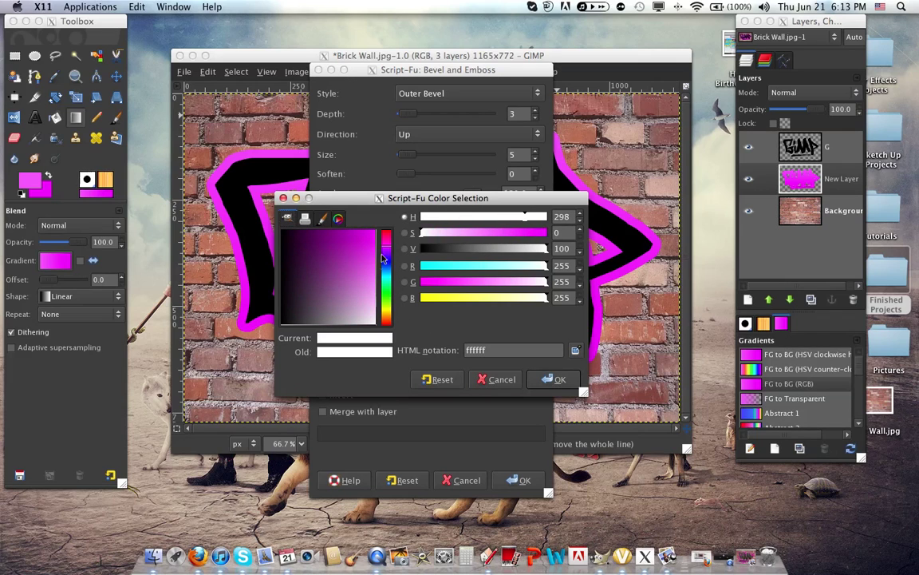
left_click_drag(363, 302, 393, 233)
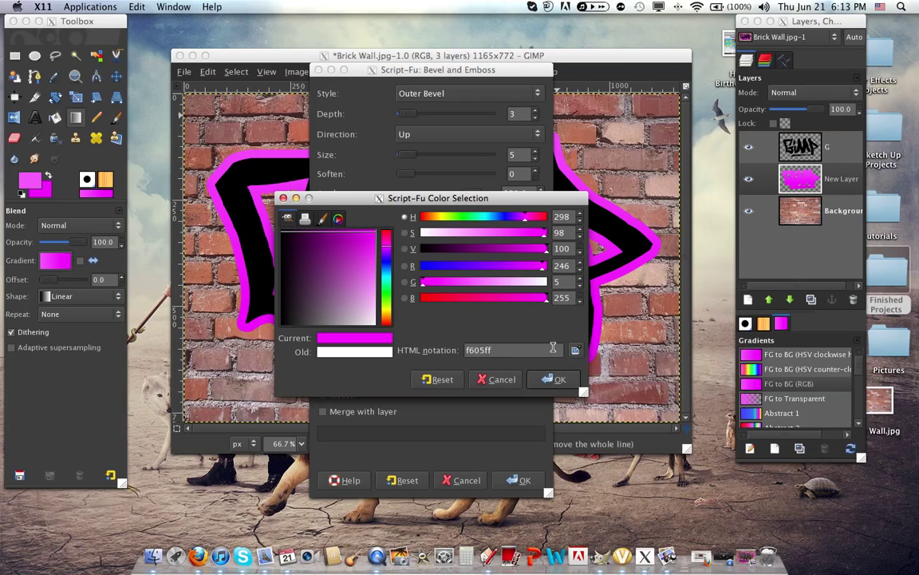
left_click_drag(558, 350, 467, 350)
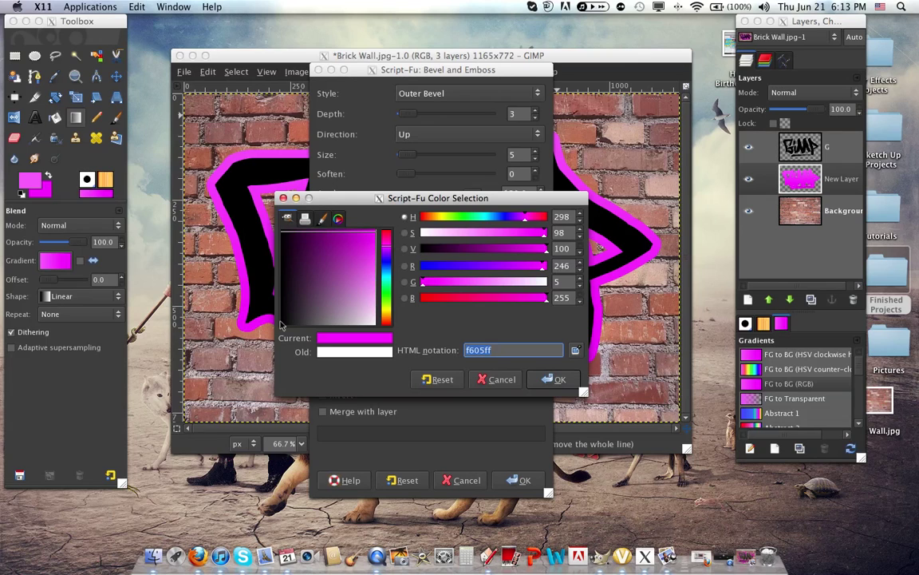
type("f")
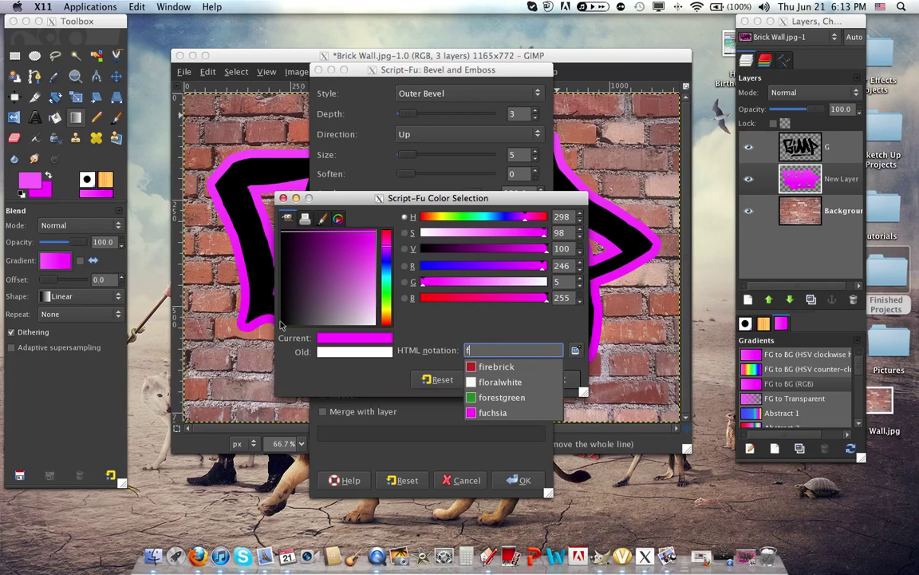
type("36bff")
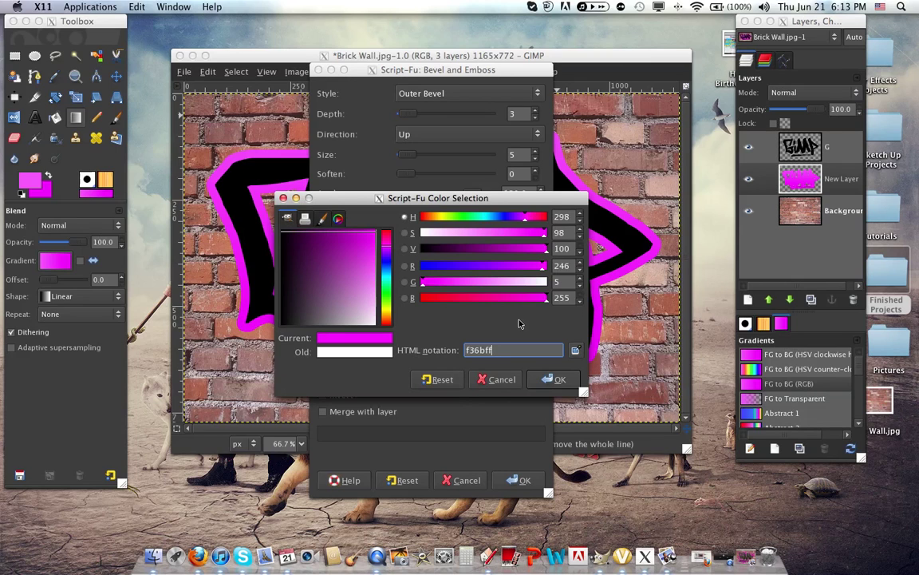
left_click(550, 379)
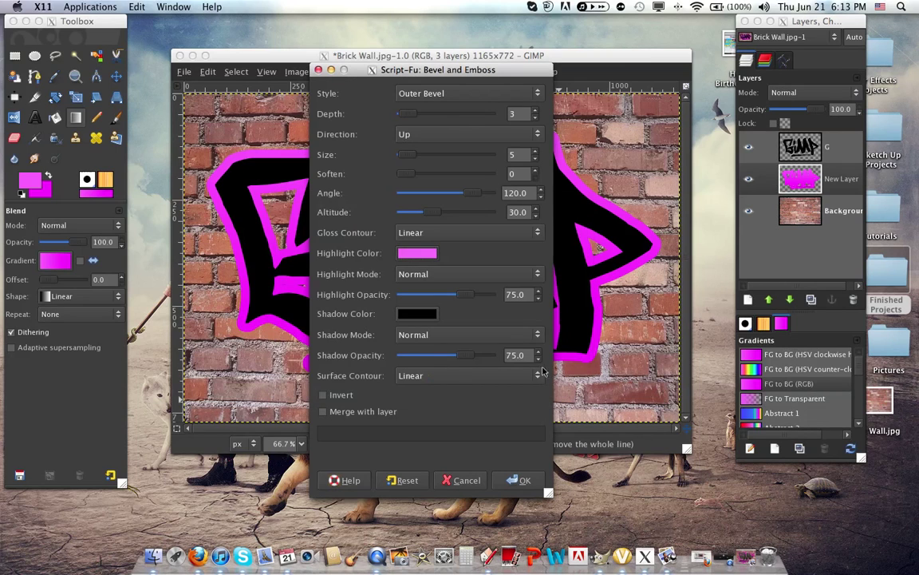
Set the bevel's shadow colour to dark purple and apply the Outer Bevel effect to the outline layer
left_click(416, 313)
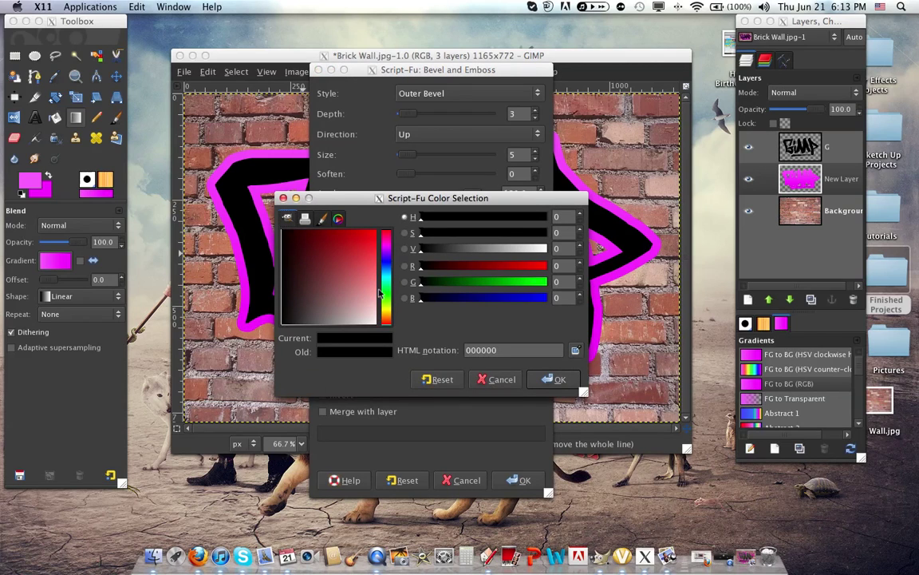
left_click(496, 350)
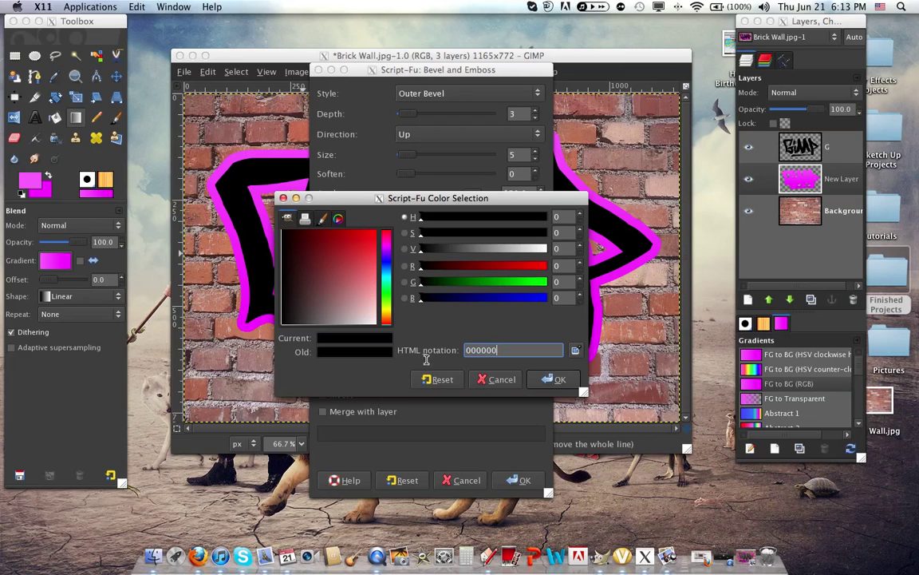
key("BackSpace")
key("BackSpace")
key("BackSpace")
key("BackSpace")
type("a")
left_click(534, 377)
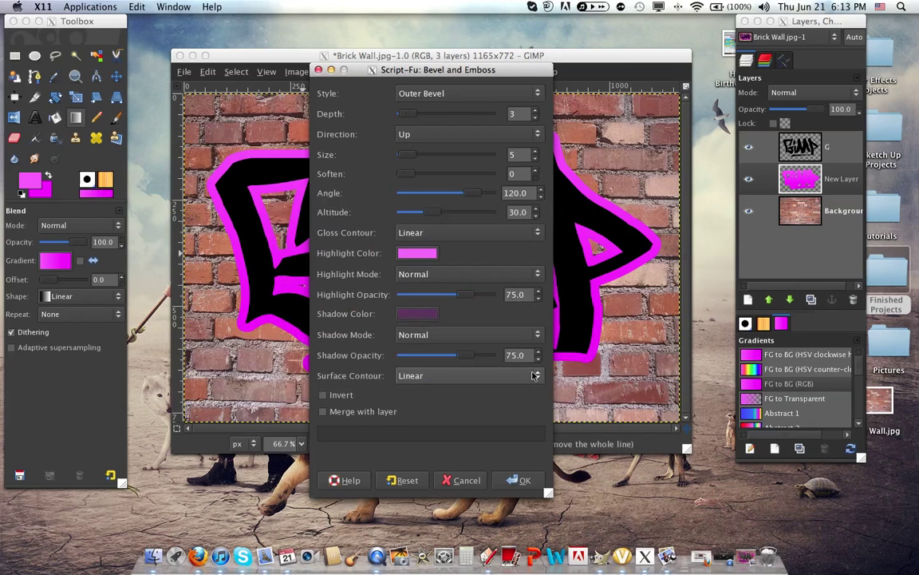
left_click(515, 480)
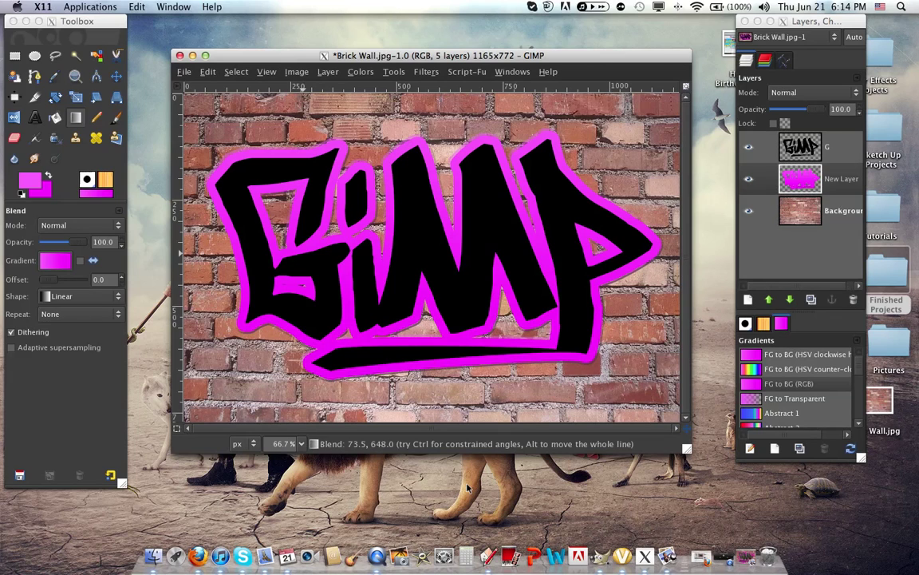
left_click(424, 72)
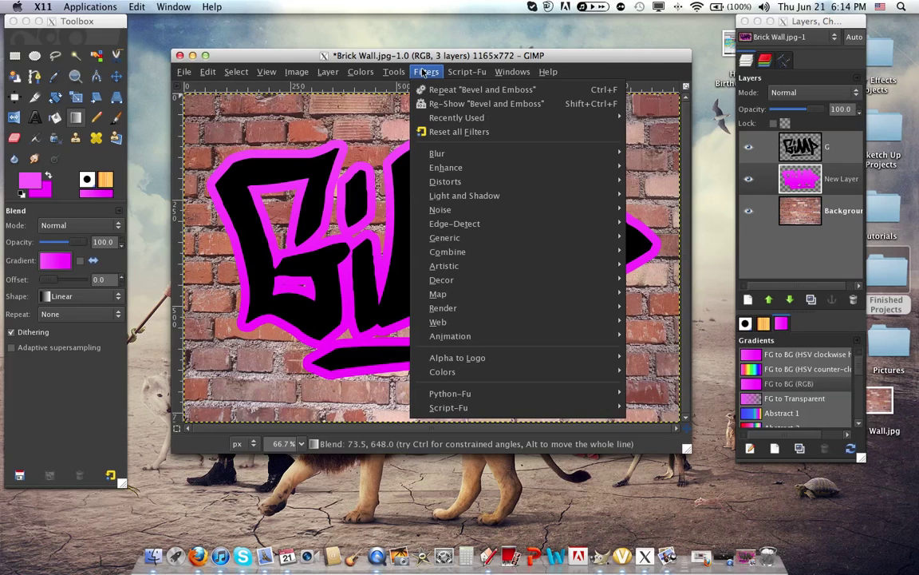
mouse_move(497, 273)
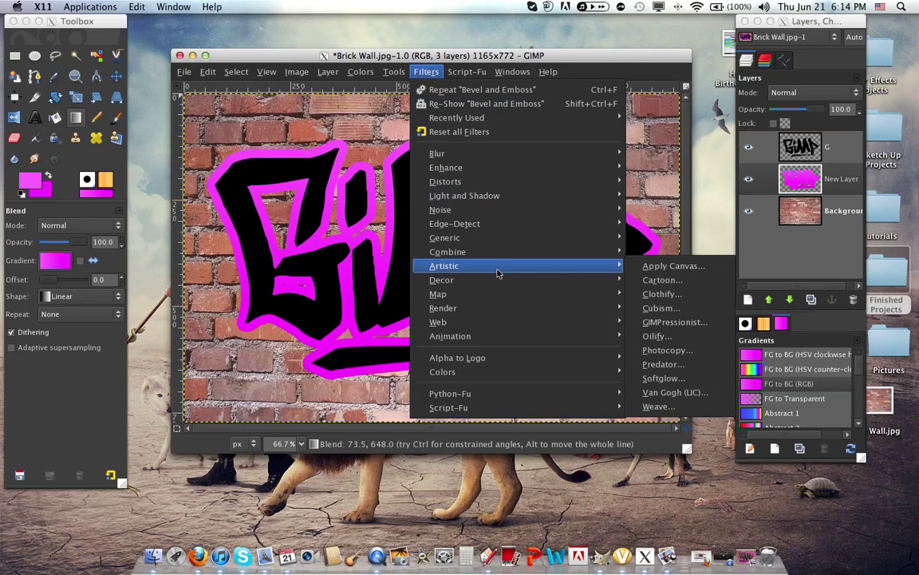
left_click(426, 72)
Apply Bevel and Emboss to the outline layer again with a depth of 7, keeping the Outer Bevel style and chosen colours
left_click(467, 72)
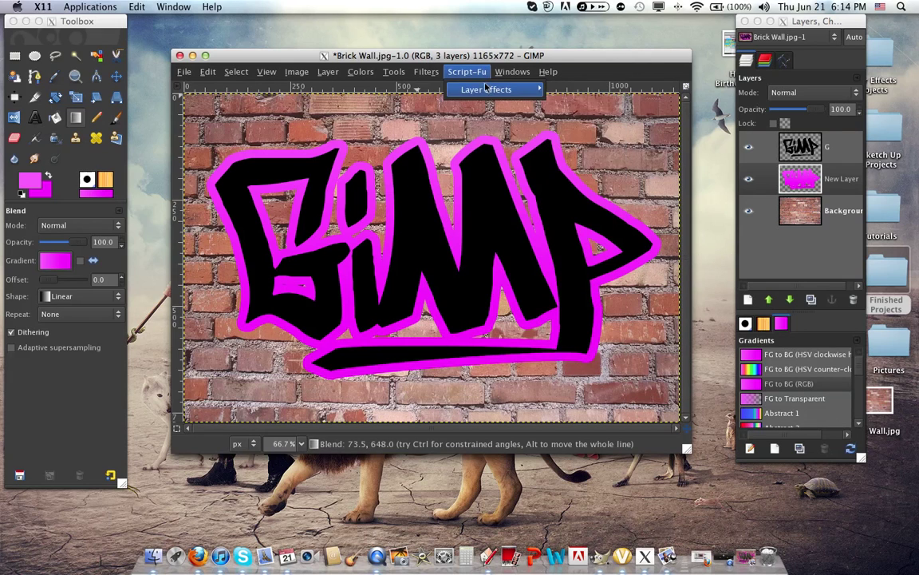
mouse_move(511, 89)
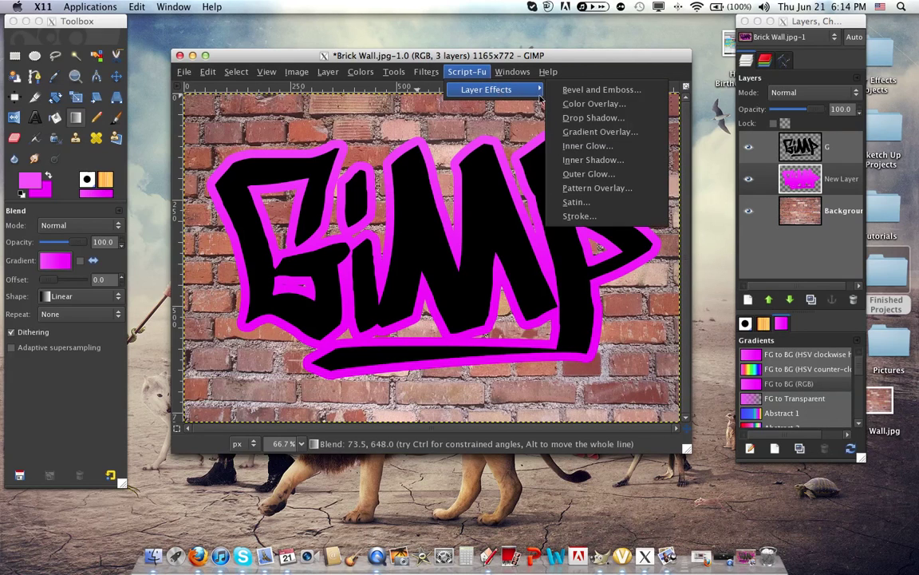
left_click(599, 90)
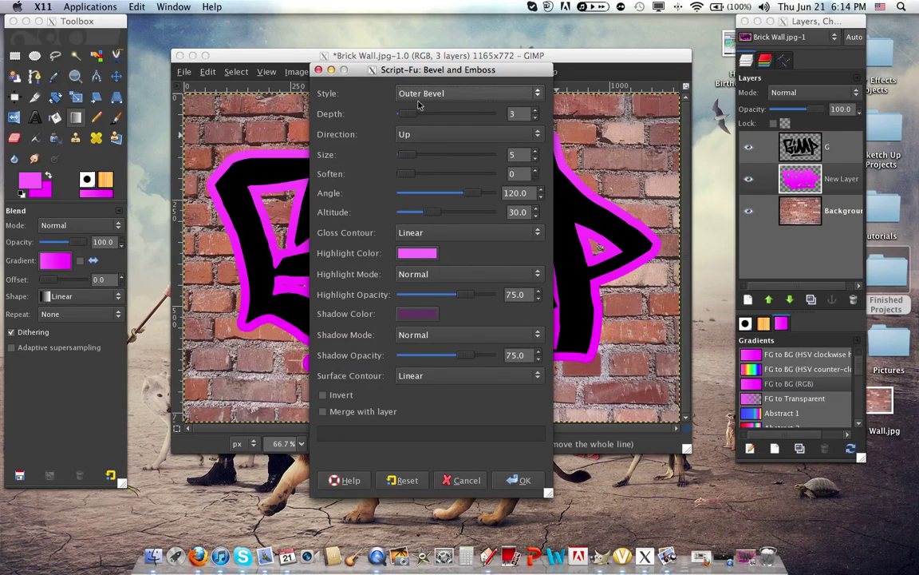
left_click_drag(525, 112, 506, 114)
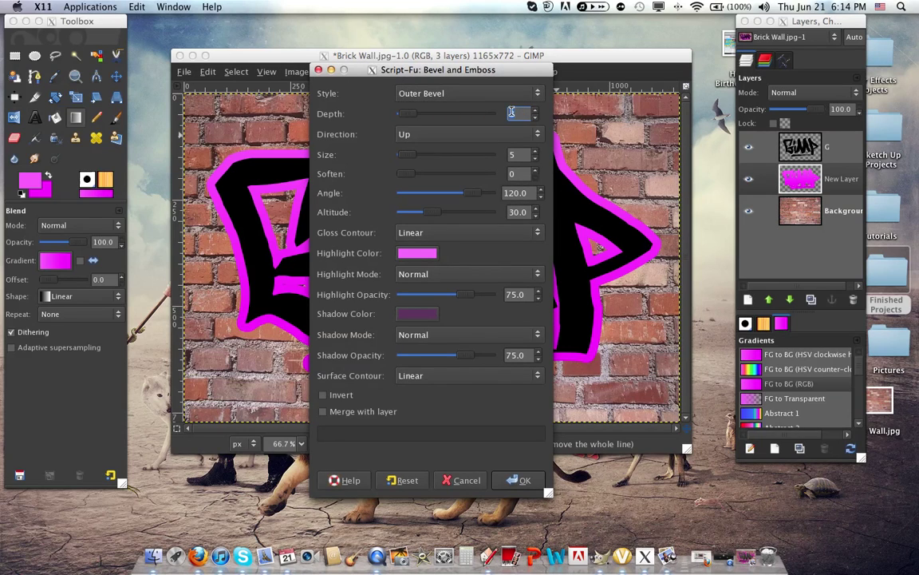
type("7")
key("Return")
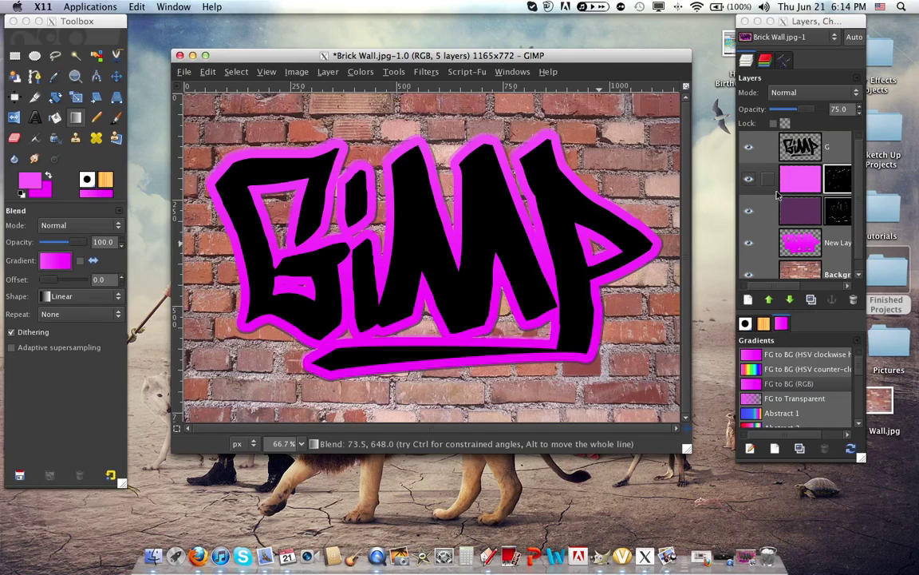
Apply the layer masks of the bevel's pink highlight layer and dark purple shadow layer
scroll(778, 195, "down", 3)
scroll(779, 195, "up", 3)
scroll(780, 228, "down", 1)
scroll(782, 228, "right", 1)
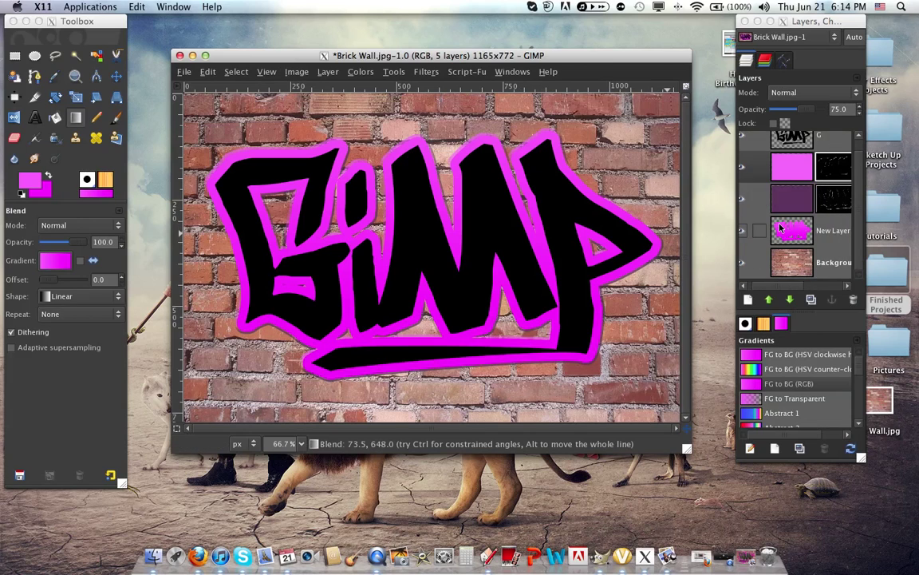
scroll(775, 229, "right", 2)
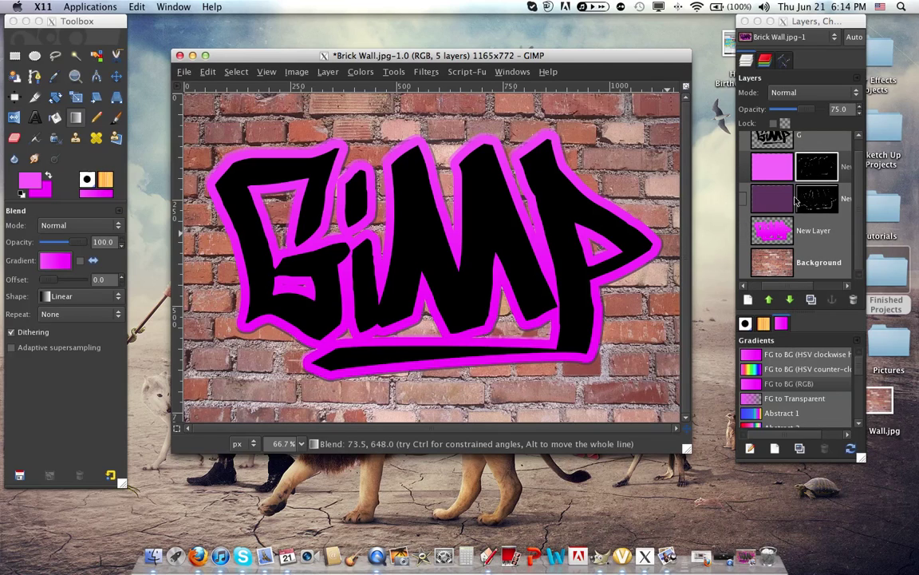
scroll(795, 198, "left", 3)
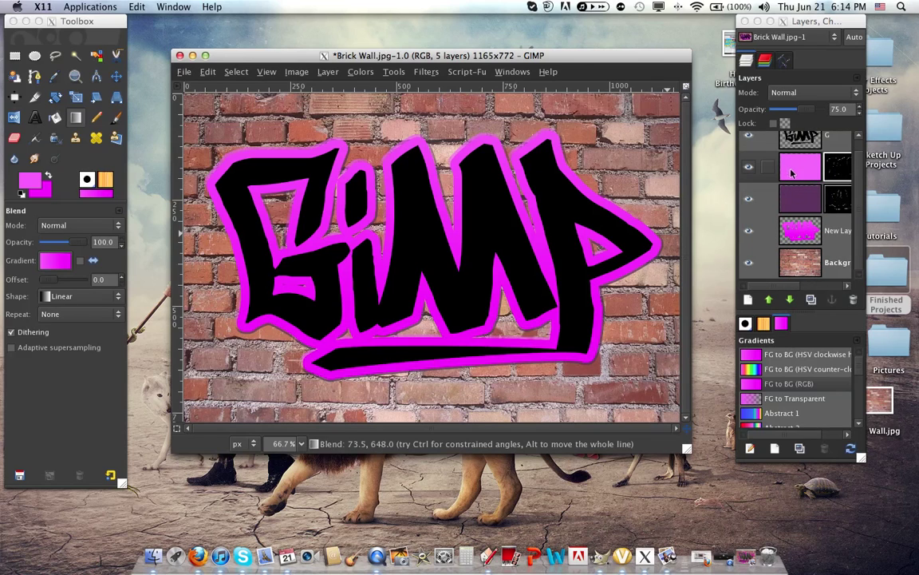
left_click(804, 171)
right_click(802, 171)
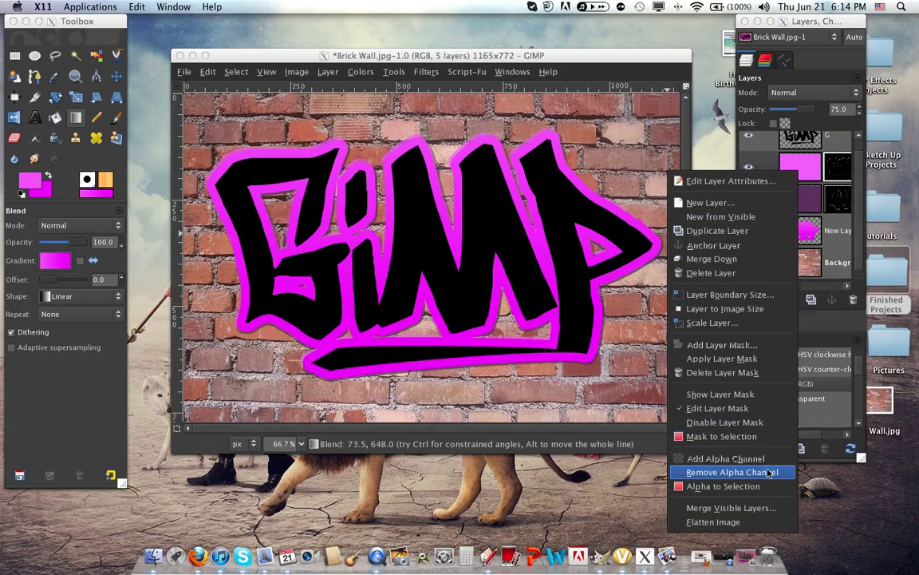
left_click(732, 359)
left_click(807, 205)
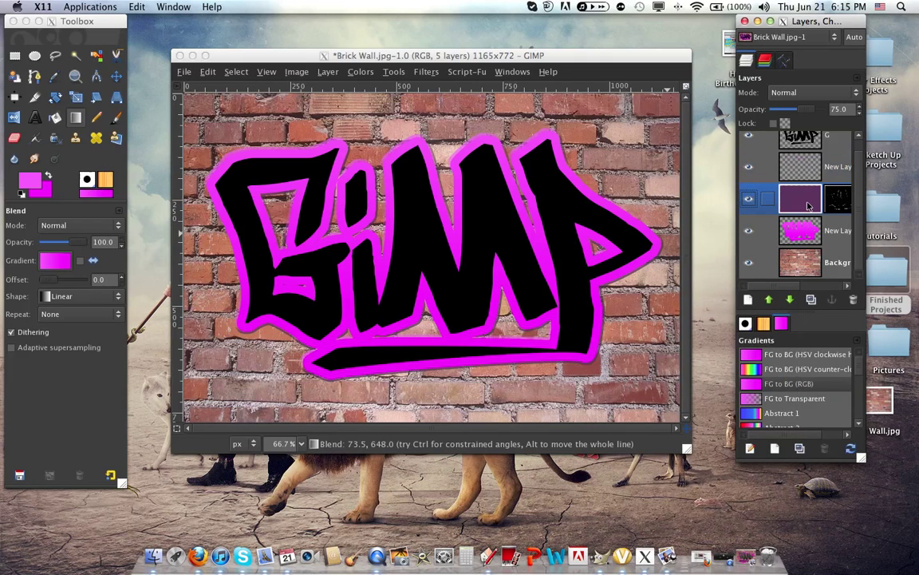
left_click(790, 204)
right_click(806, 202)
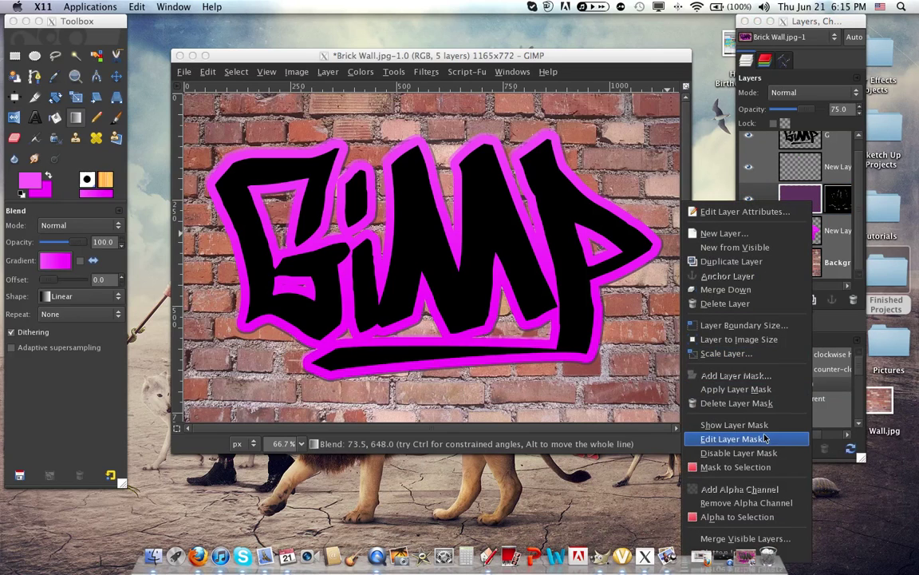
left_click(755, 389)
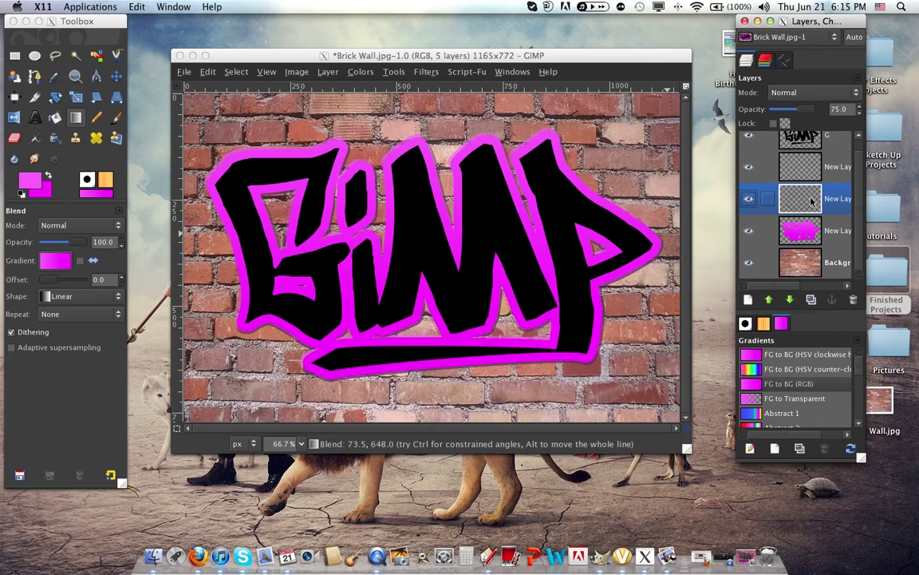
Merge the bevel highlight and shadow layers down into the pink outline layer
scroll(803, 185, "up", 1)
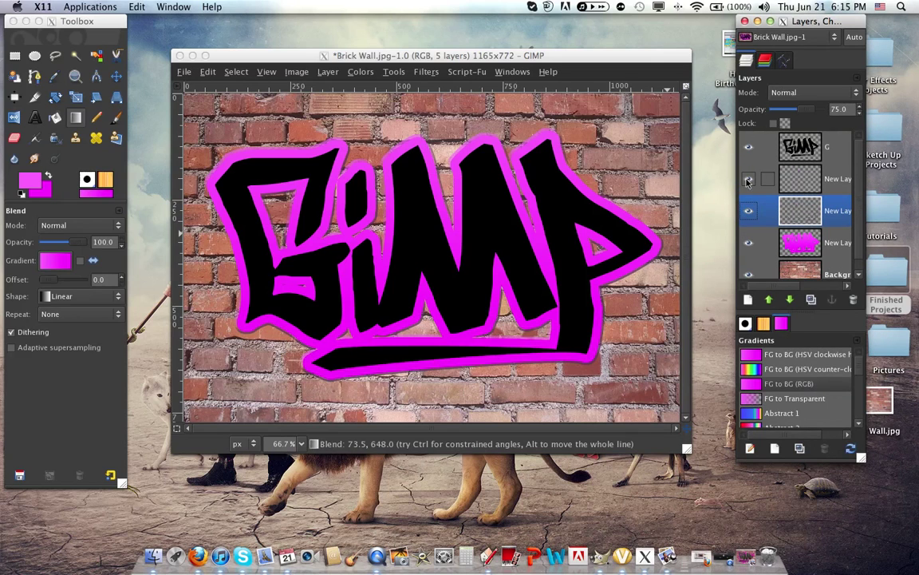
right_click(788, 172)
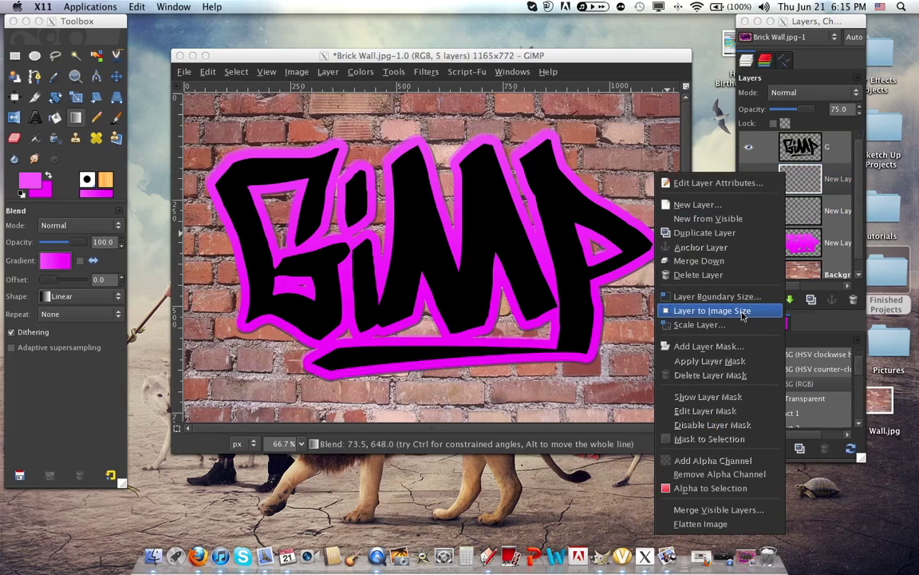
left_click(699, 261)
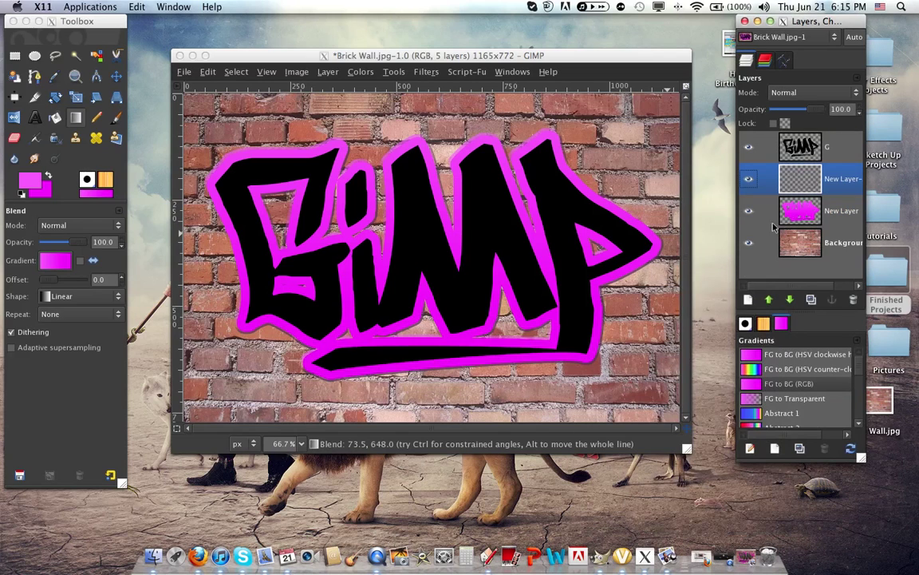
right_click(795, 187)
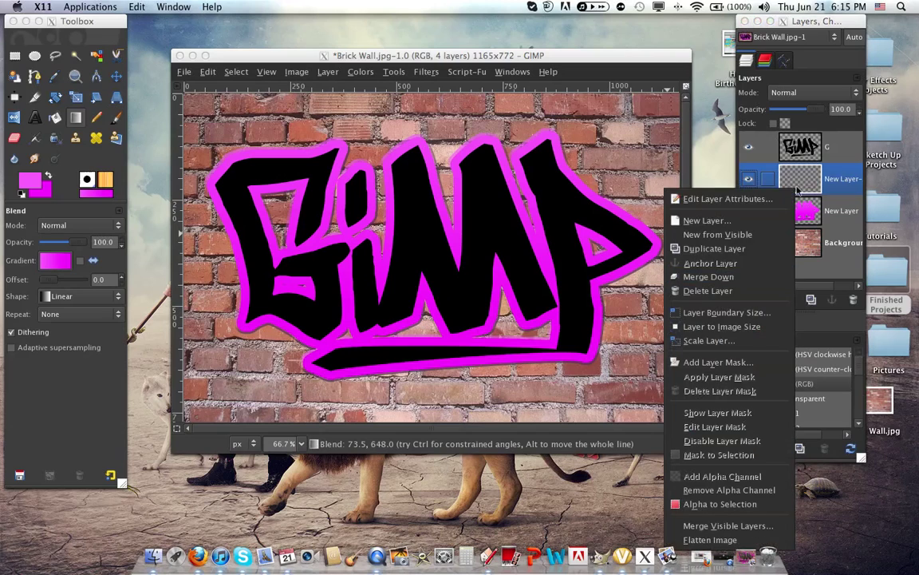
left_click(743, 279)
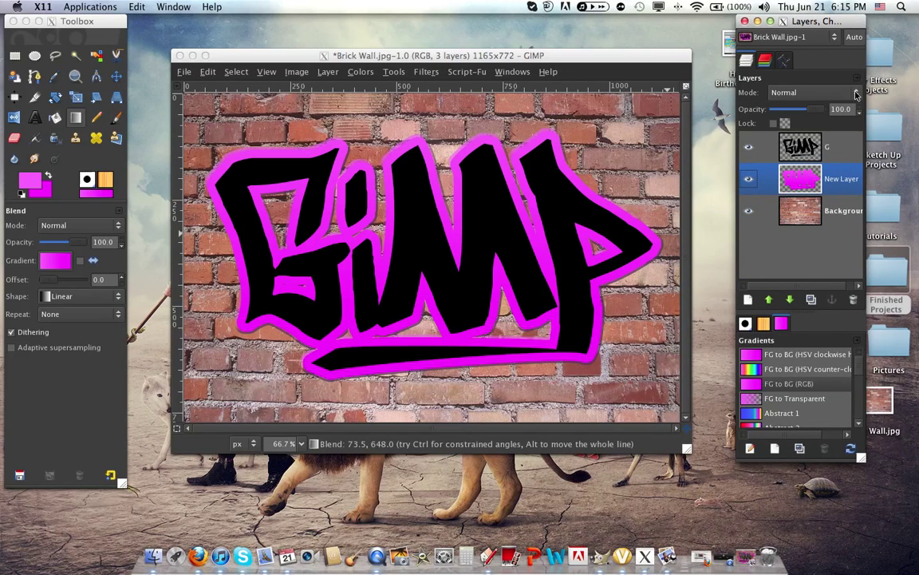
Select the black lettering from its layer's alpha and grow the selection by 5 pixels
double_click(801, 146)
left_click(829, 119)
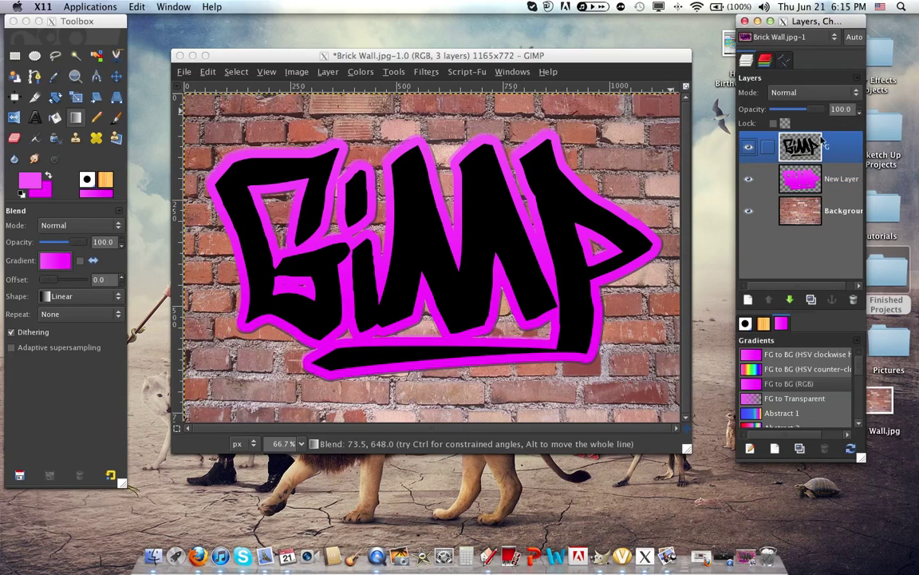
right_click(806, 147)
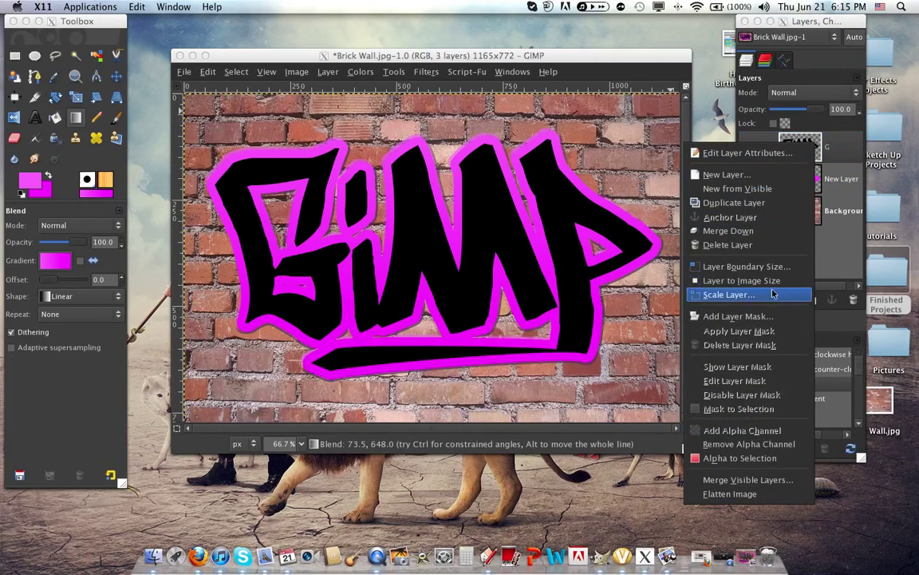
left_click(740, 458)
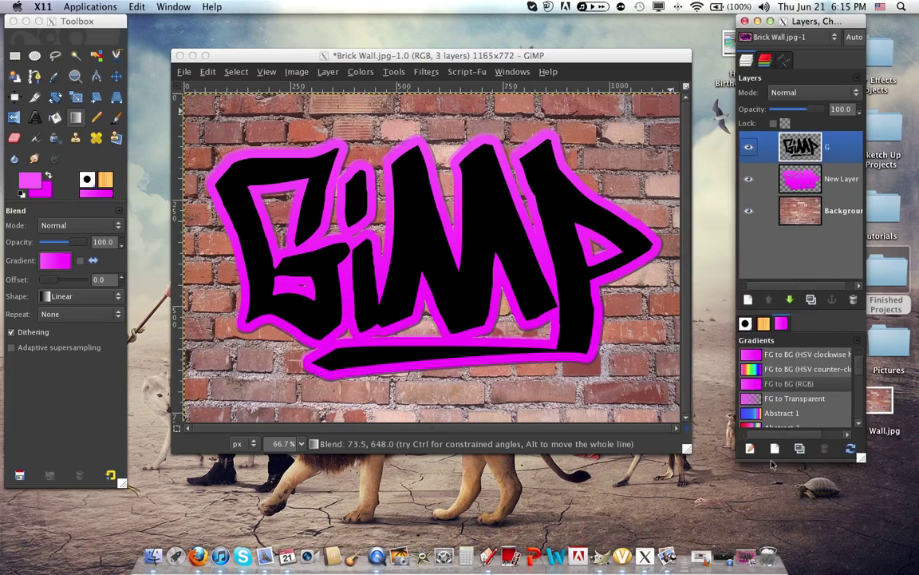
left_click(236, 72)
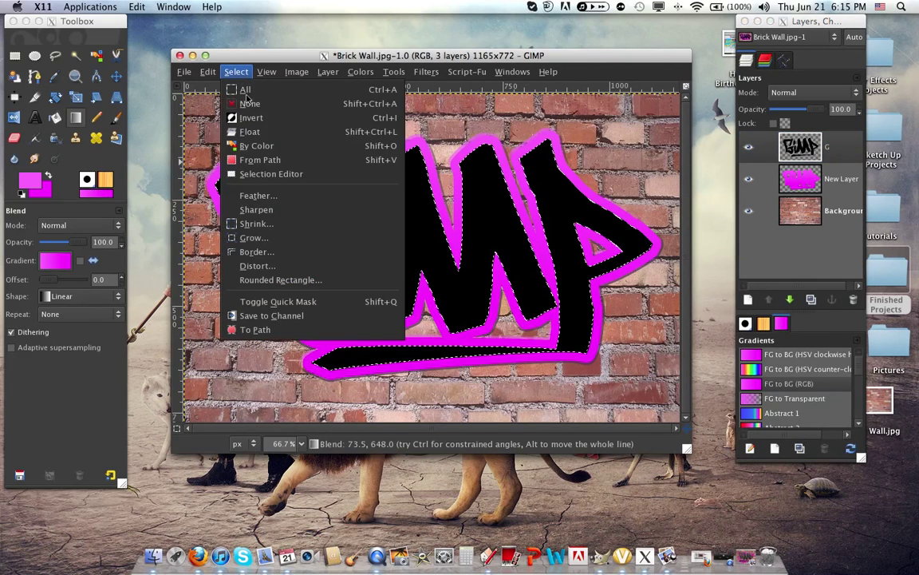
left_click(252, 238)
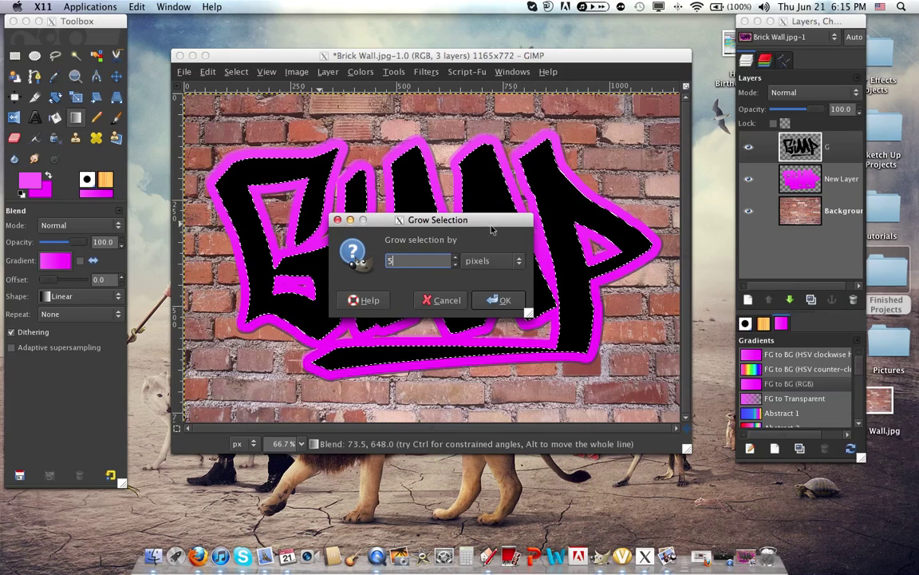
left_click(501, 301)
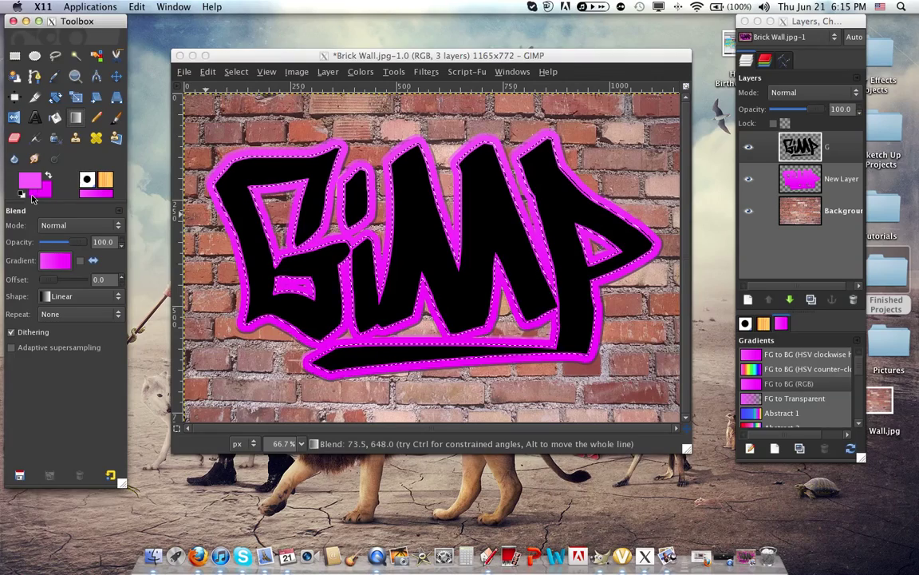
Set the foreground colour to light green and the background colour to bright green 00ff24
left_click(32, 182)
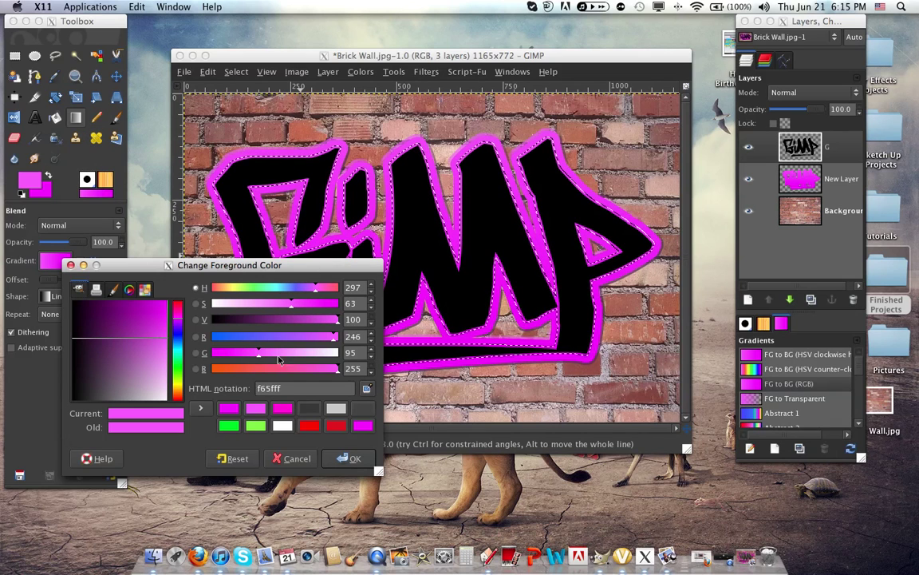
left_click(255, 426)
left_click(349, 458)
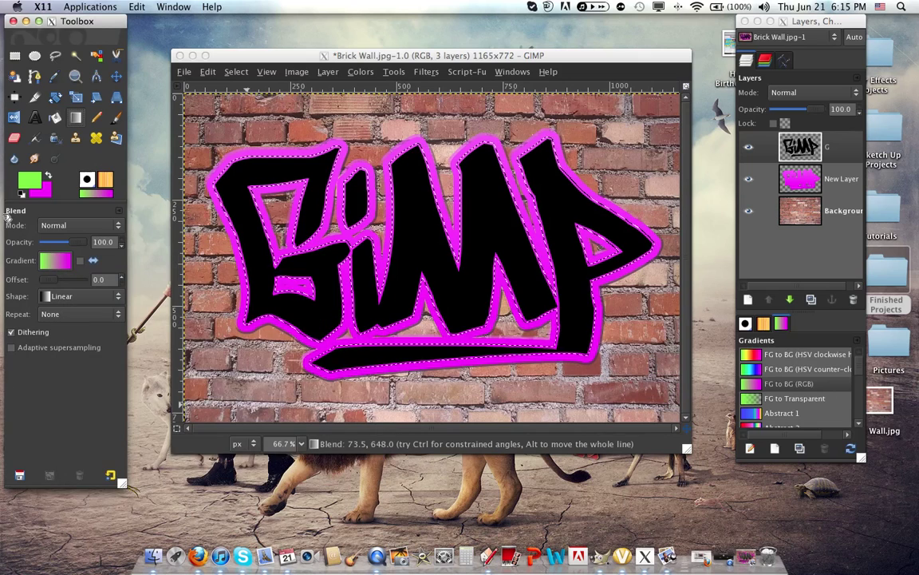
left_click(37, 193)
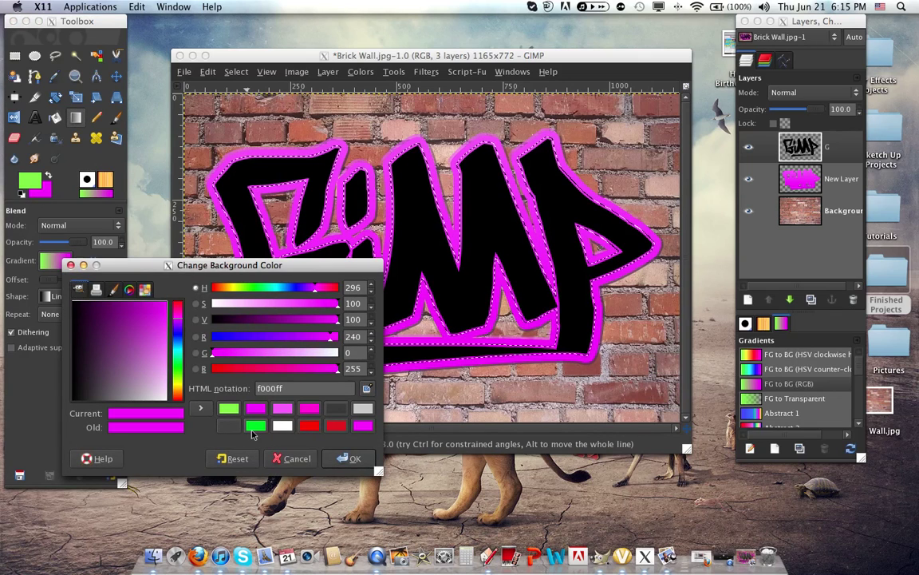
left_click(255, 426)
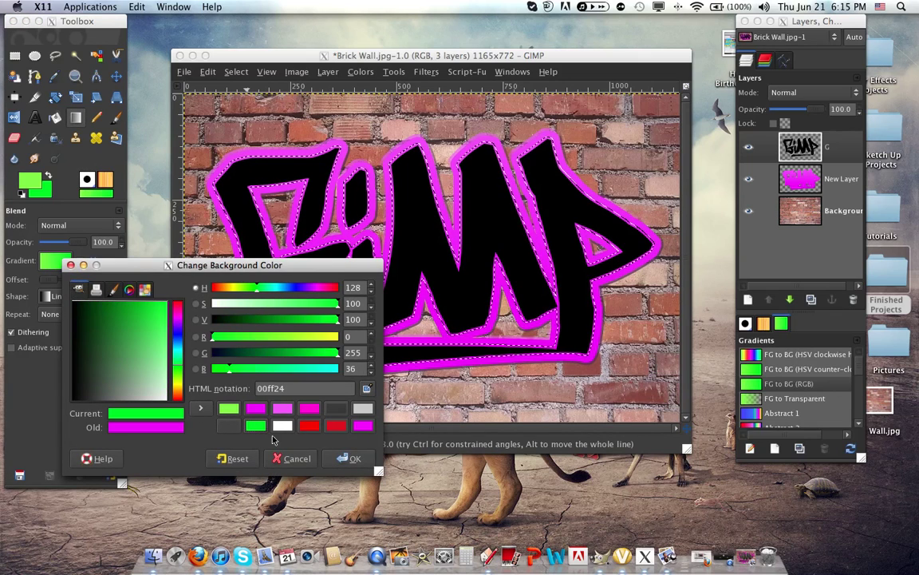
left_click(346, 459)
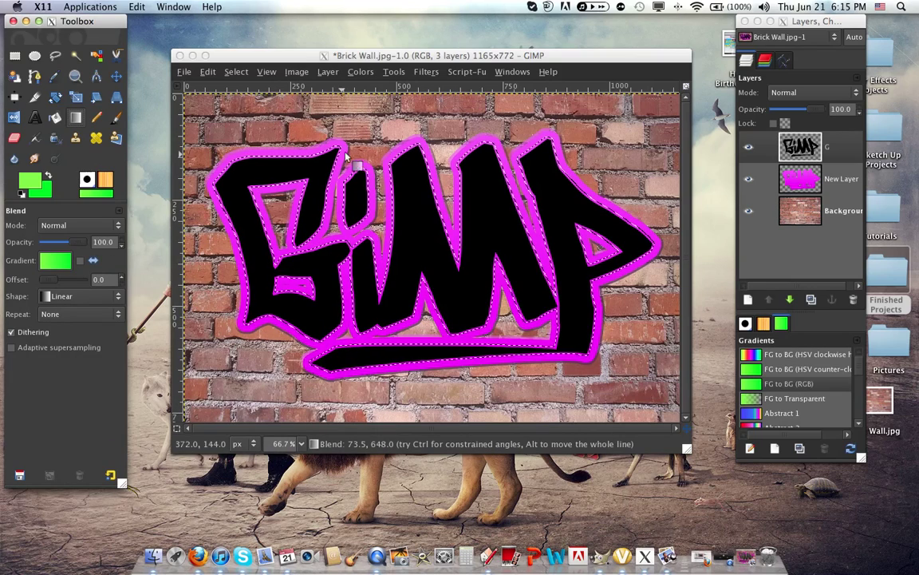
Try a vertical green gradient in the grown selection on the lettering layer, then undo it
left_click_drag(423, 179, 457, 382)
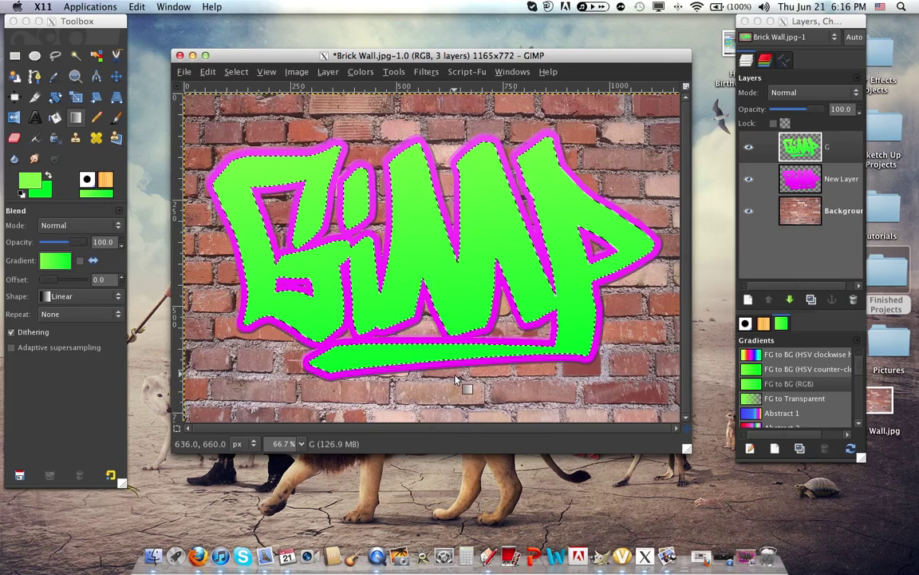
key("ctrl+z")
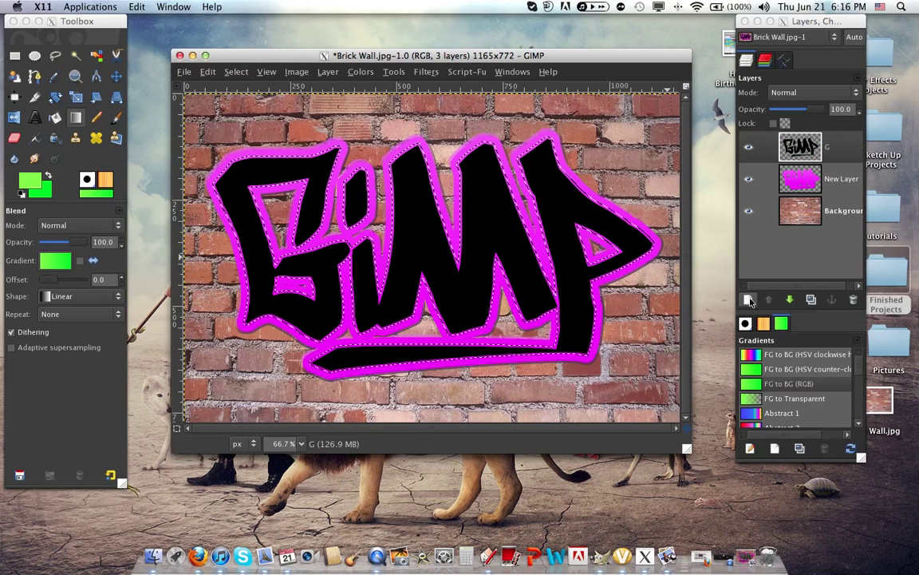
Create a new transparent 1165 × 772 px layer and move it directly beneath the lettering layer
left_click(749, 299)
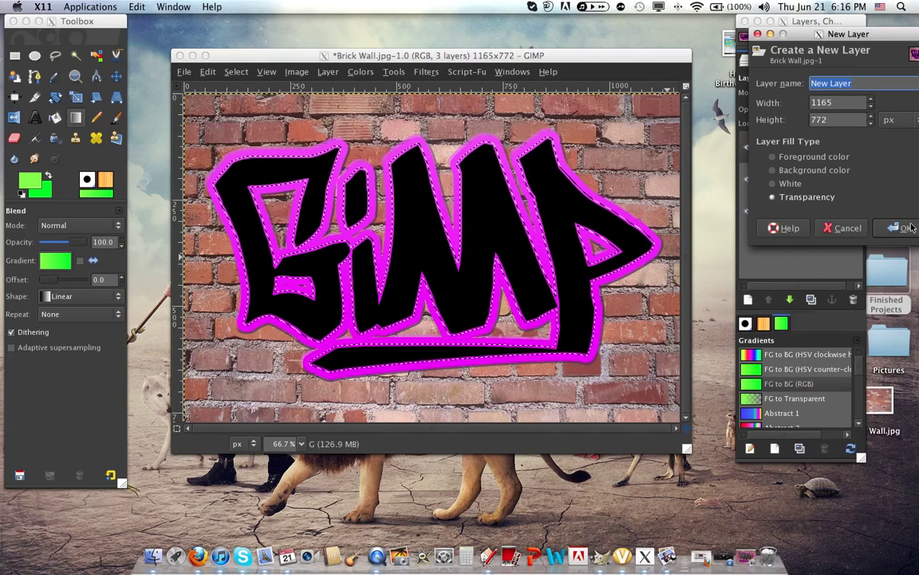
left_click(822, 198)
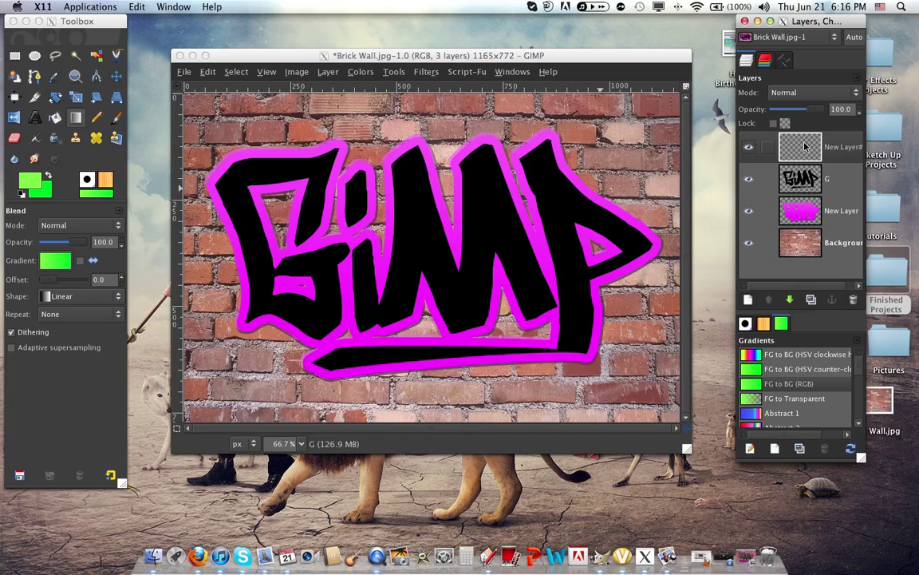
left_click(800, 211, "alt")
left_click_drag(804, 146, 804, 199)
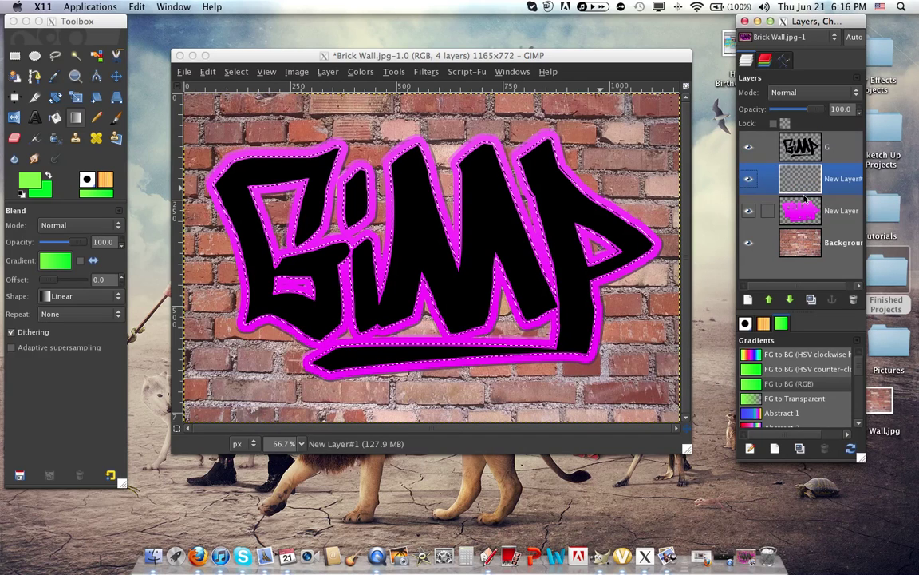
Fill the grown selection on the new layer with a near-vertical light-to-bright green gradient, then clear the selection
left_click(351, 108)
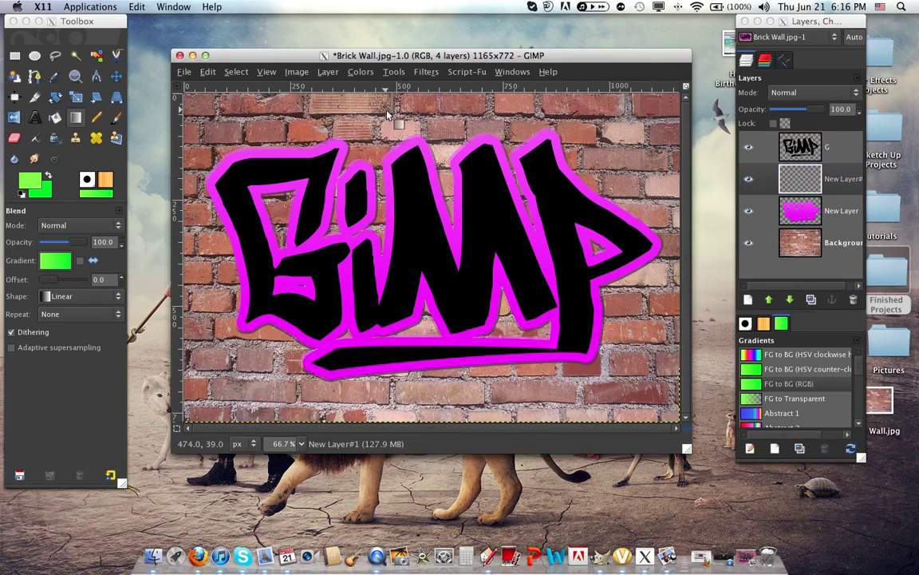
left_click(780, 156)
left_click(800, 146)
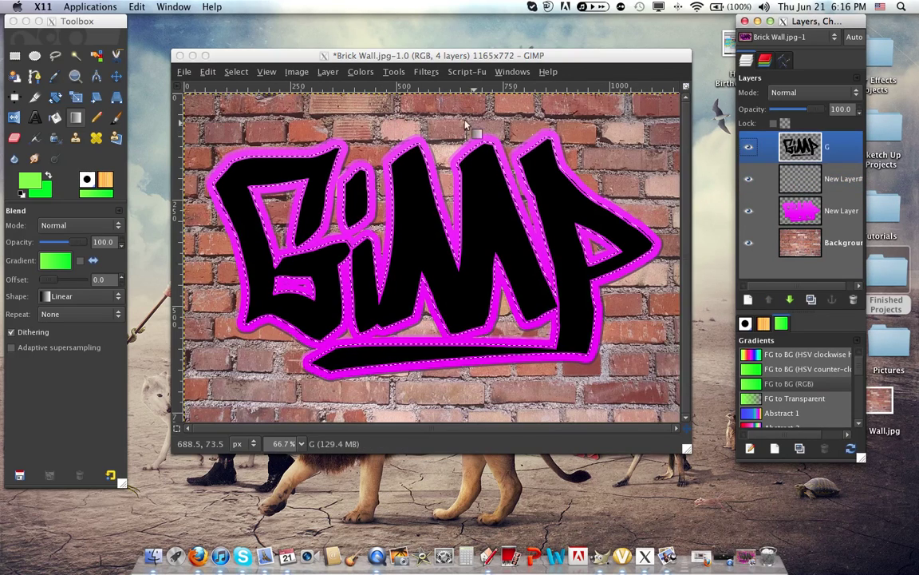
left_click(766, 177)
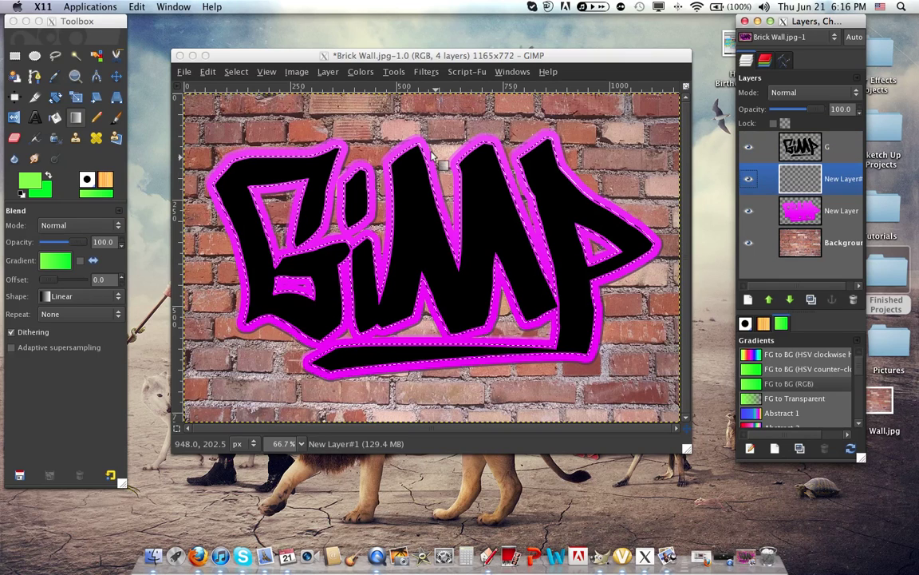
left_click(424, 127)
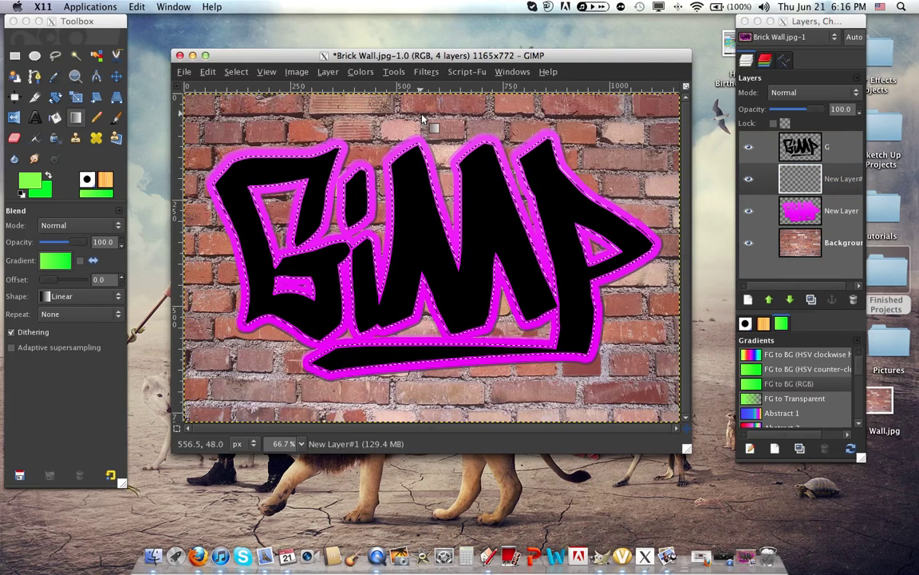
left_click_drag(422, 116, 448, 392)
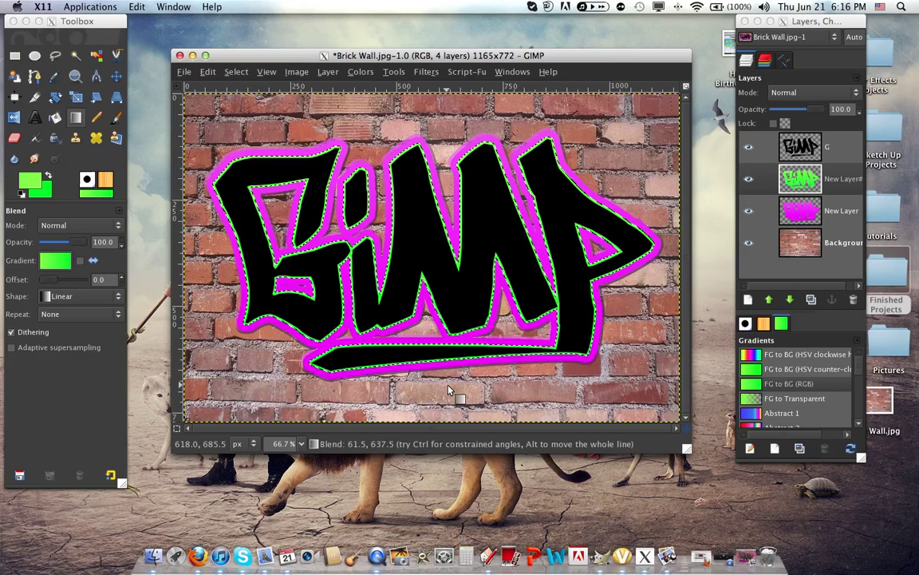
key("ctrl+shift+a")
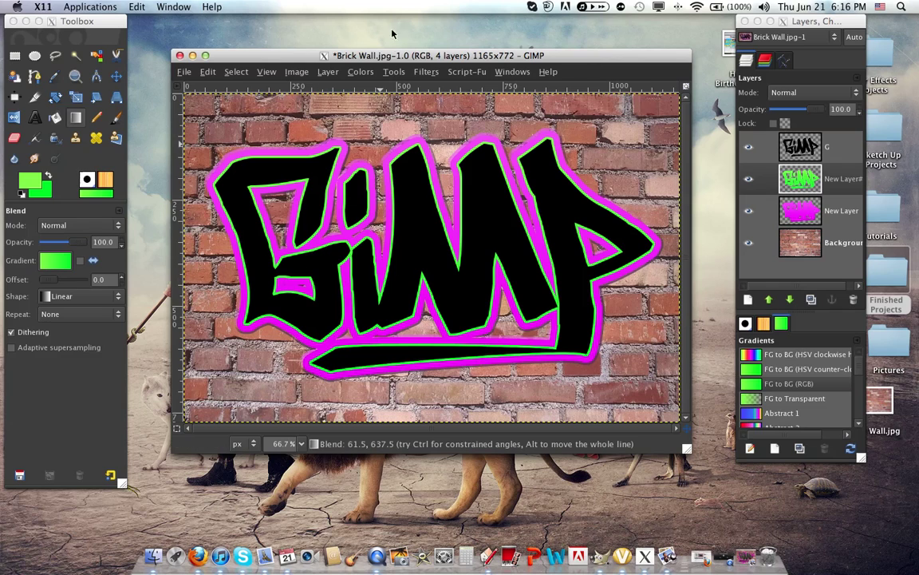
Start a Bevel and Emboss effect on the green outline layer and set its highlight colour to 7fff5c
left_click(425, 71)
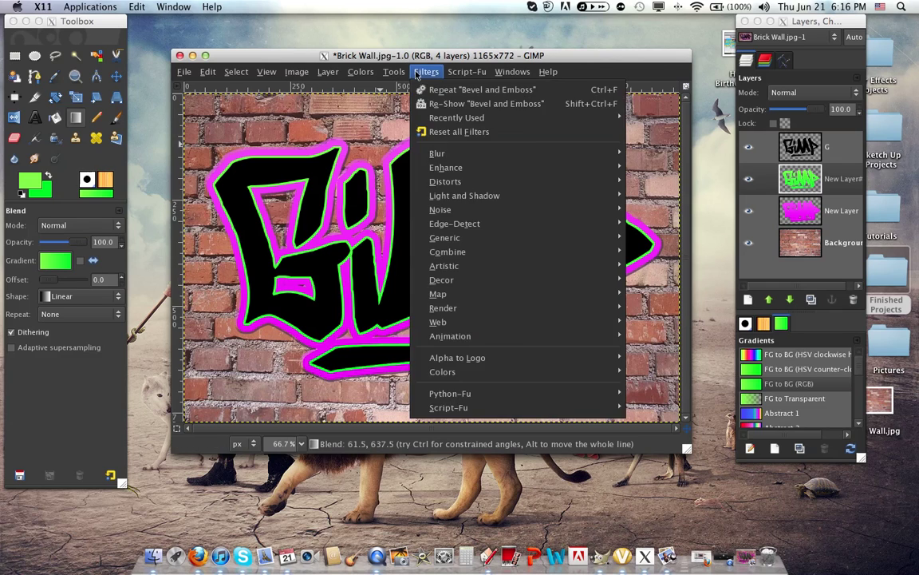
mouse_move(474, 94)
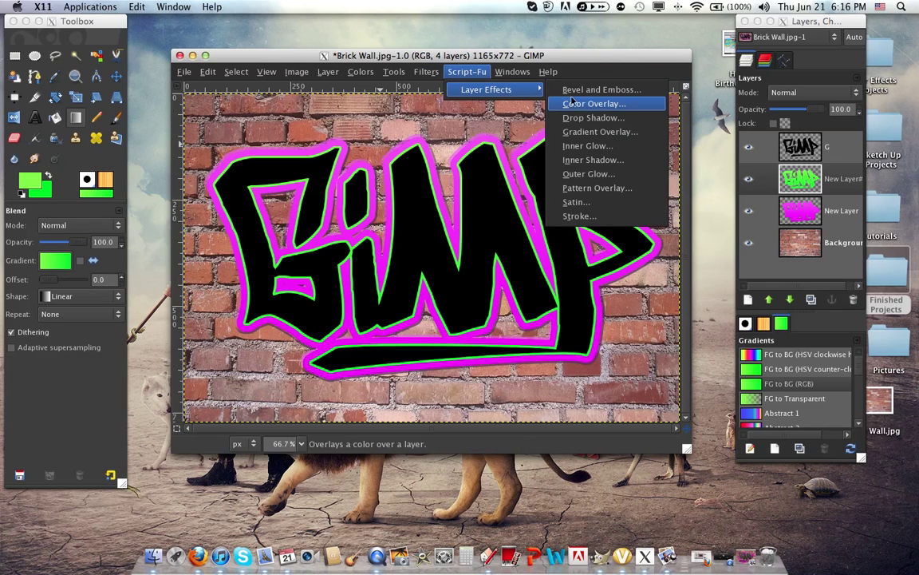
left_click(595, 90)
left_click(412, 253)
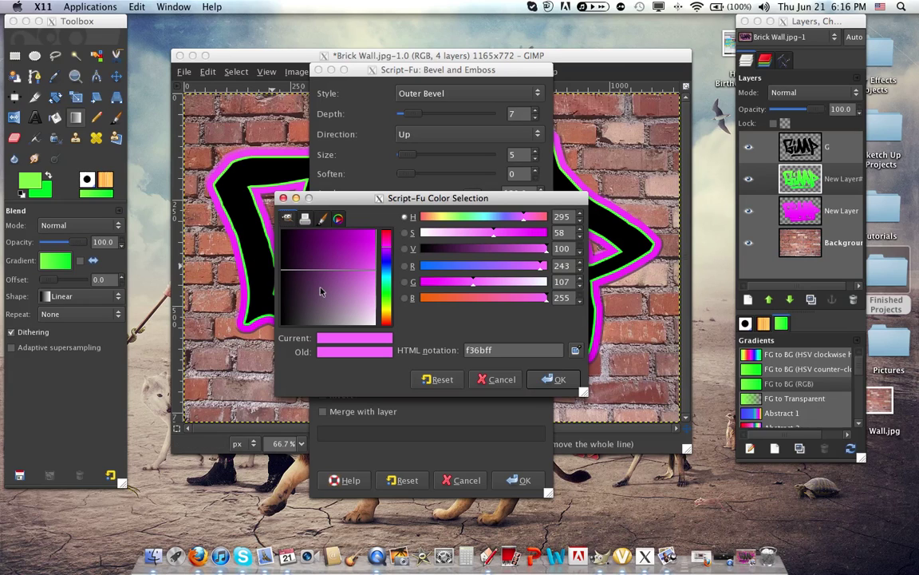
left_click(519, 349)
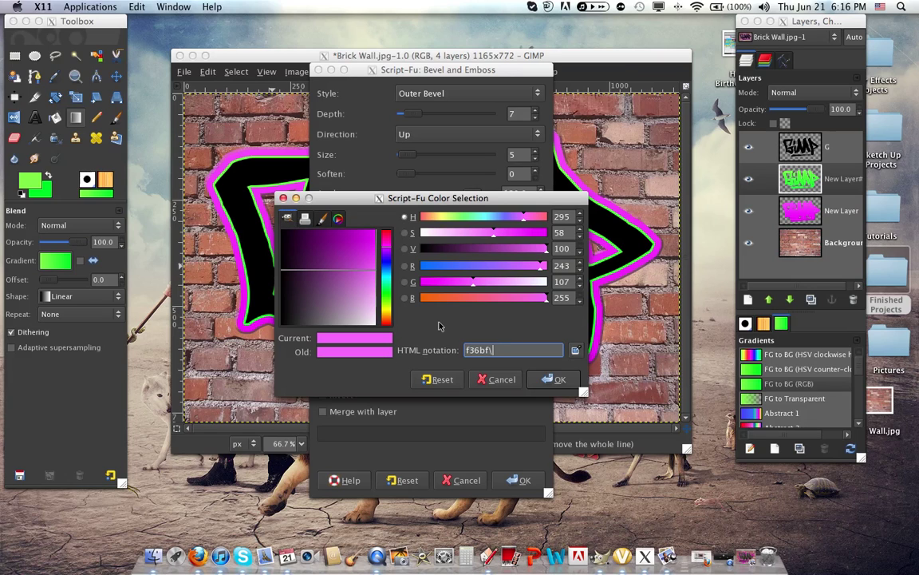
key("BackSpace")
key("BackSpace")
key("BackSpace")
key("BackSpace")
key("BackSpace")
key("Return")
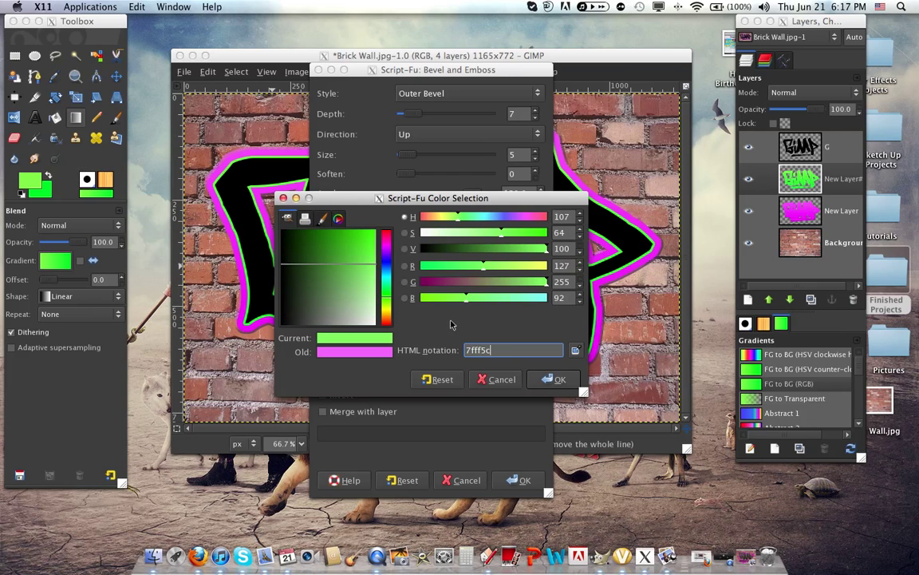
key("Return")
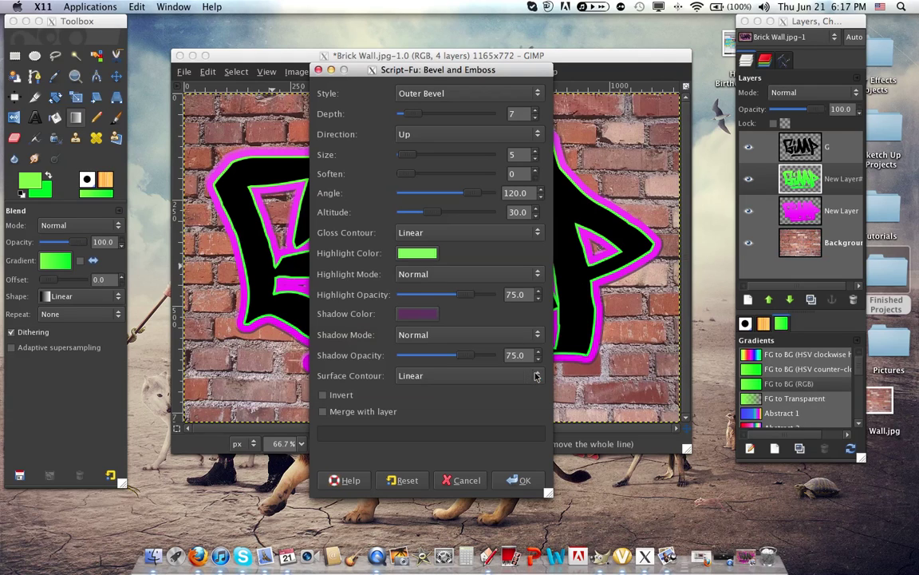
Set the bevel's shadow colour to dark green 236628 and apply the outer bevel to the green outline
left_click(416, 313)
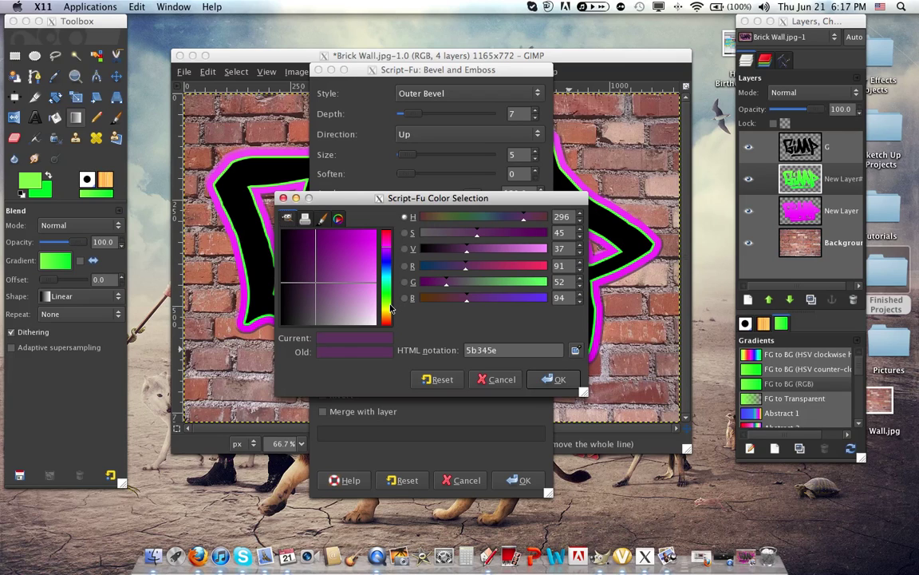
double_click(481, 348)
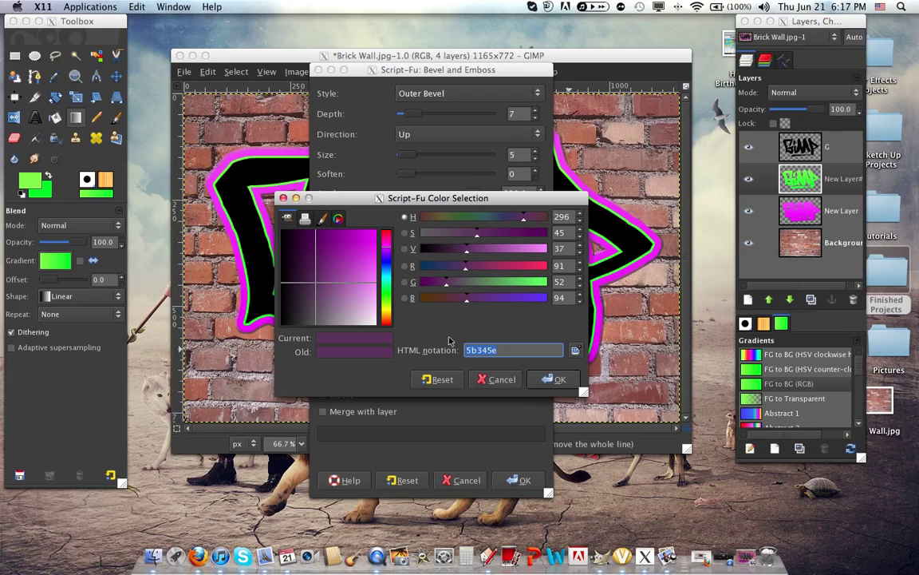
type("236628")
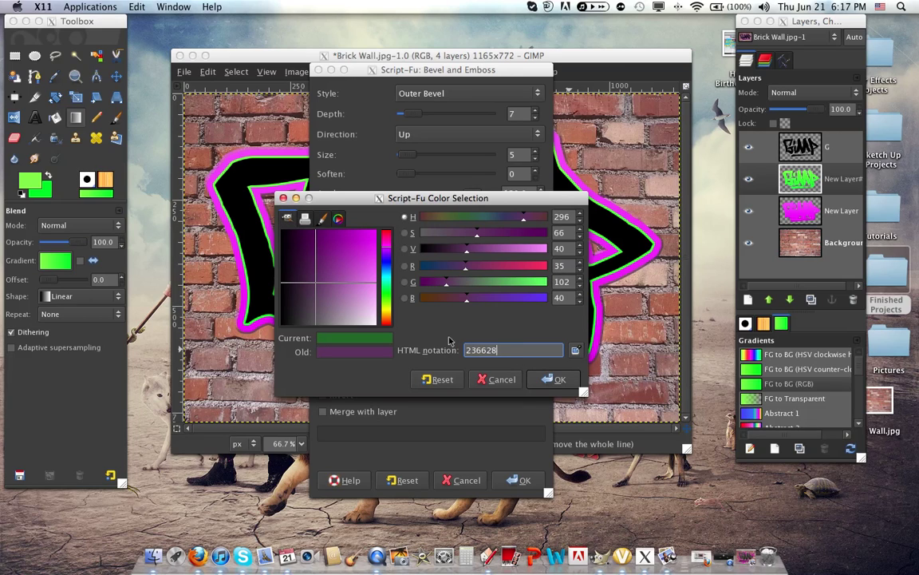
left_click(554, 379)
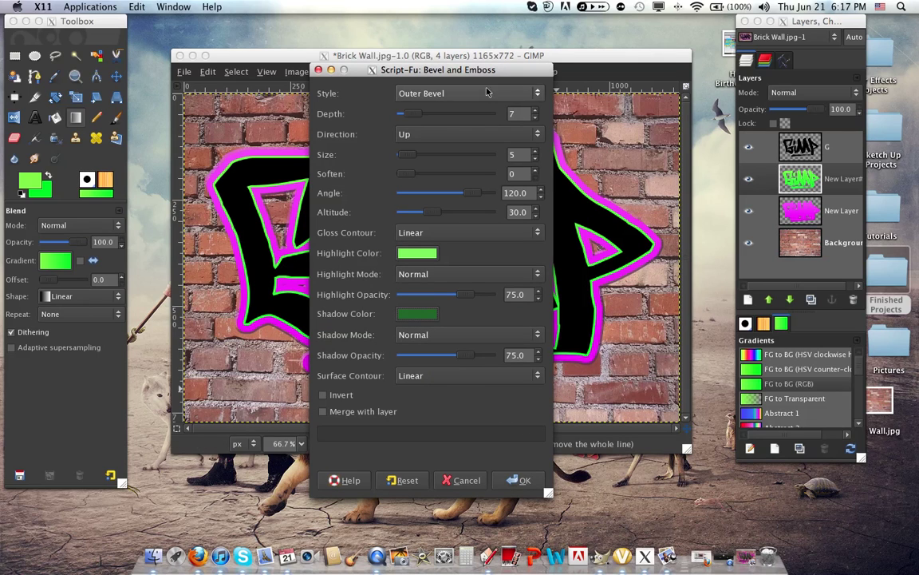
left_click(520, 480)
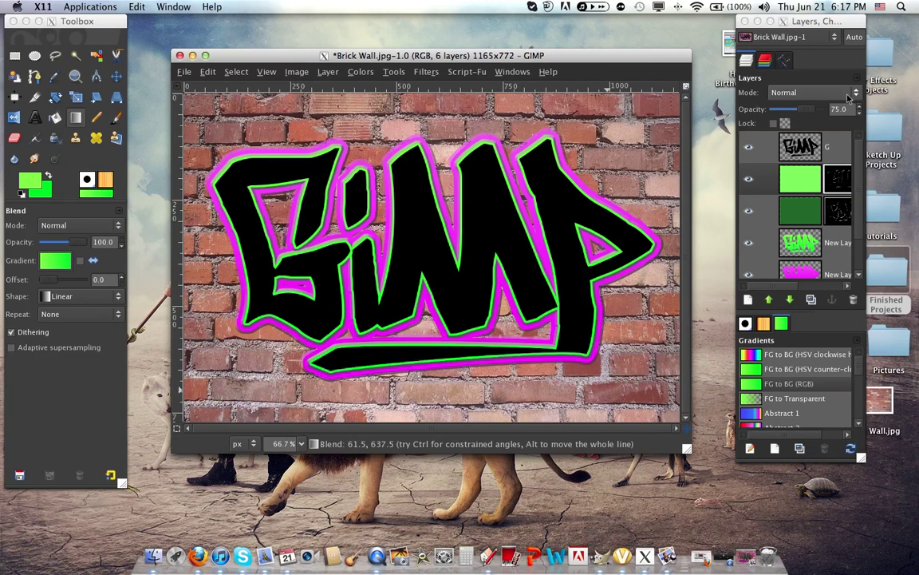
Apply the layer masks of the green bevel's highlight and shadow layers
left_click(801, 178)
right_click(806, 177)
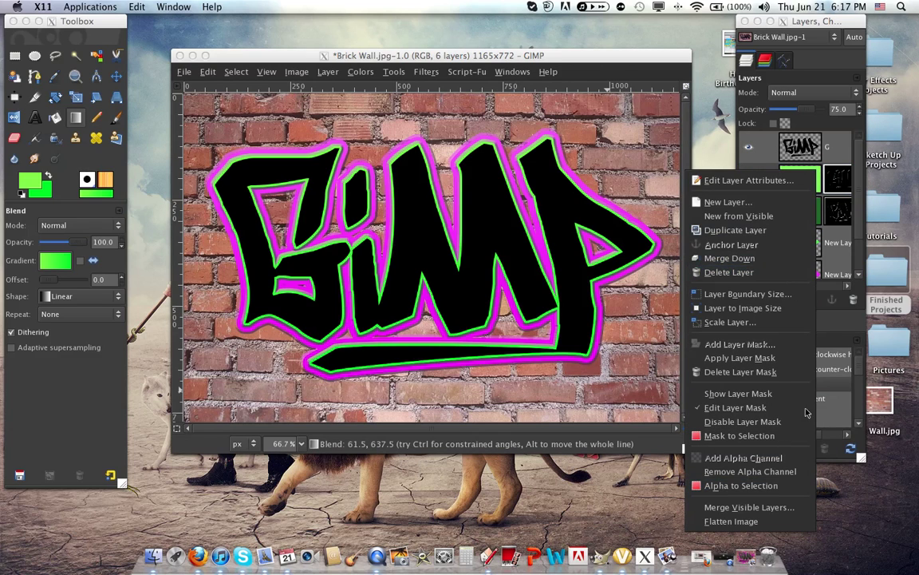
left_click(800, 357)
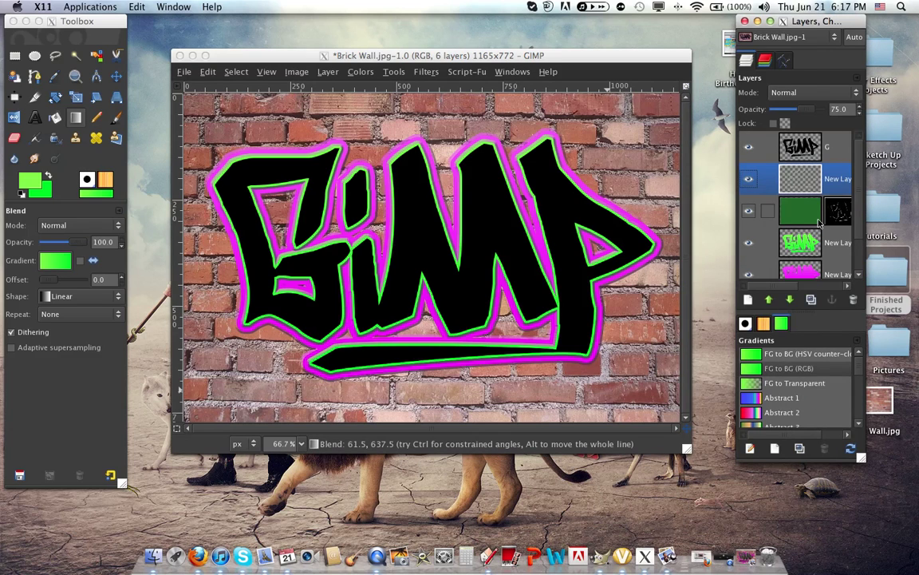
right_click(800, 209)
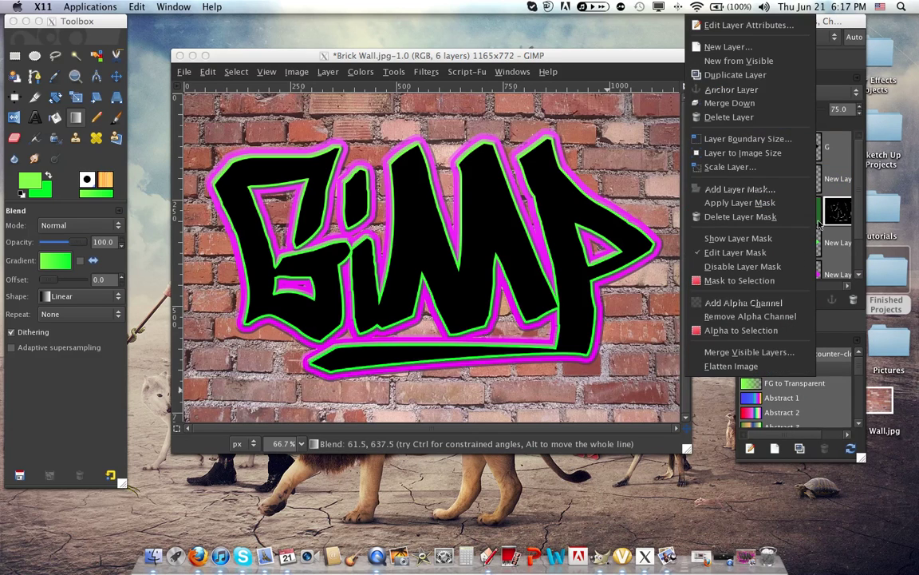
left_click(762, 204)
Merge the bevel highlight and shadow layers down into the green outline layer, and merge that into the pink outline layer
left_click(792, 179)
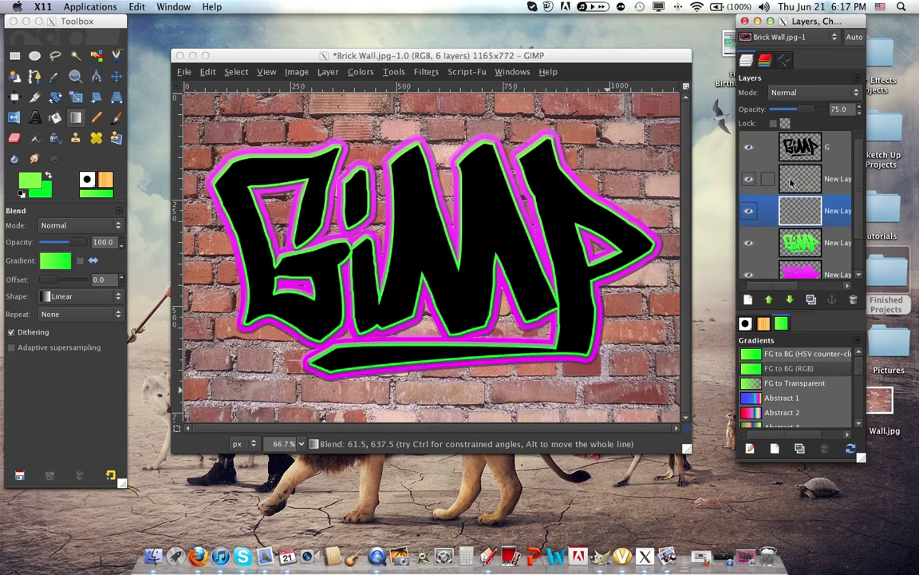
right_click(795, 157)
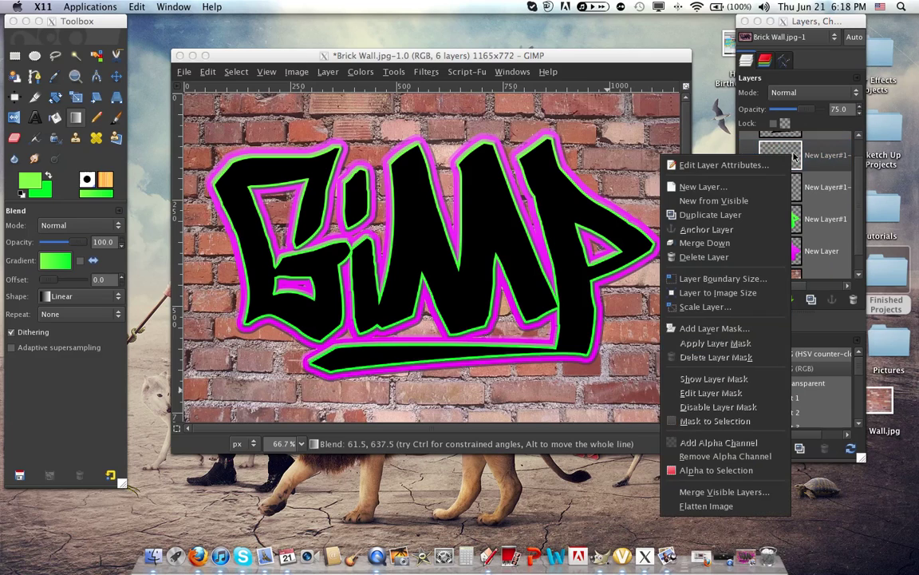
left_click(714, 243)
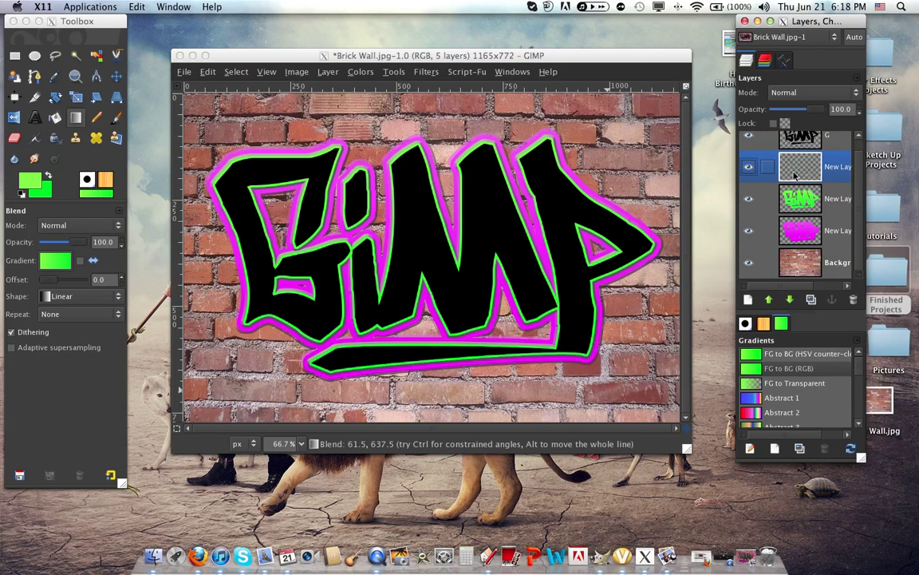
right_click(793, 172)
left_click(727, 261)
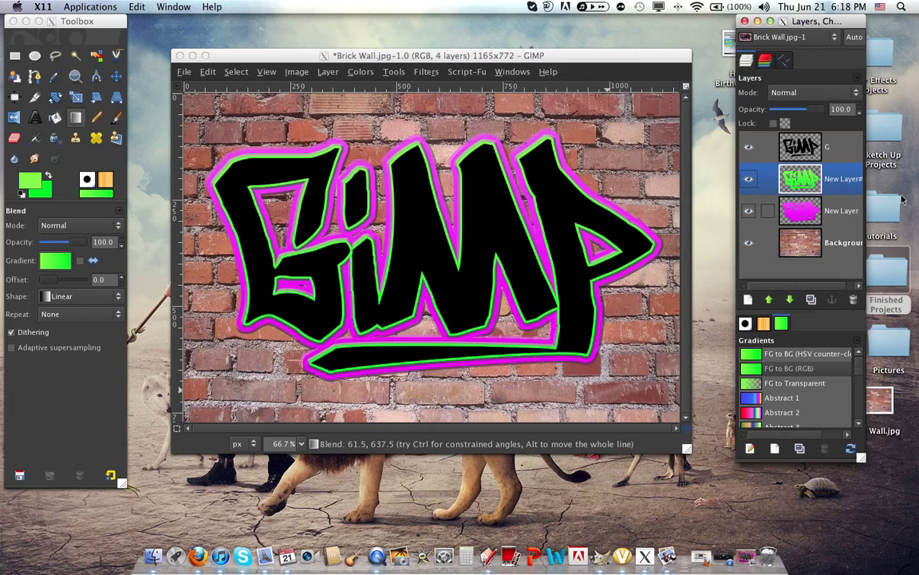
right_click(808, 183)
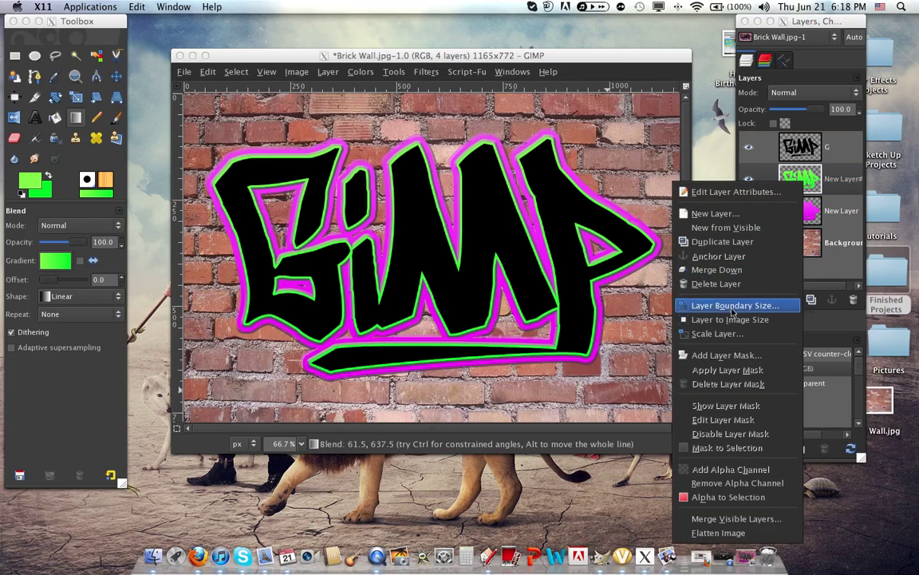
left_click(730, 267)
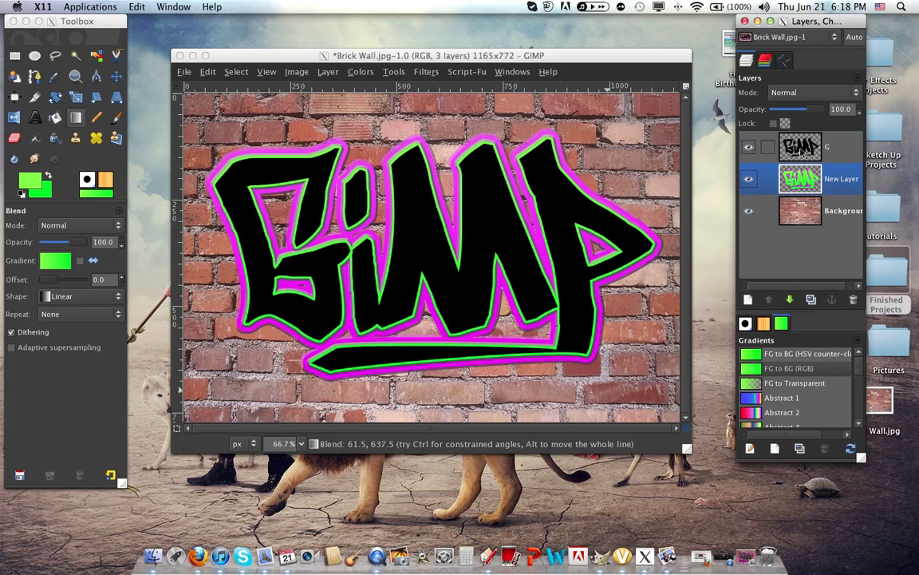
Select the black lettering from its layer's alpha and set the foreground colour to dark grey 444444
right_click(799, 151)
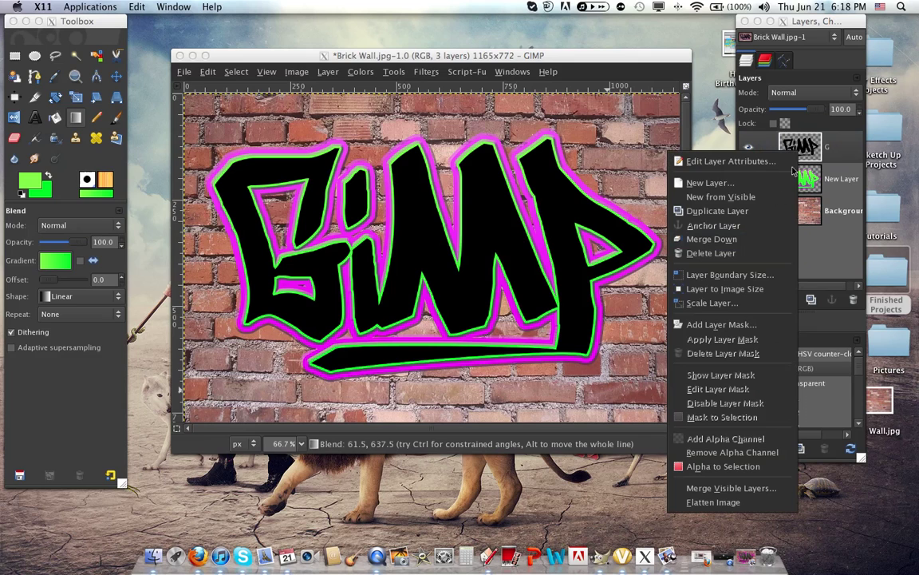
left_click(732, 467)
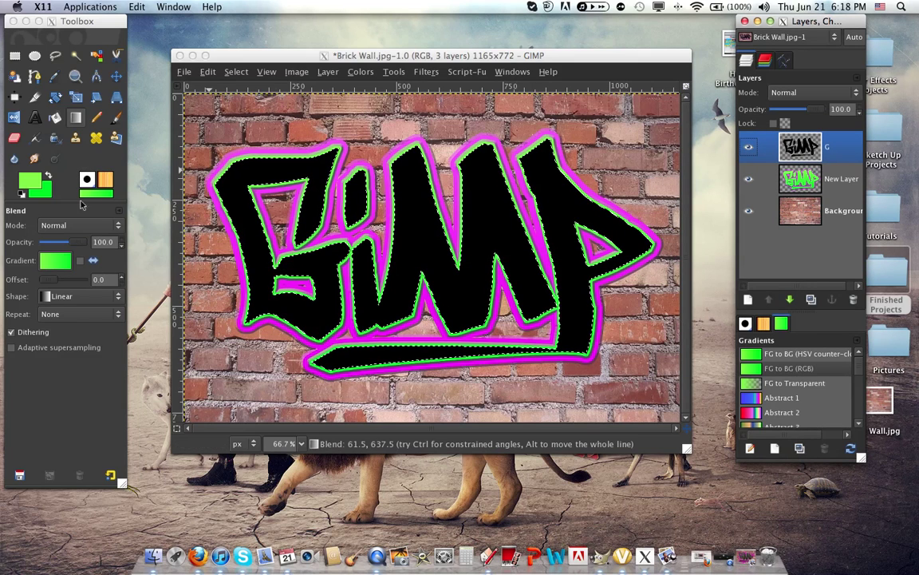
left_click(29, 182)
left_click(29, 182)
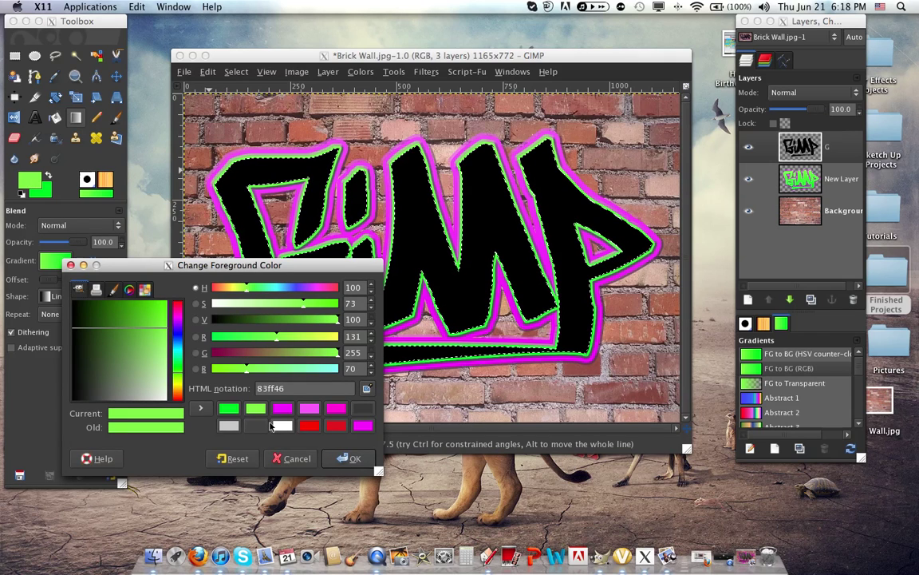
left_click(254, 427)
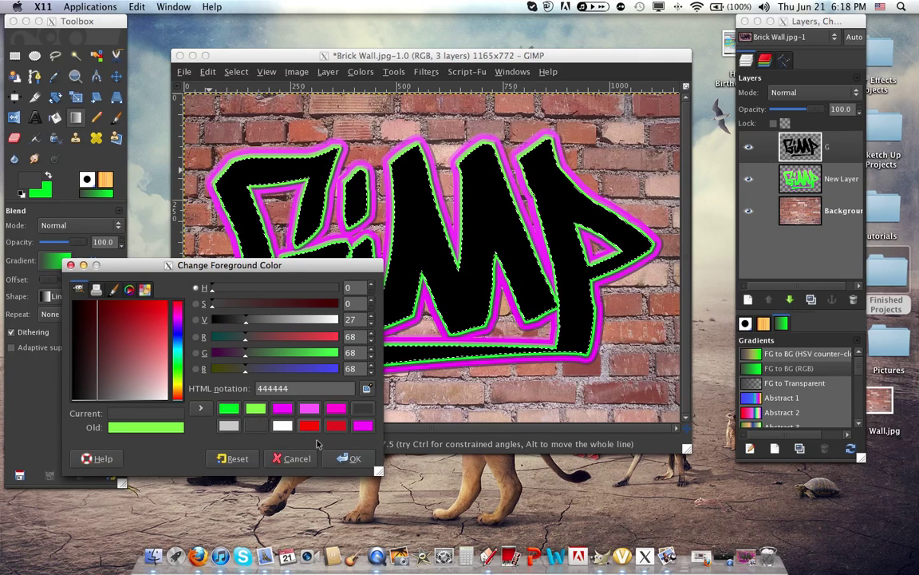
key("Return")
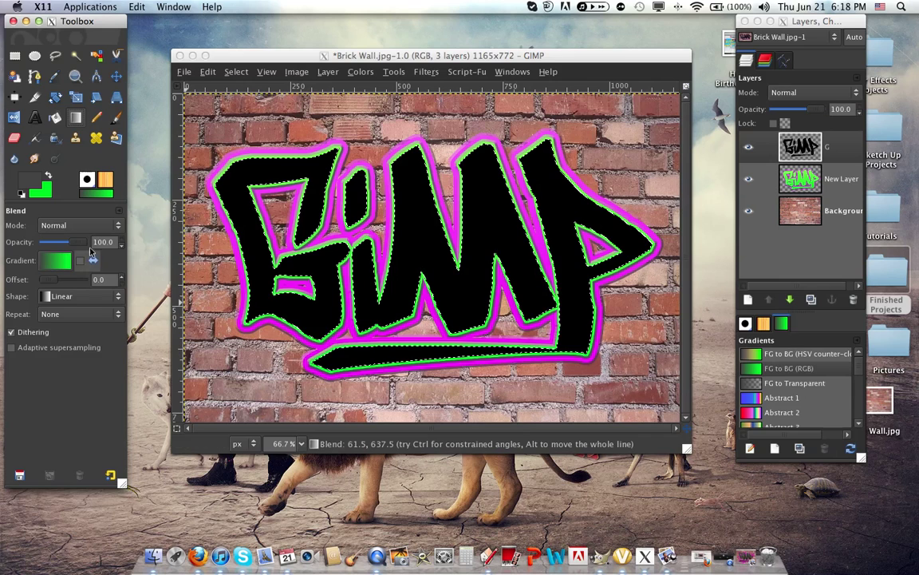
Set the background colour to darker grey 383838
left_click(43, 187)
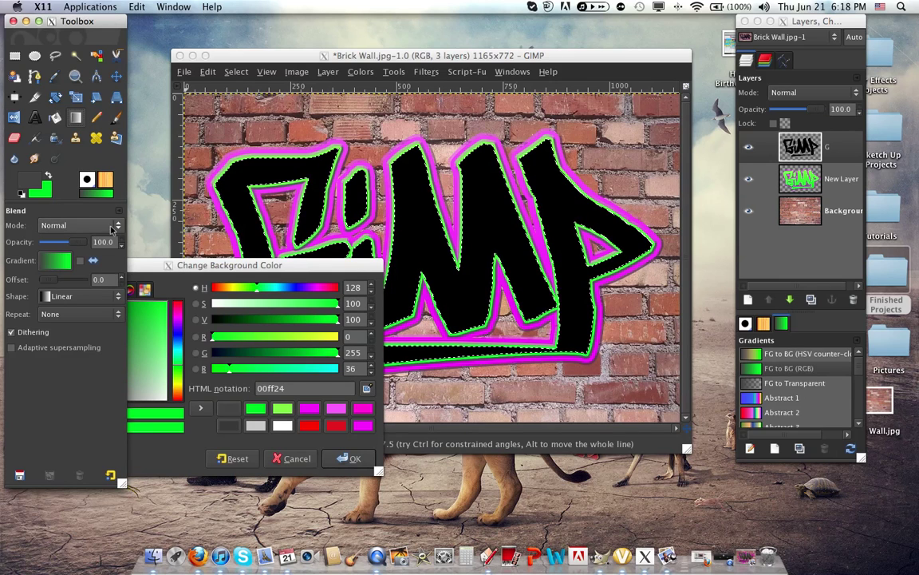
left_click(179, 269)
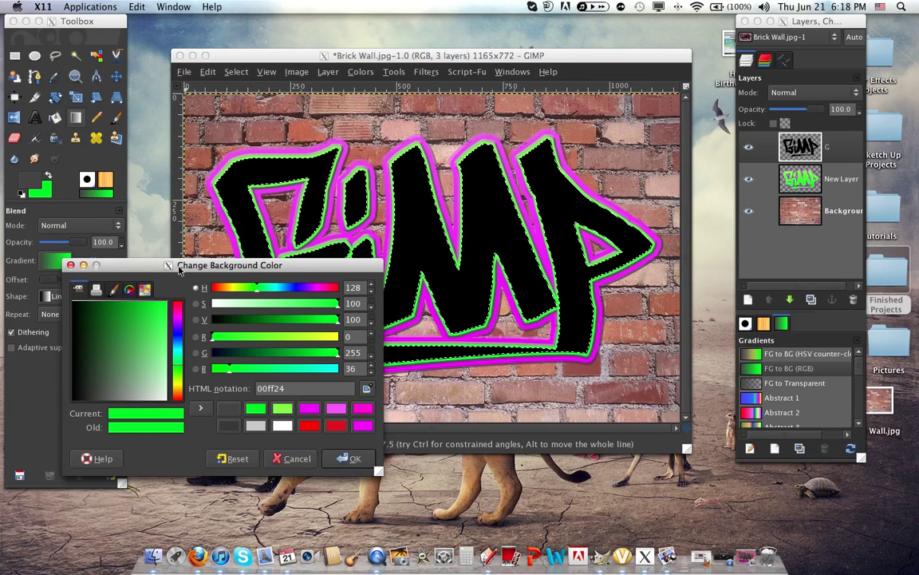
left_click(227, 428)
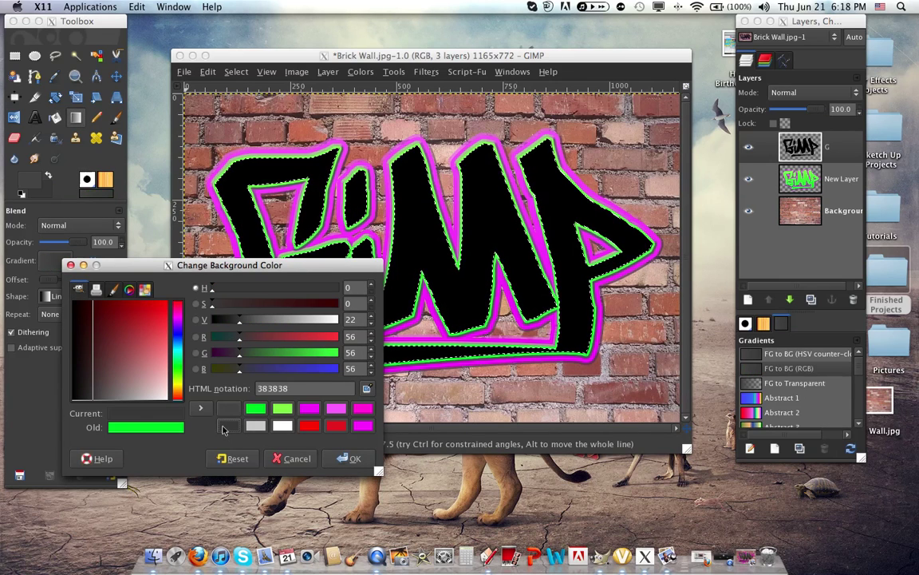
left_click(348, 458)
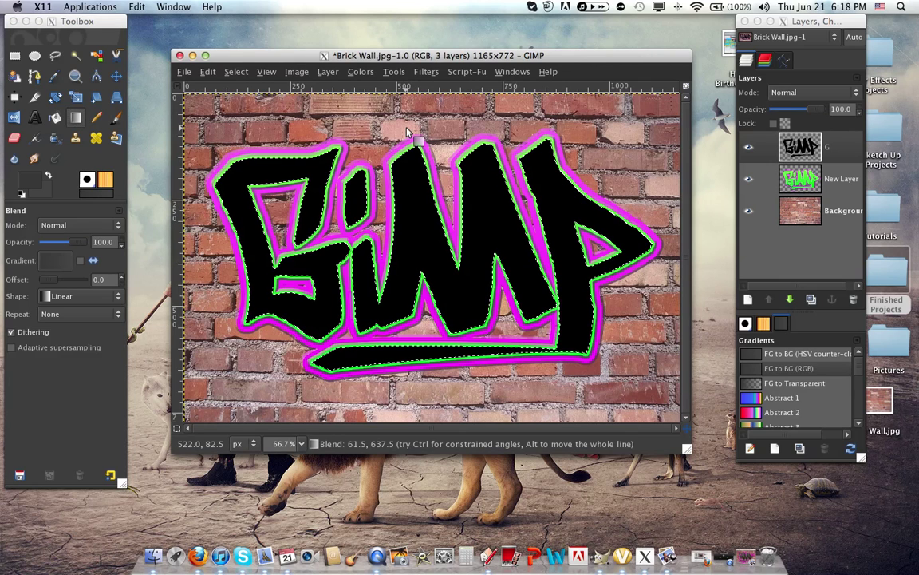
Try a near-vertical dark grey gradient in the lettering selection twice, undoing each attempt
left_click_drag(407, 127, 431, 386)
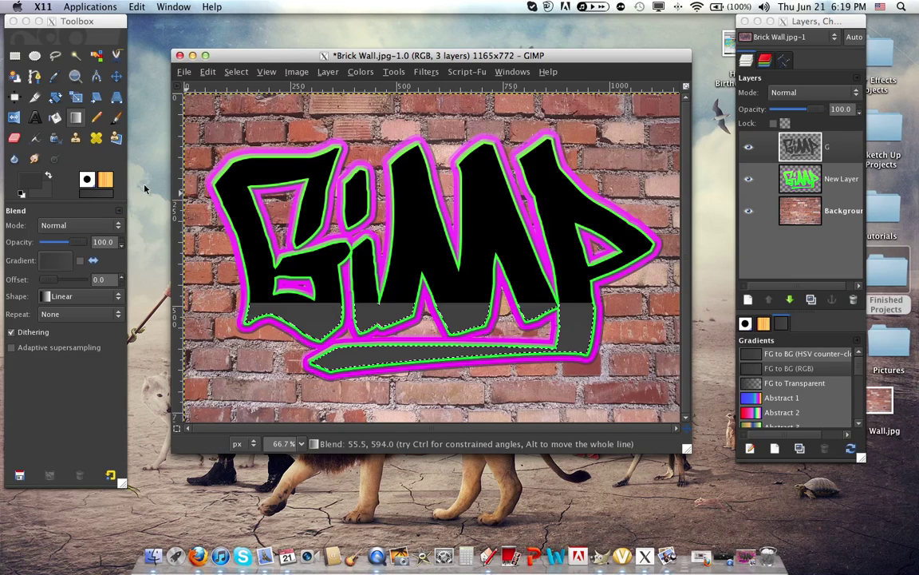
left_click(43, 160)
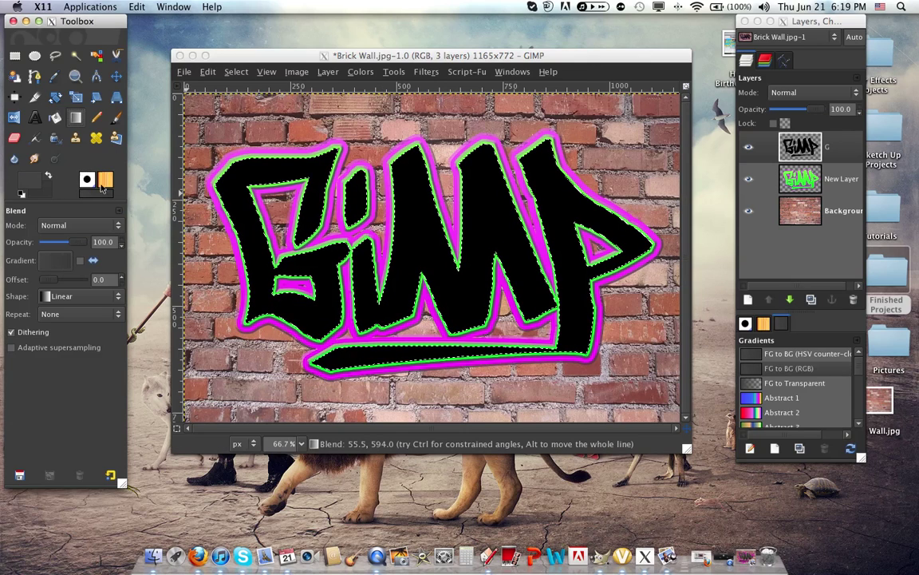
left_click(383, 146)
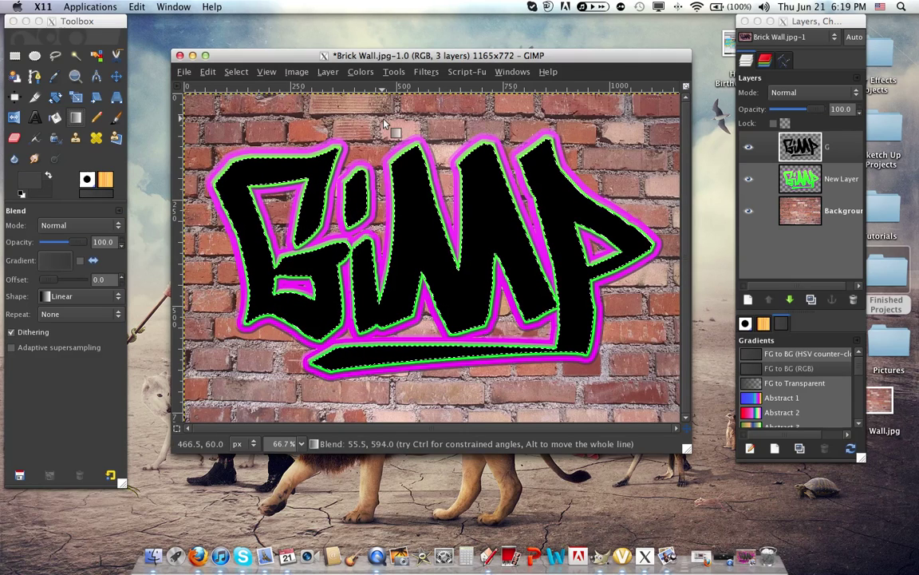
left_click_drag(383, 124, 396, 399)
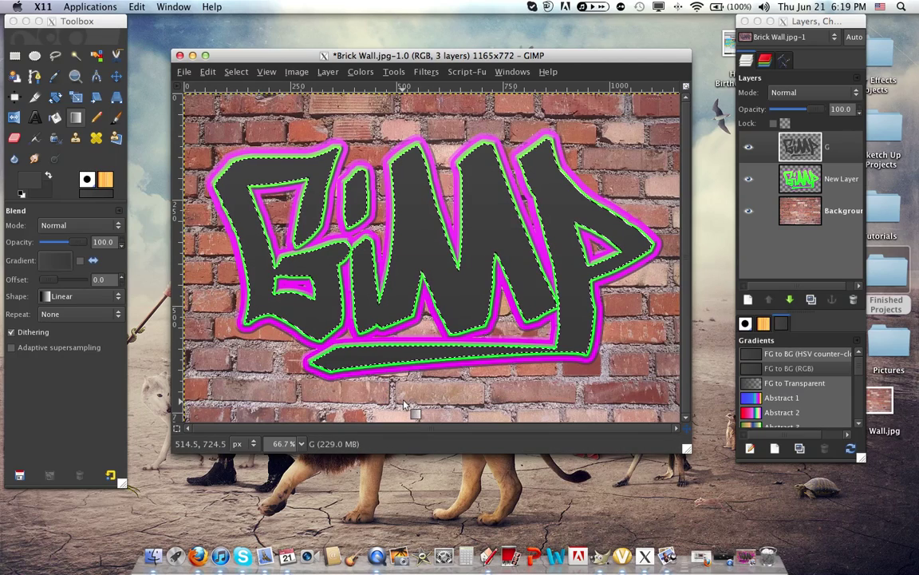
key("ctrl+comma")
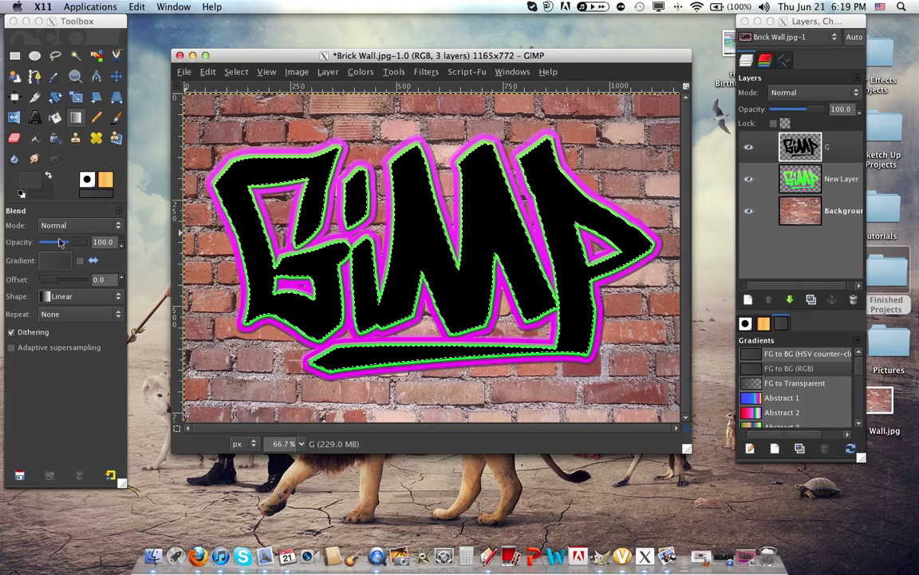
Set the background colour to light grey c9c9c9
left_click(30, 186)
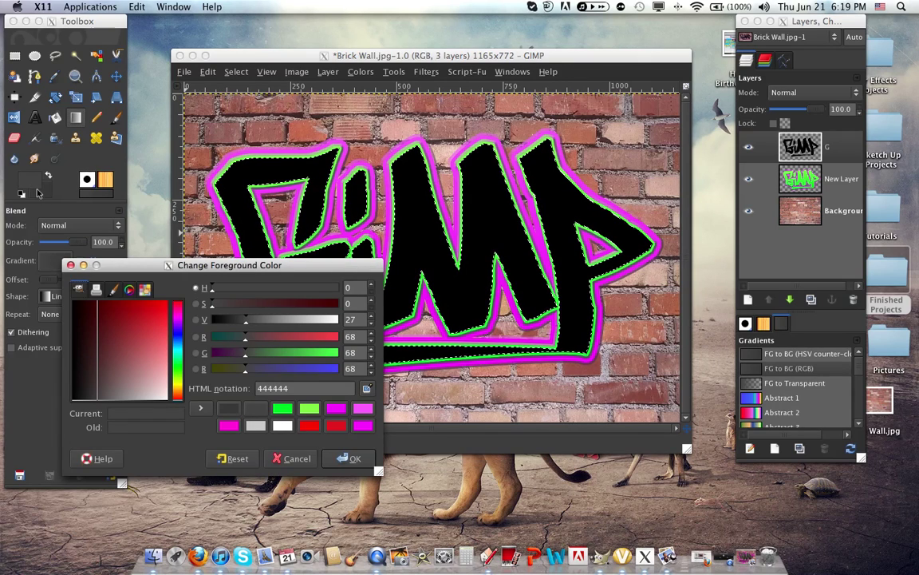
left_click(288, 457)
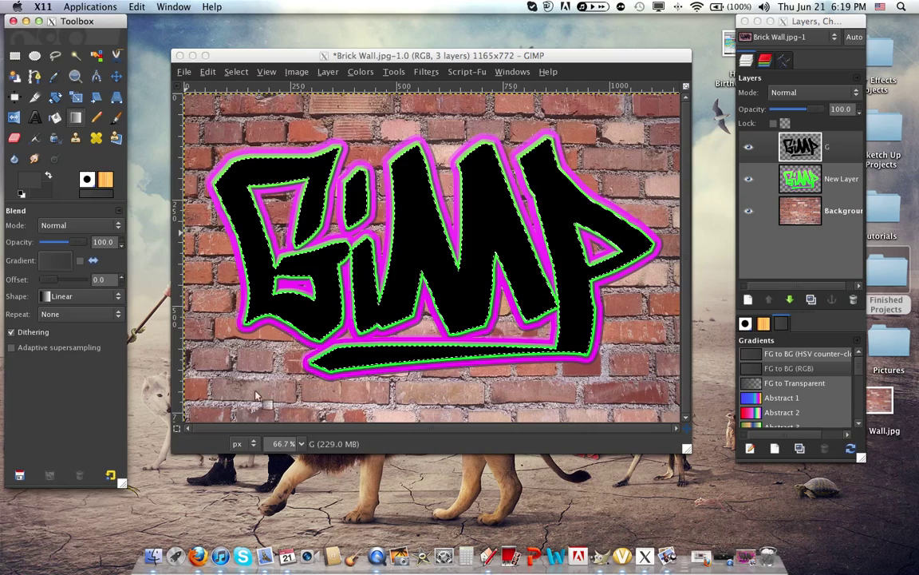
left_click(35, 190)
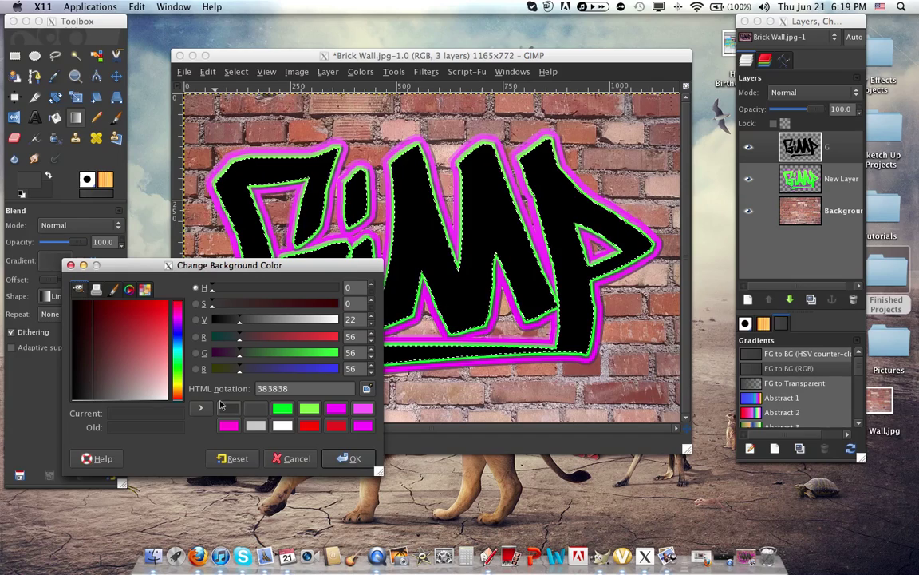
left_click_drag(289, 389, 240, 389)
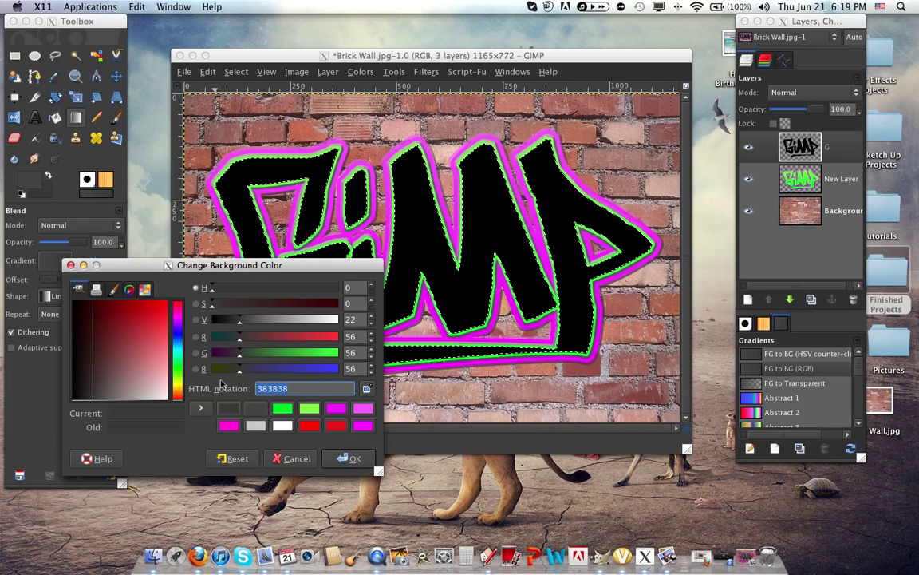
type("c9c")
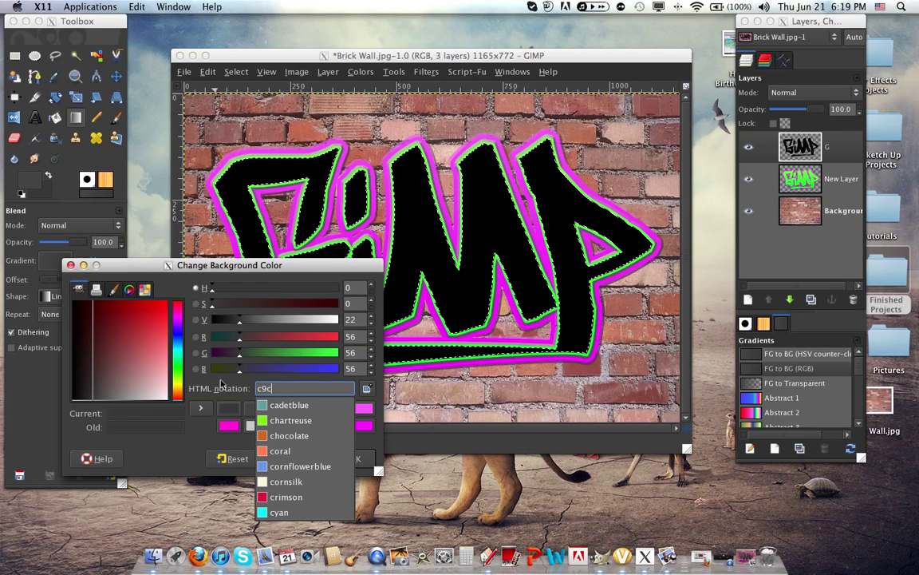
type("9c9")
key("Return")
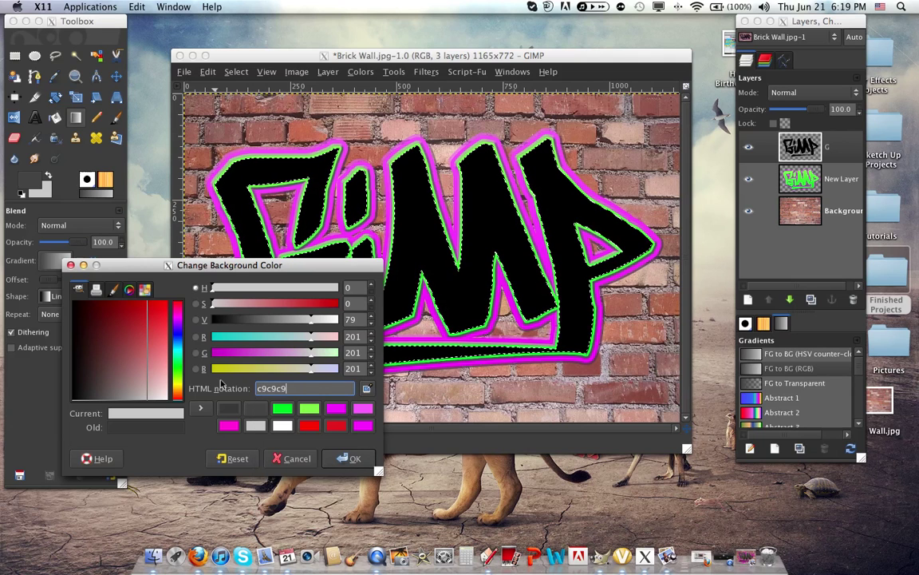
left_click(352, 458)
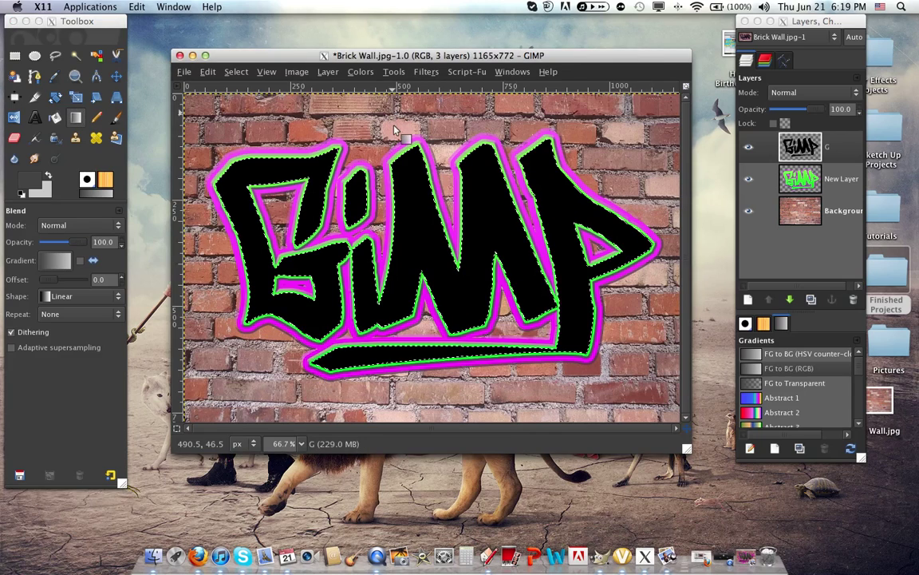
Try a near-vertical grey gradient across the lettering selection, clear the selected lettering, and undo both changes
left_click_drag(396, 119, 411, 368)
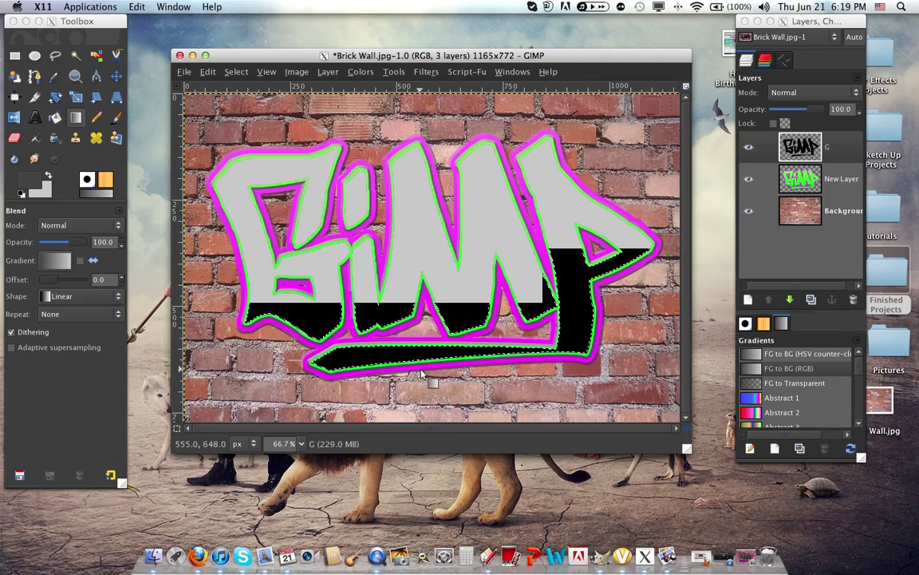
key("Delete")
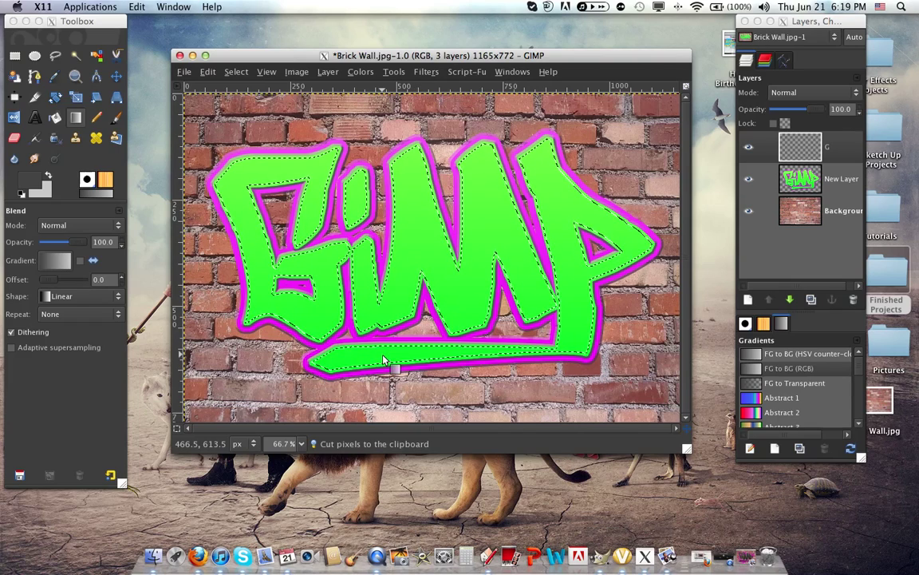
left_click(209, 72)
left_click(209, 89)
left_click(209, 72)
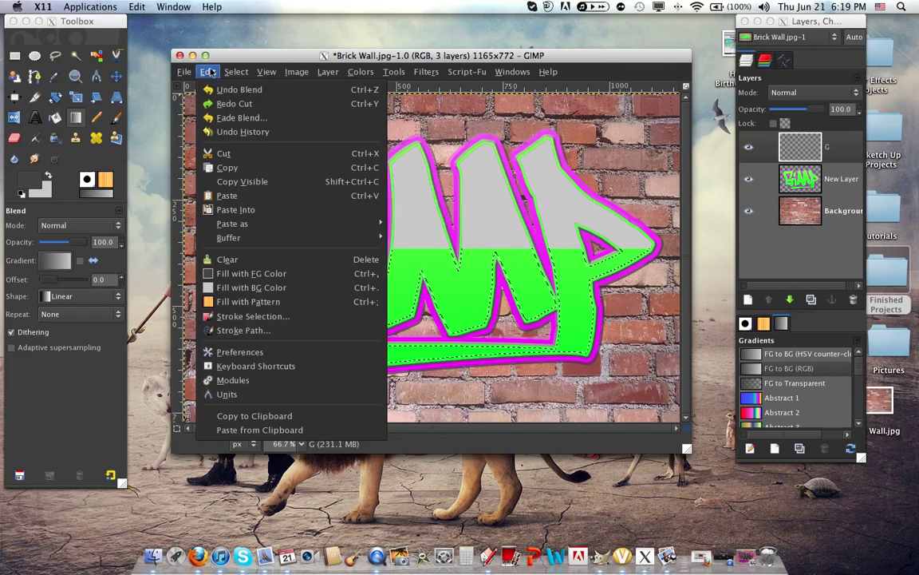
left_click(209, 89)
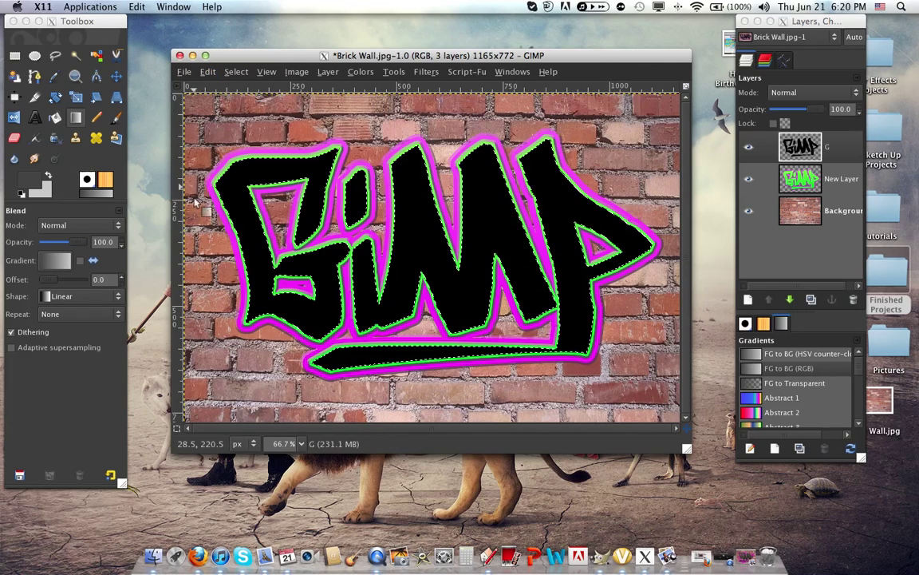
Fill the lettering with a near-vertical linear gradient about 640 px long, dark grey below the underline to light grey above the letters, and deselect
left_click_drag(391, 371, 391, 271)
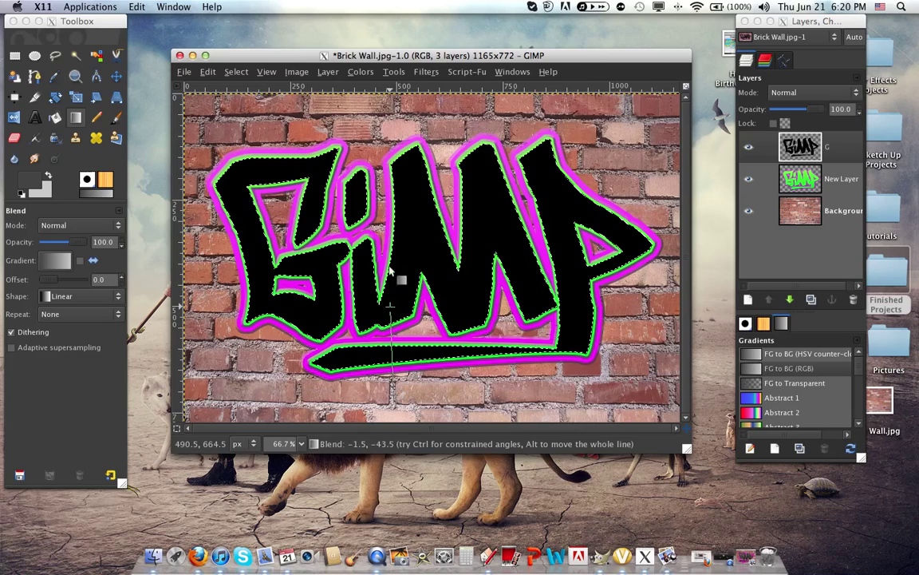
left_click_drag(391, 160, 403, 124)
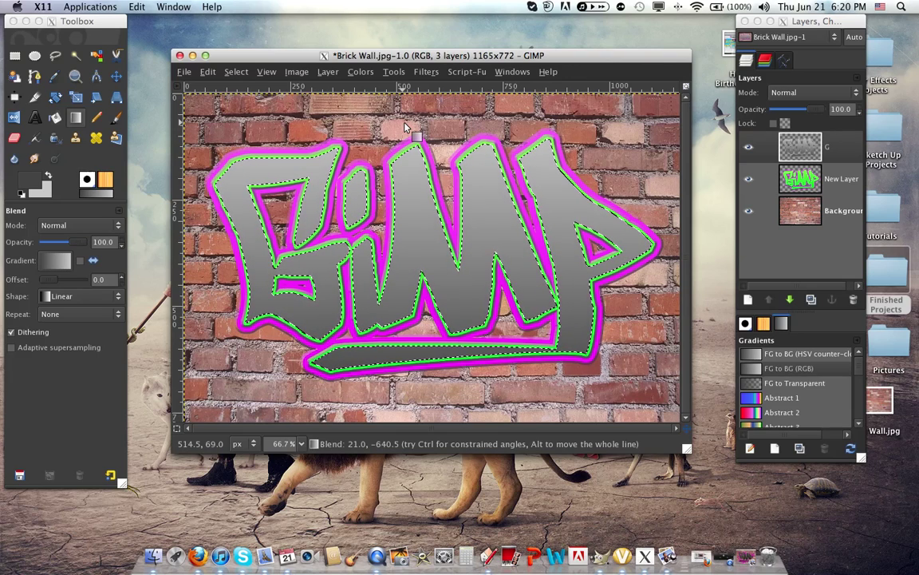
key("shift+ctrl+a")
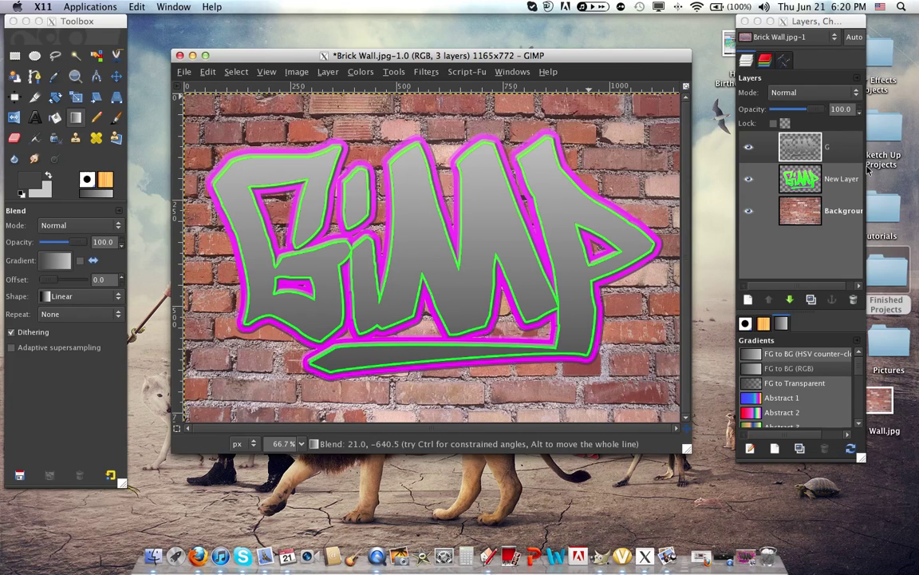
Apply a Bump Map to the lettering layer G using the Background brick layer as the map, with linear type and depth 3
left_click(749, 209)
left_click(802, 148)
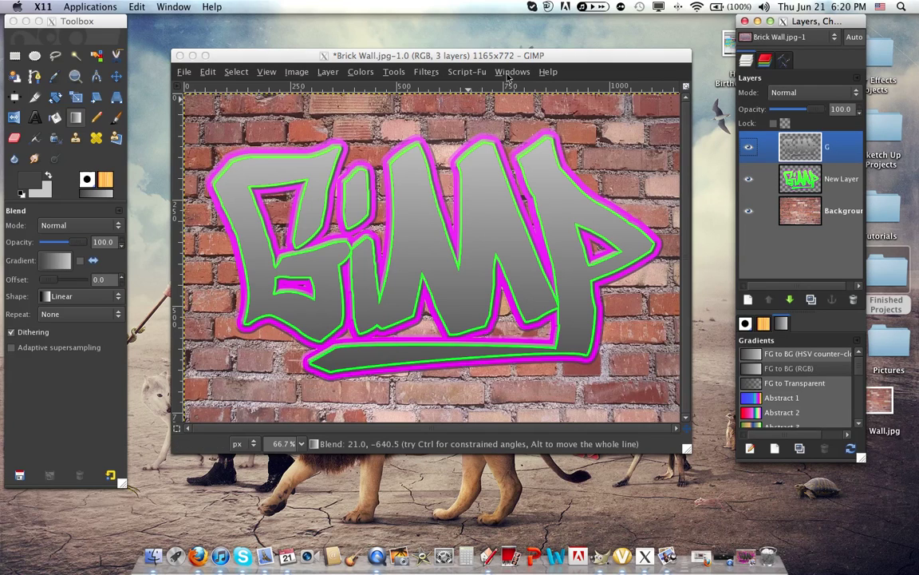
left_click(427, 72)
left_click(427, 72)
mouse_move(513, 322)
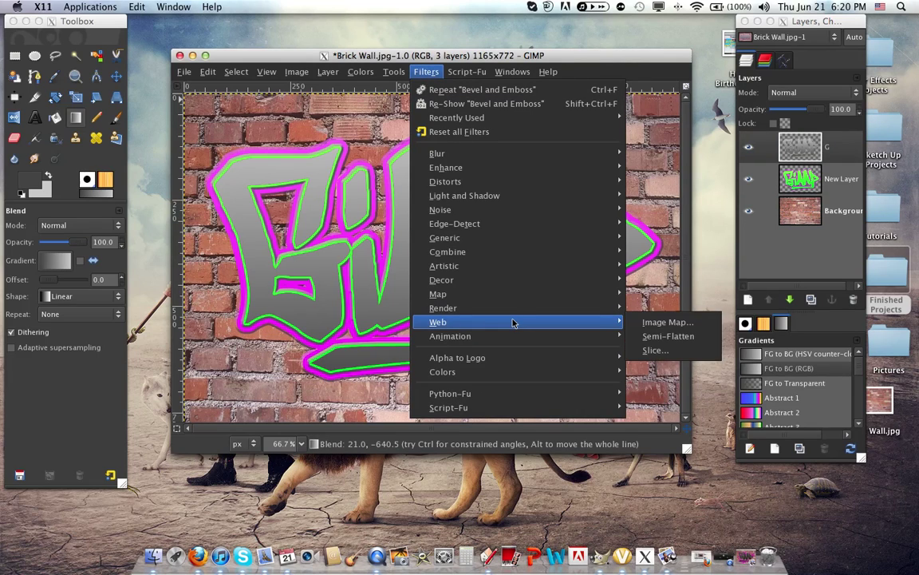
mouse_move(520, 295)
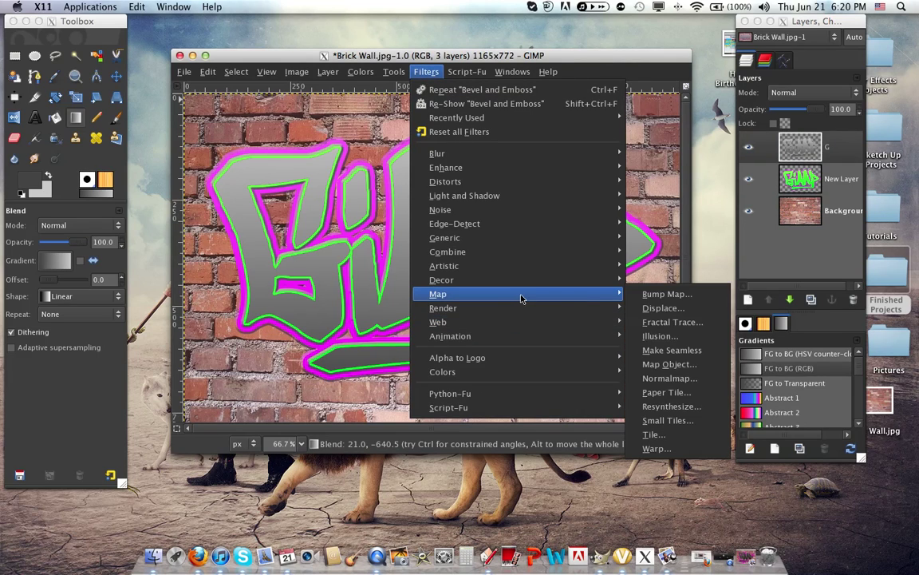
left_click(664, 294)
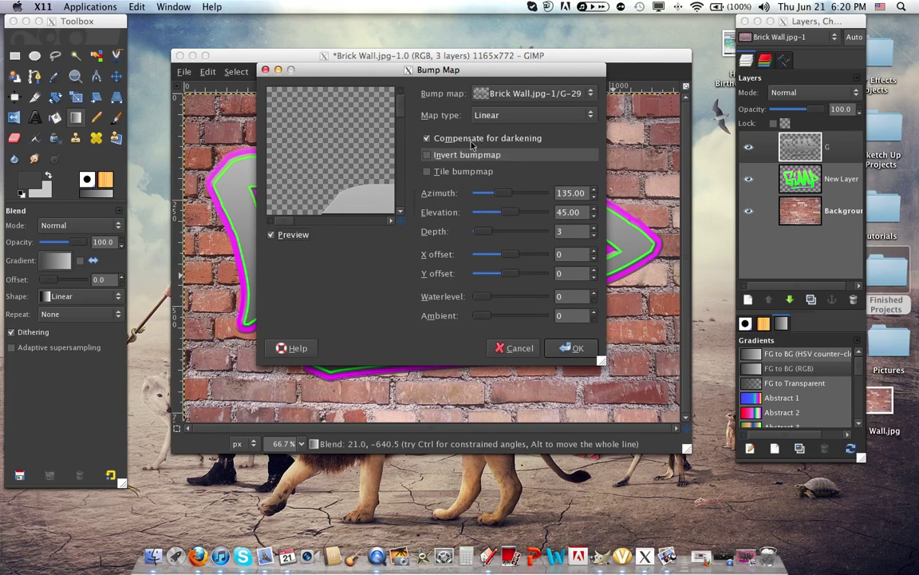
left_click(512, 96)
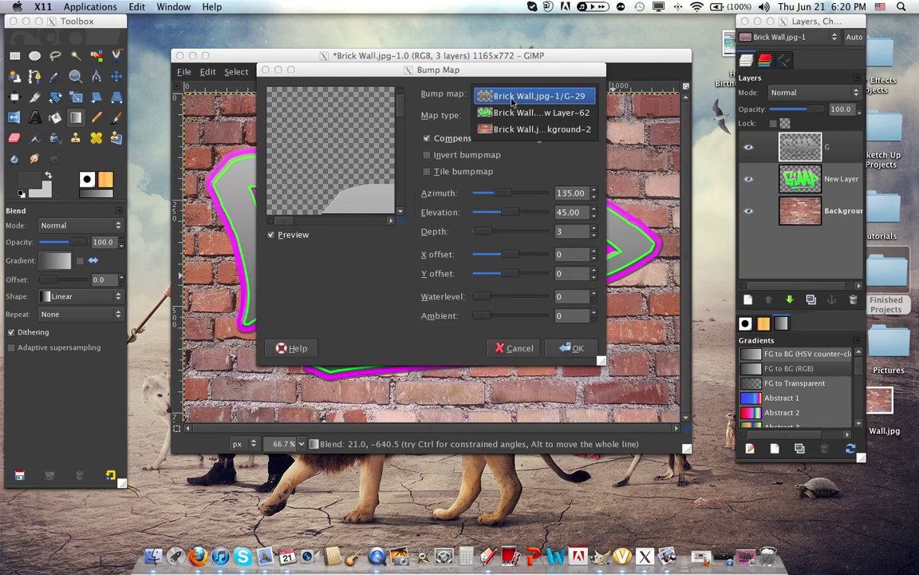
left_click(540, 129)
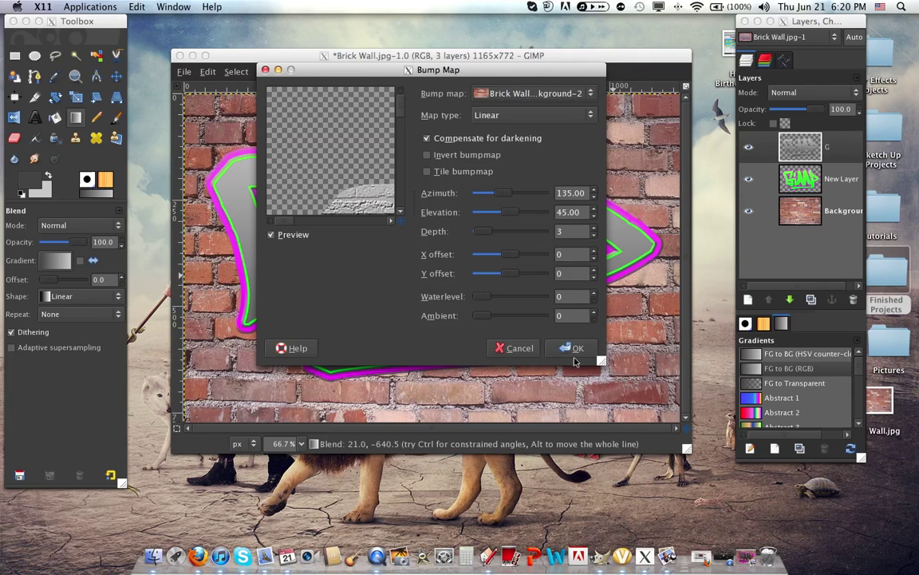
left_click(574, 357)
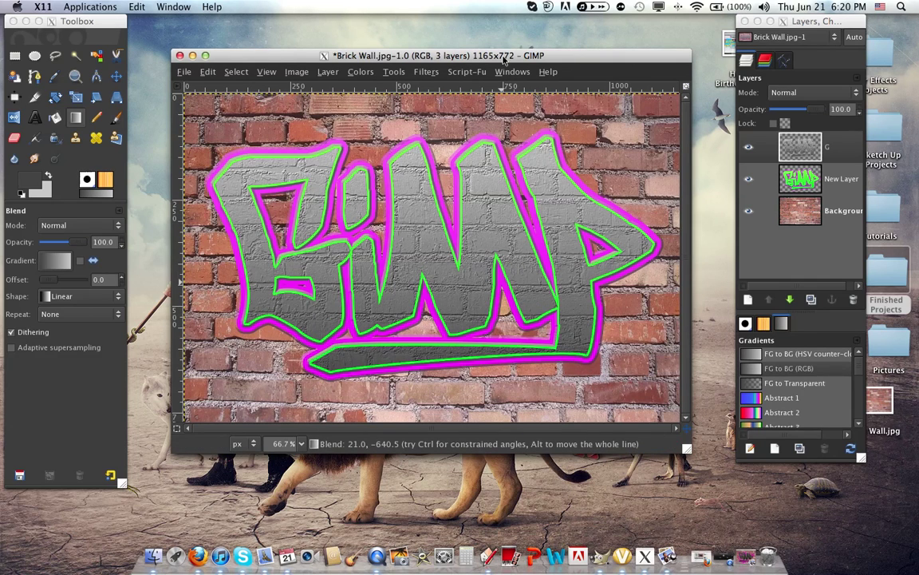
Apply the same brick Bump Map to the lettering layer two more times to deepen the texture
left_click(482, 73)
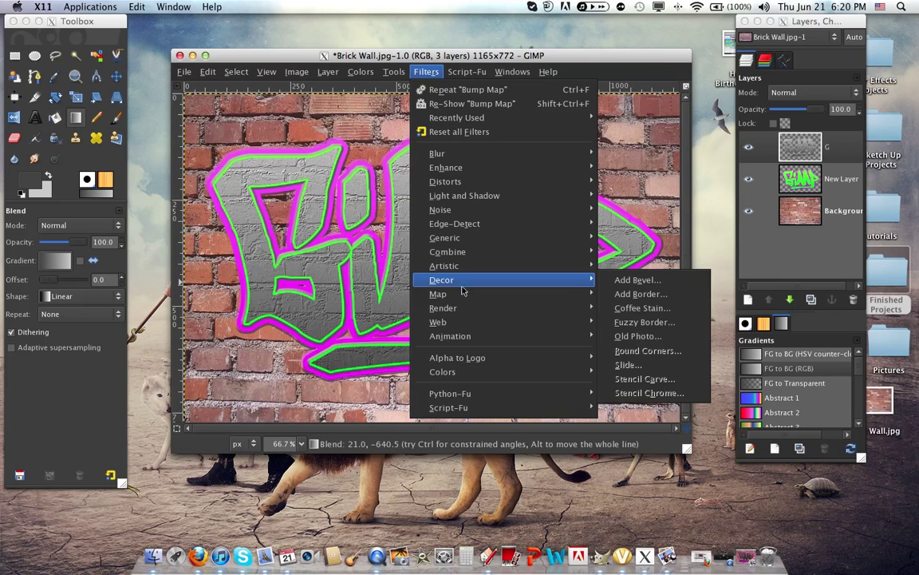
mouse_move(543, 296)
left_click(643, 293)
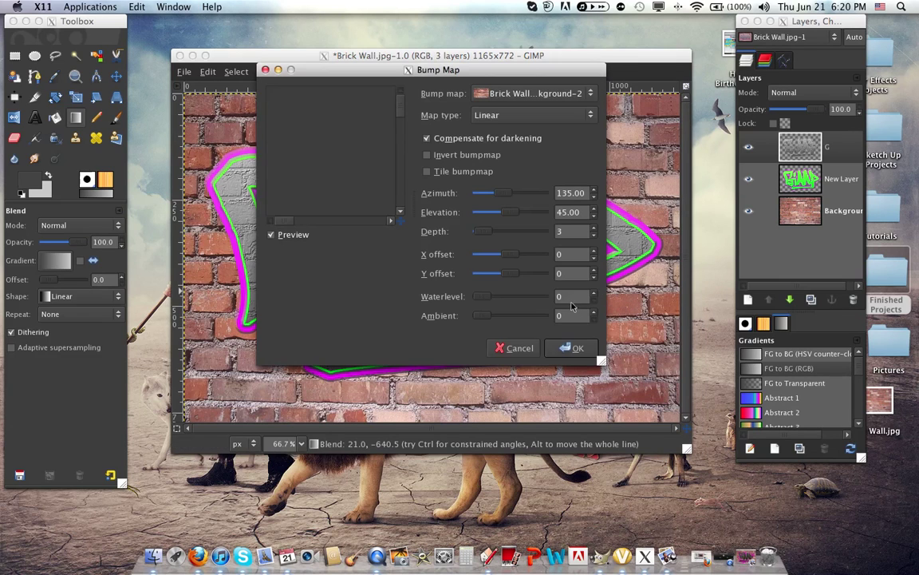
left_click(573, 348)
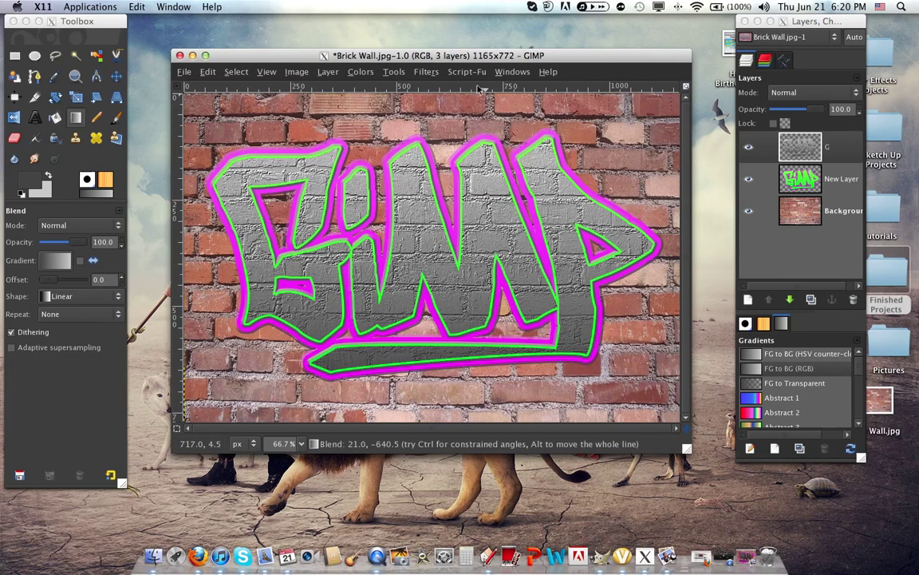
left_click(426, 72)
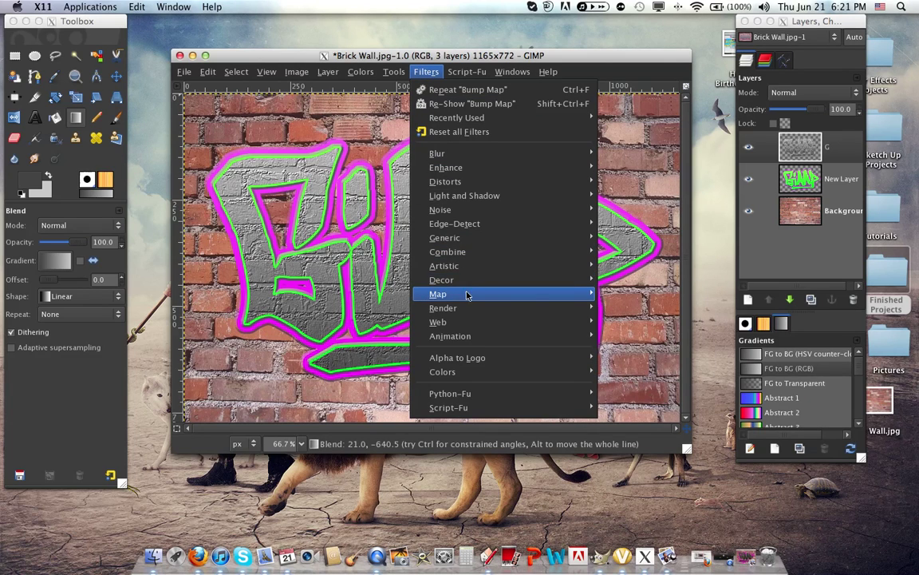
mouse_move(467, 294)
left_click(639, 294)
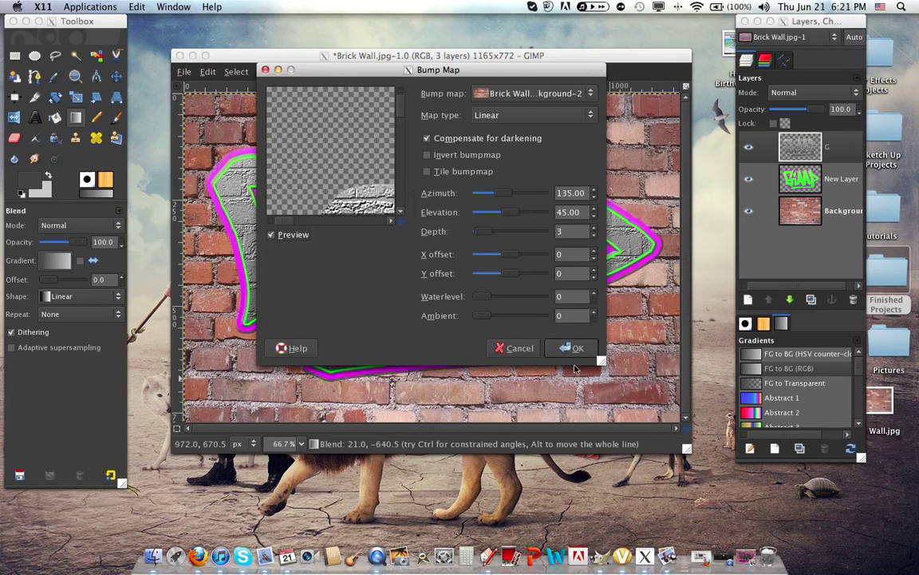
left_click(573, 348)
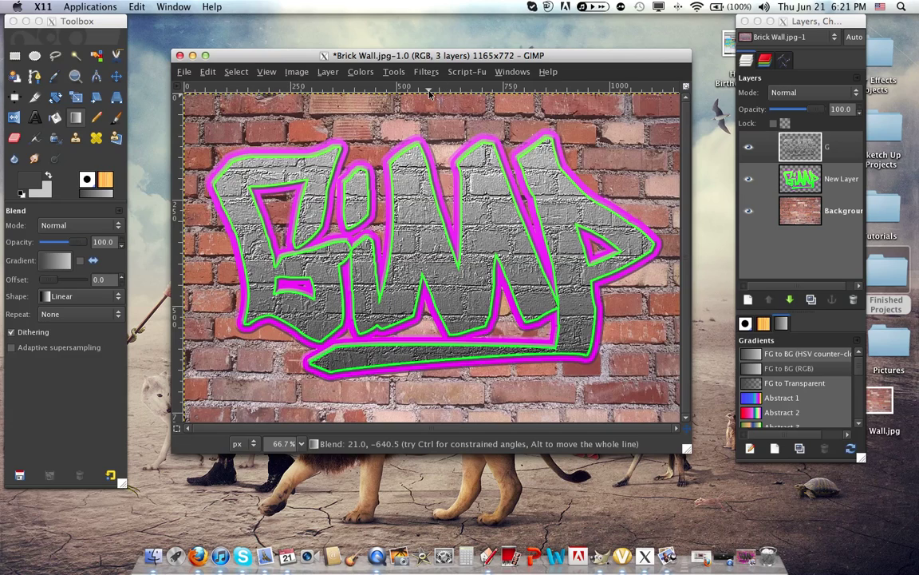
Darken the lettering layer with Brightness-Contrast, using brightness -127 and contrast 13
left_click(236, 71)
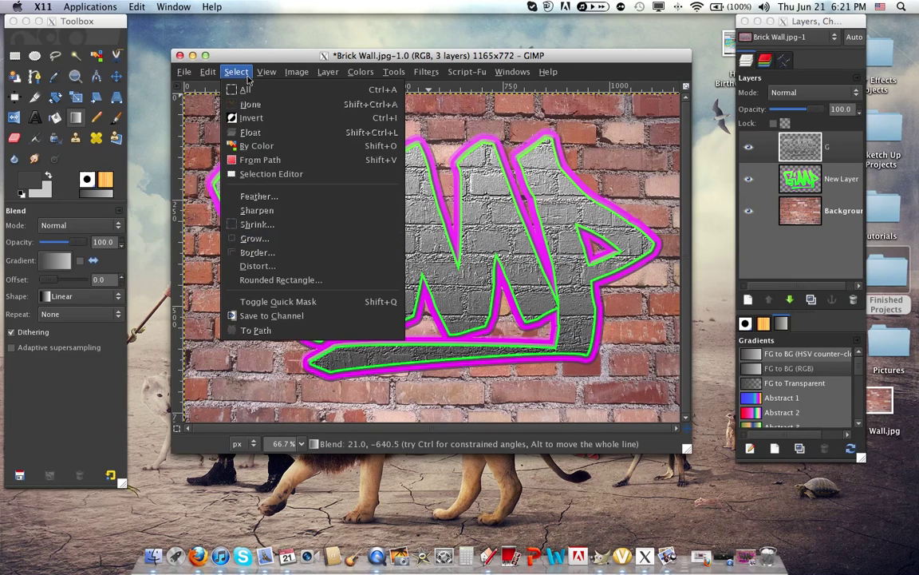
left_click(236, 72)
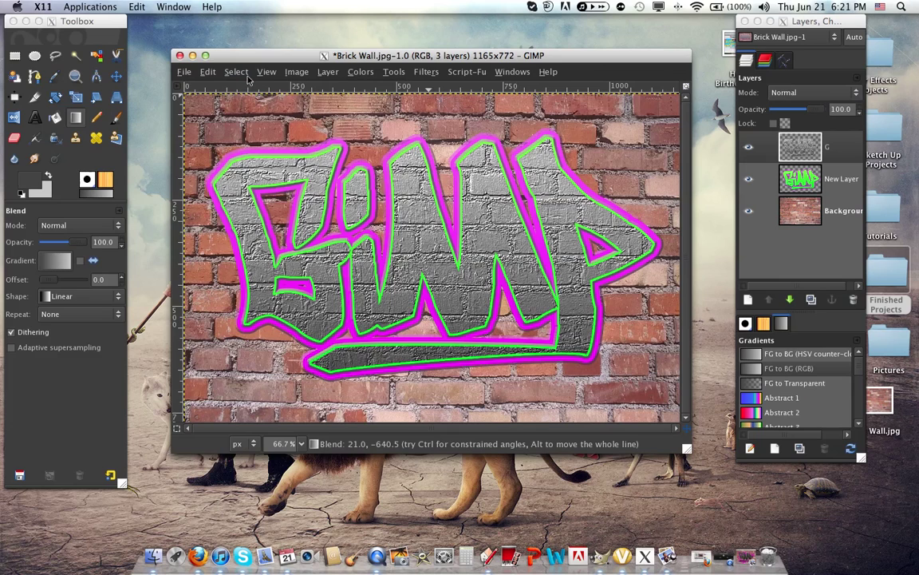
left_click(355, 72)
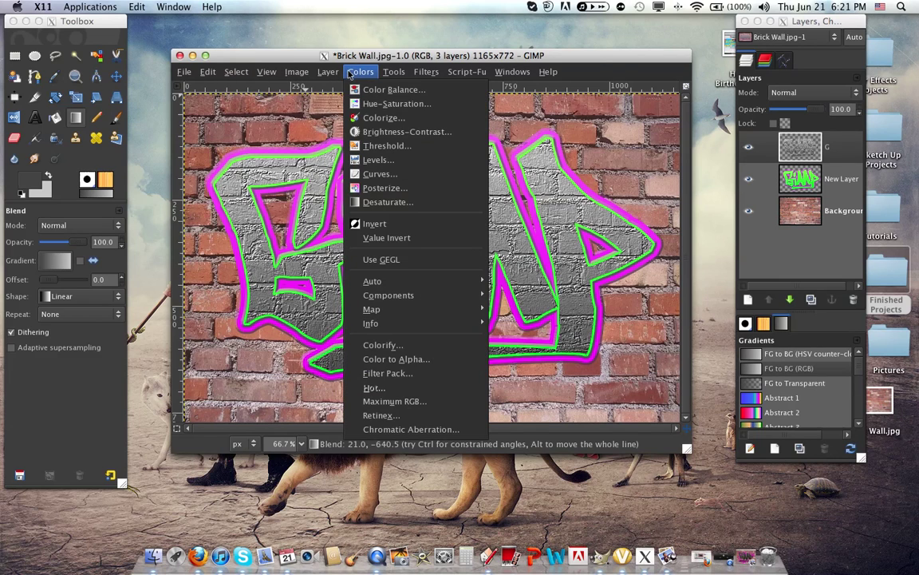
left_click(380, 132)
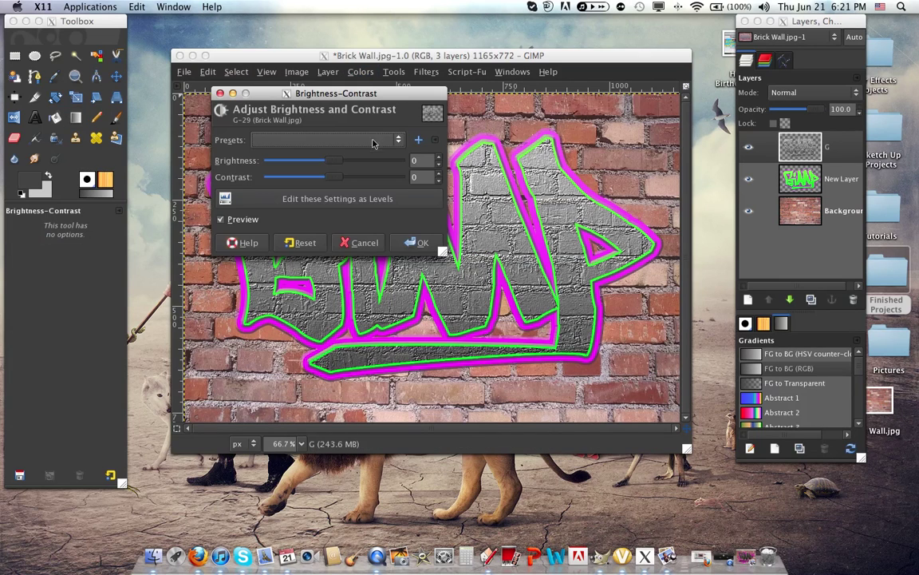
left_click_drag(346, 165, 280, 174)
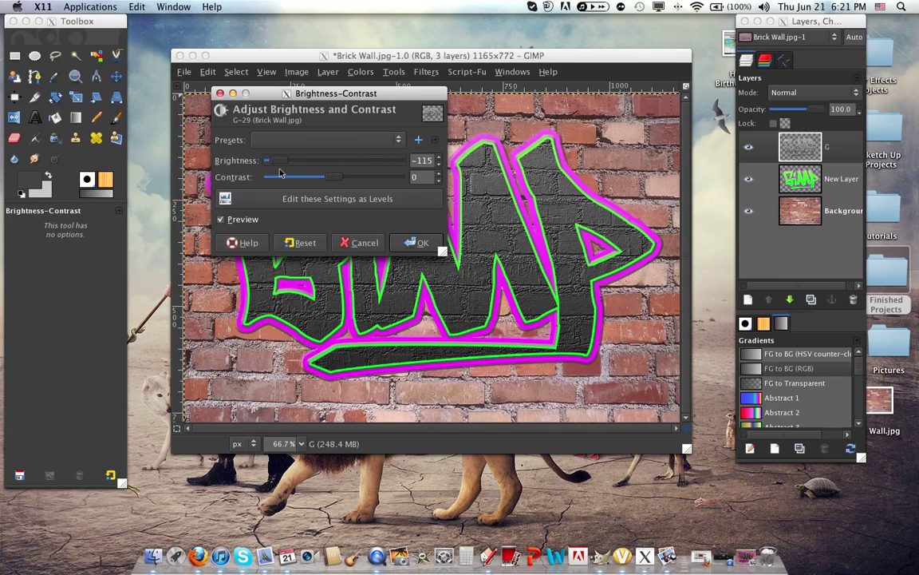
left_click_drag(281, 165, 274, 162)
left_click_drag(336, 178, 343, 178)
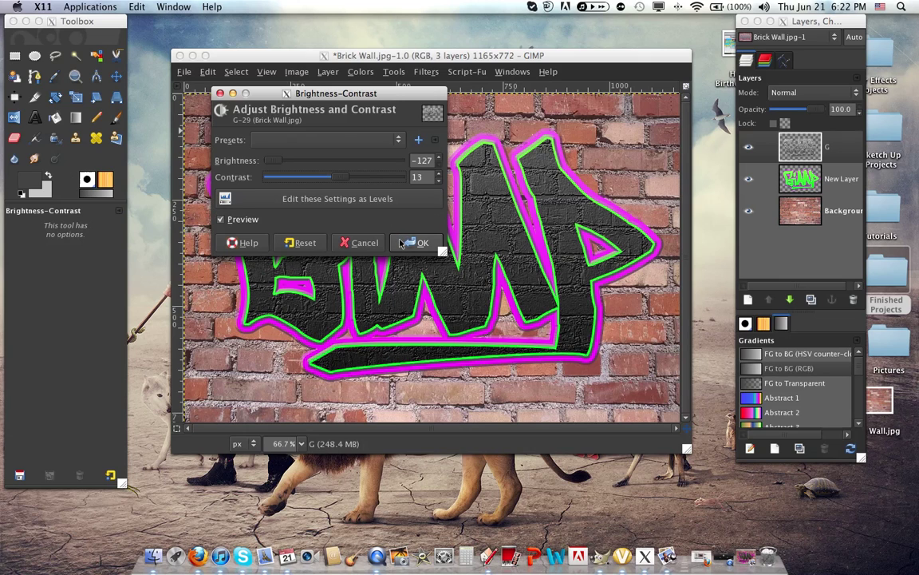
left_click(401, 242)
Darken the lettering layer G further with Brightness-Contrast, setting brightness to -65 and leaving contrast at 0
left_click(348, 74)
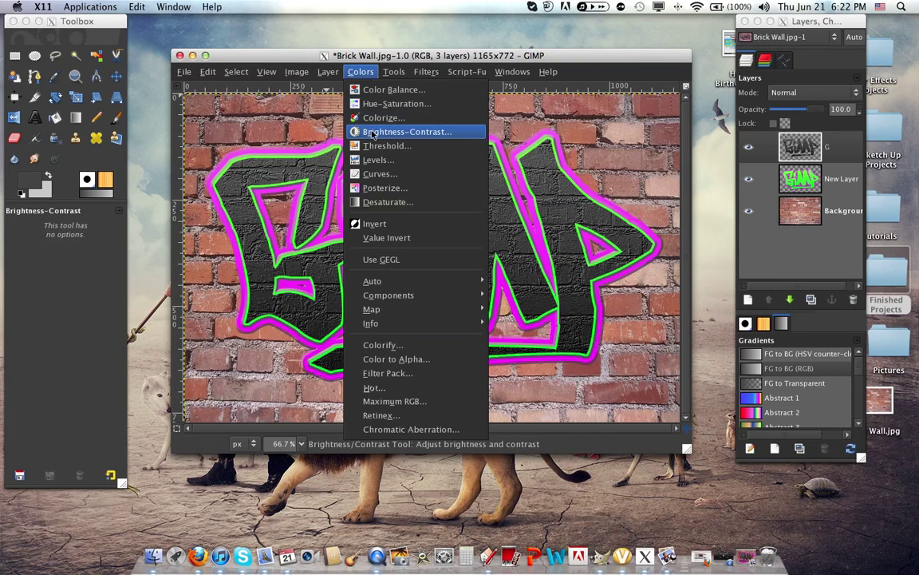
left_click(371, 132)
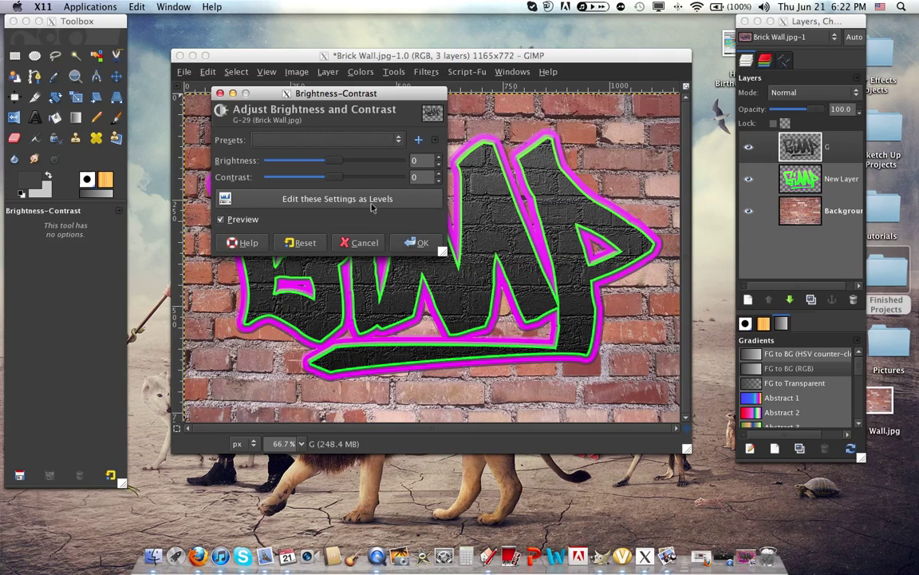
left_click_drag(339, 168, 306, 166)
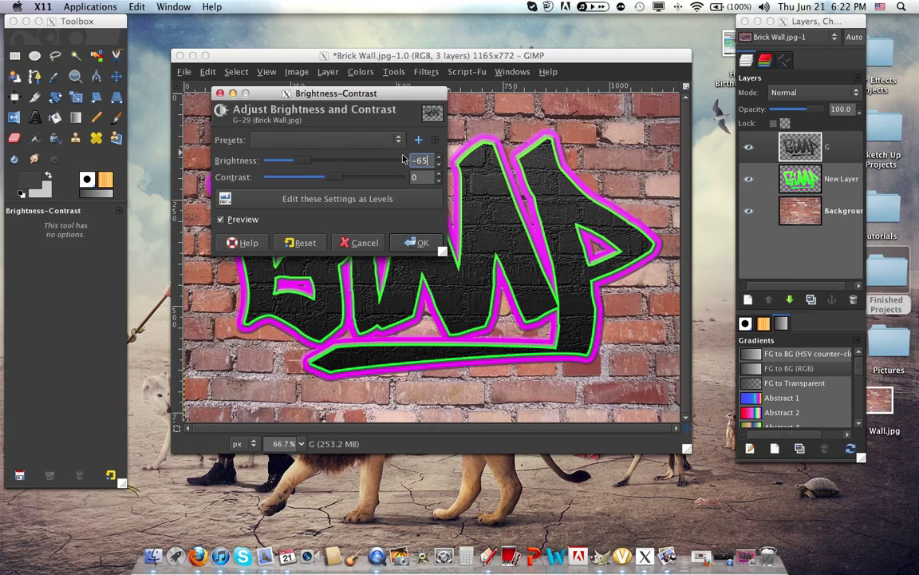
left_click(419, 242)
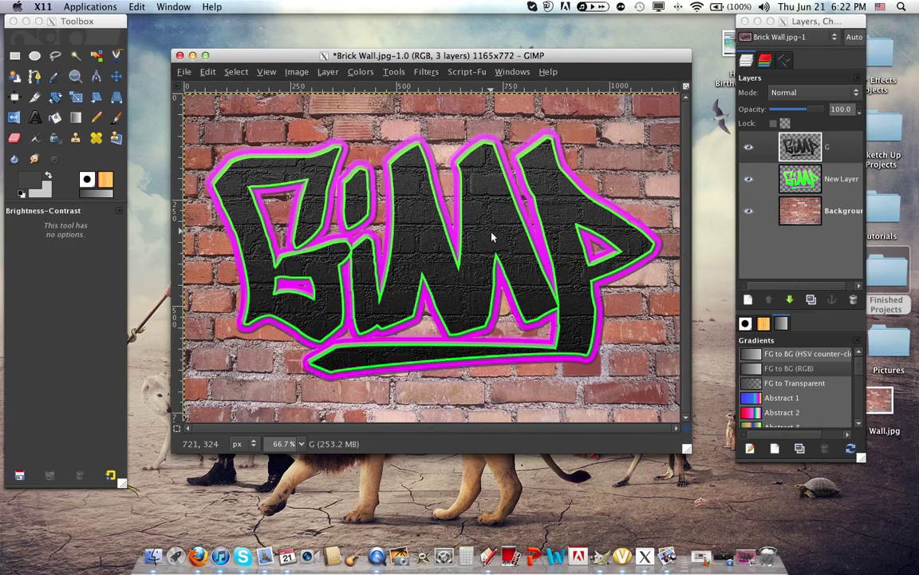
Apply a Bump Map to the outline layer New Layer using the Background brick layer, linear type and depth 3
left_click(801, 184)
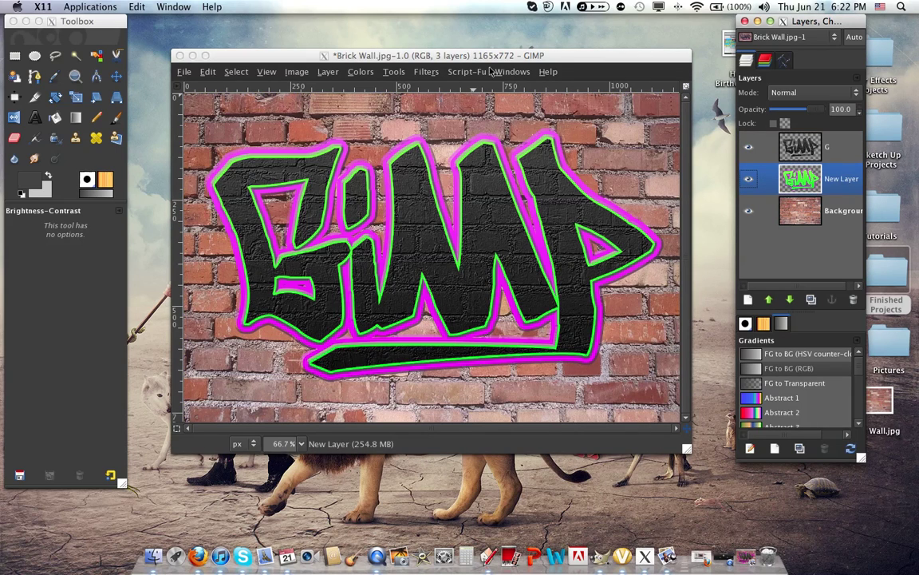
left_click(423, 74)
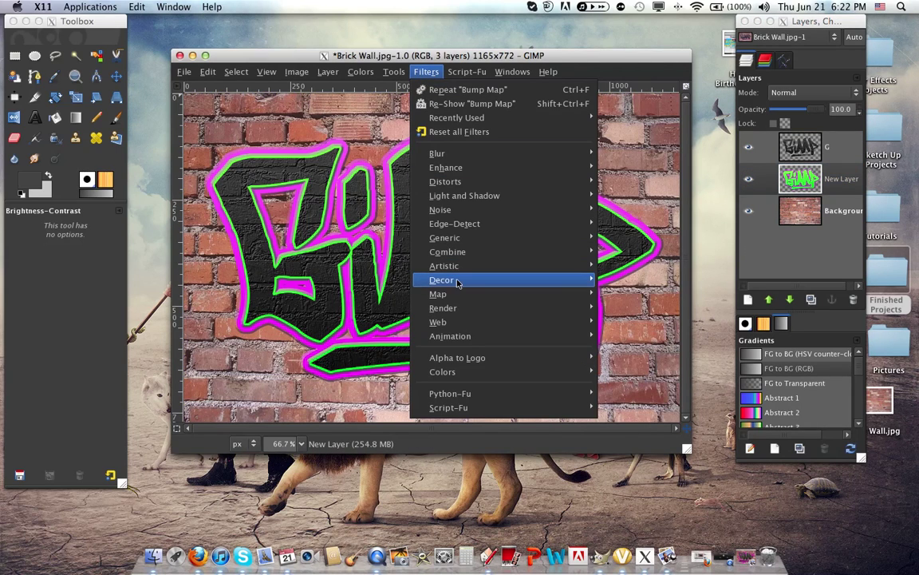
mouse_move(519, 295)
left_click(635, 295)
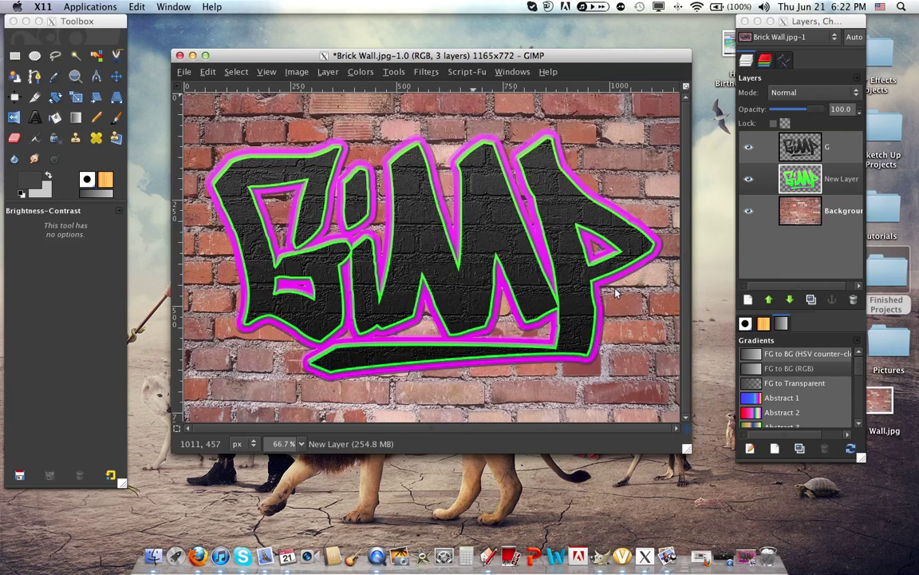
left_click(575, 348)
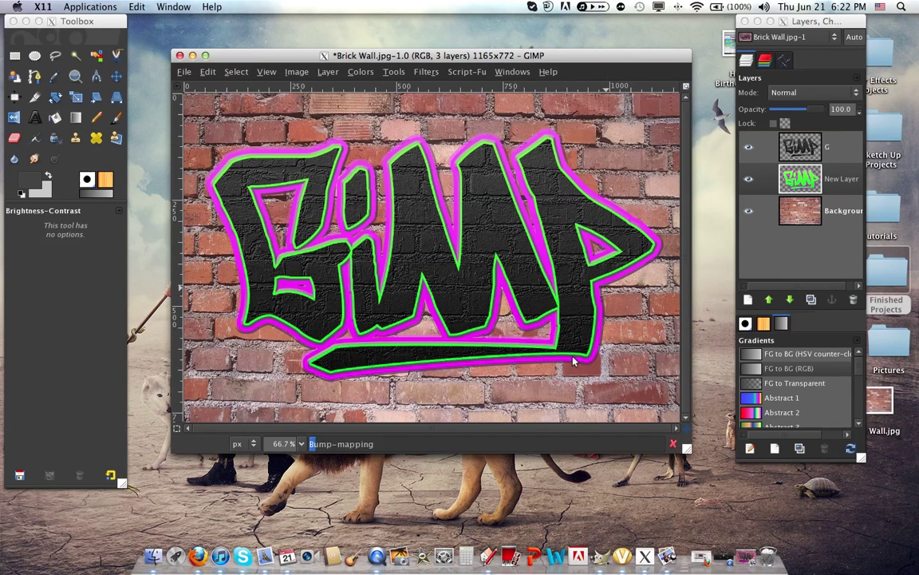
Apply the same brick Bump Map to the outline layer two more times to deepen its texture
left_click(430, 73)
mouse_move(527, 294)
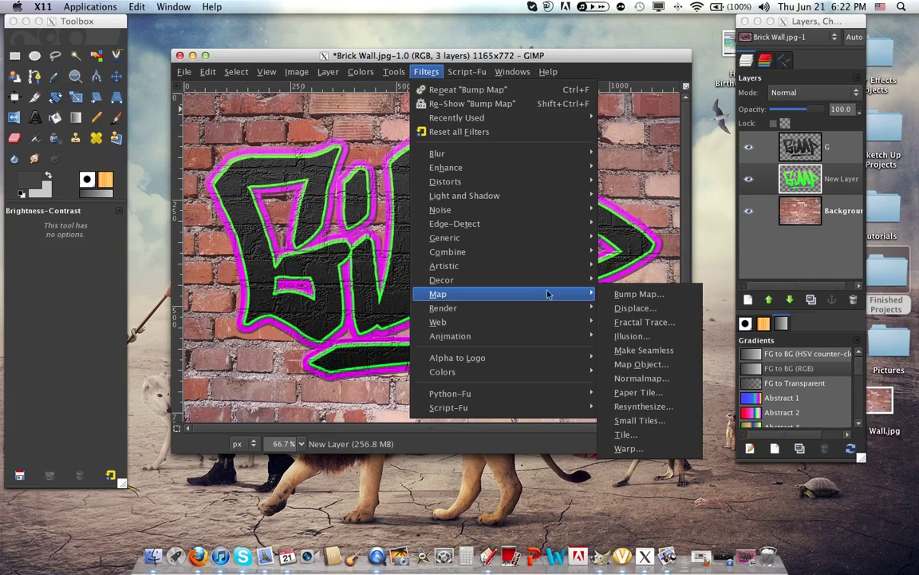
left_click(650, 293)
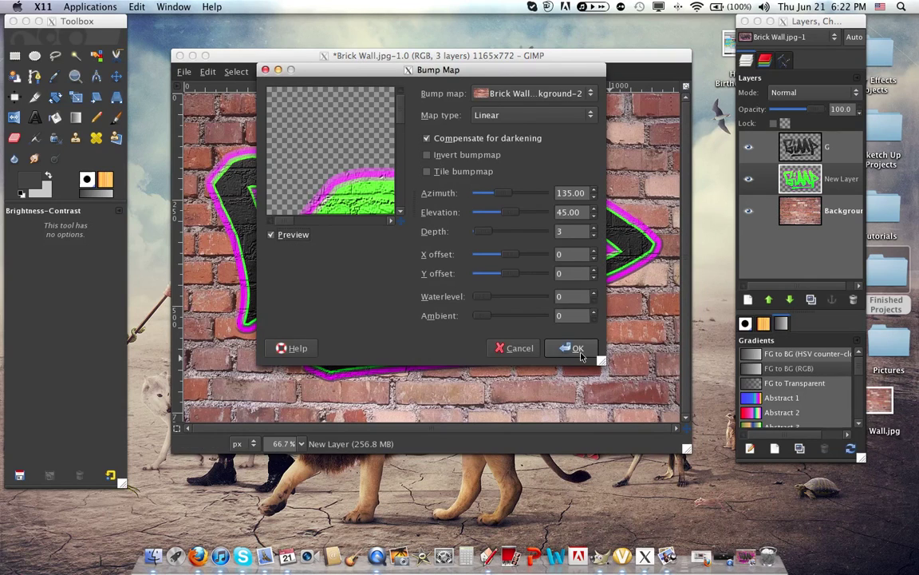
left_click(575, 347)
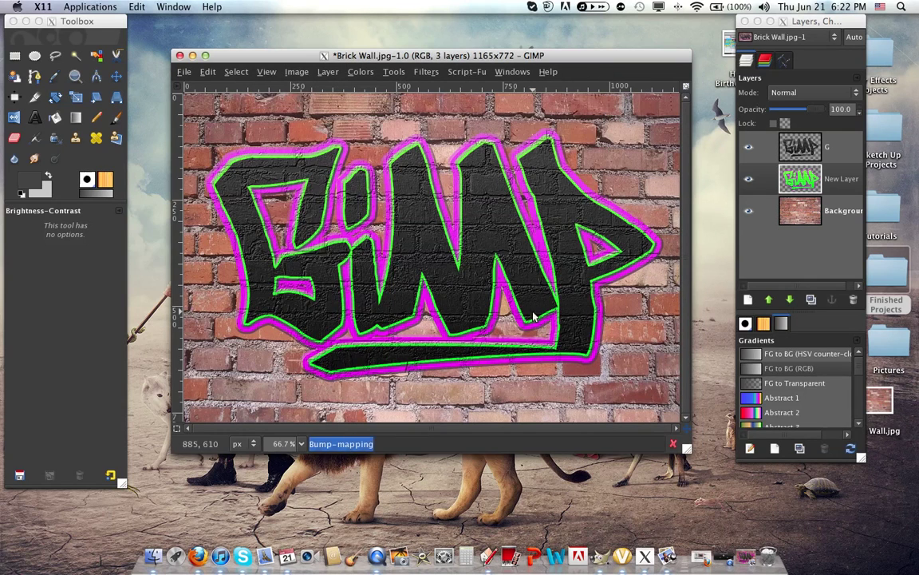
left_click(439, 75)
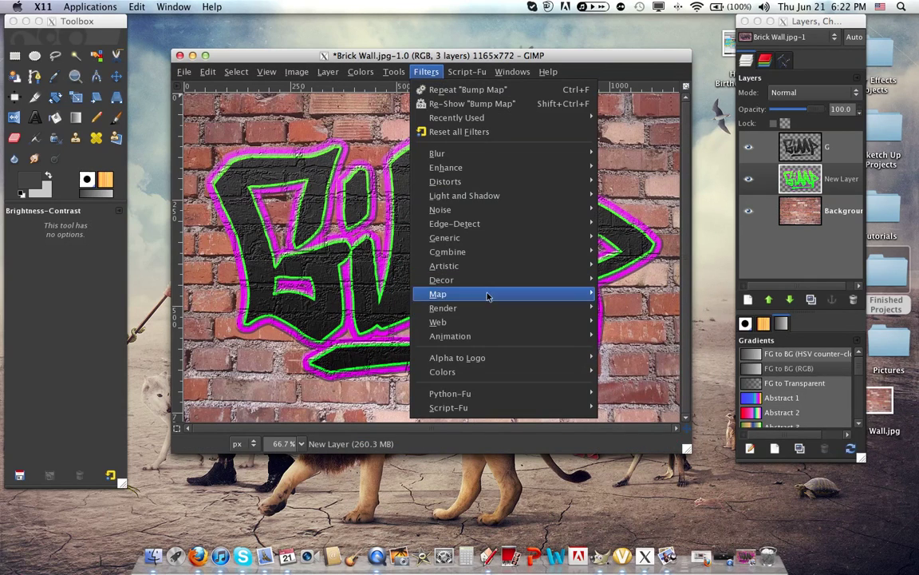
mouse_move(592, 296)
left_click(638, 293)
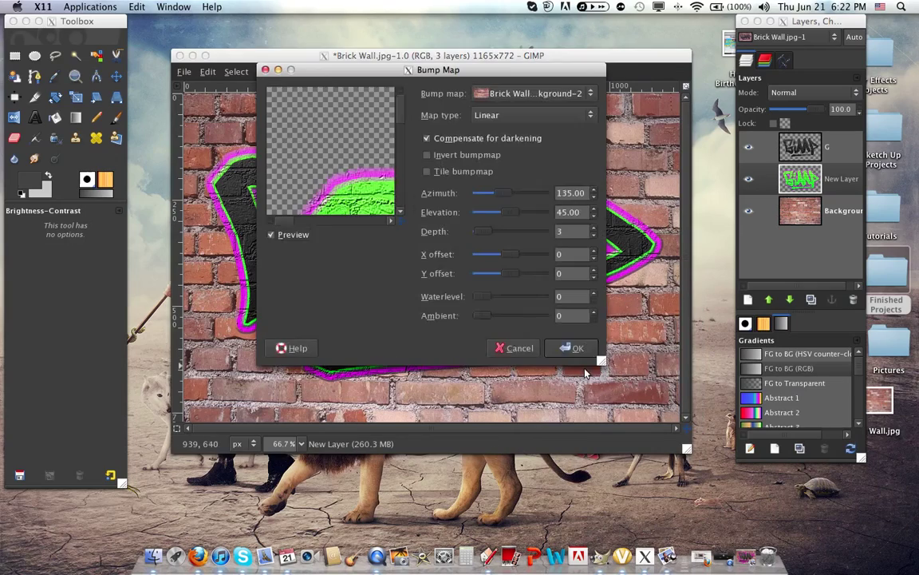
left_click(587, 352)
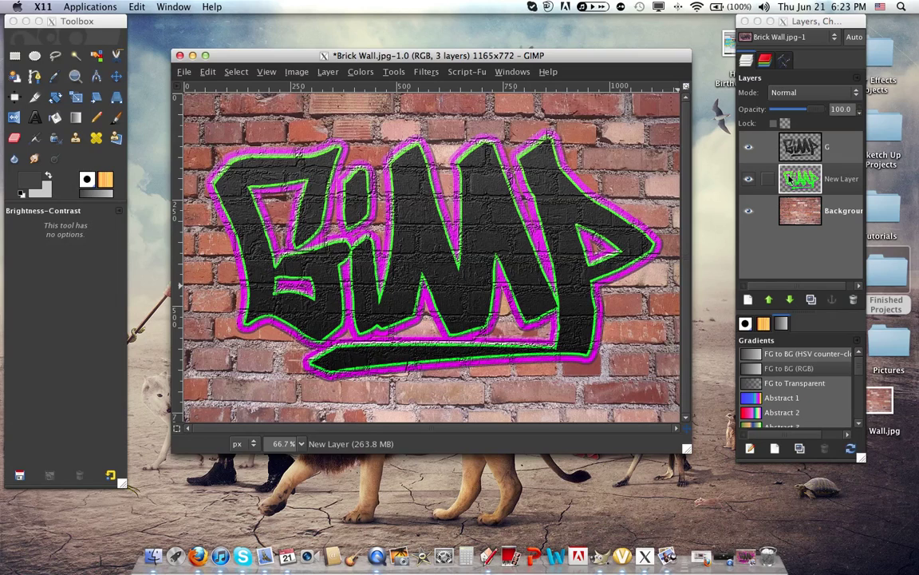
Select the lettering shape from layer G's alpha, cut that area out of New Layer, and deselect
left_click(801, 143)
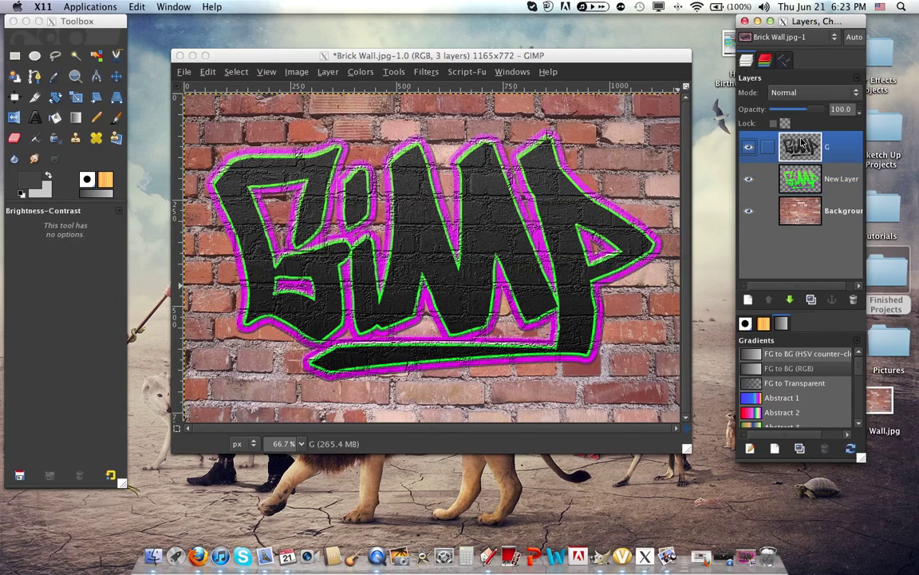
left_click(806, 176)
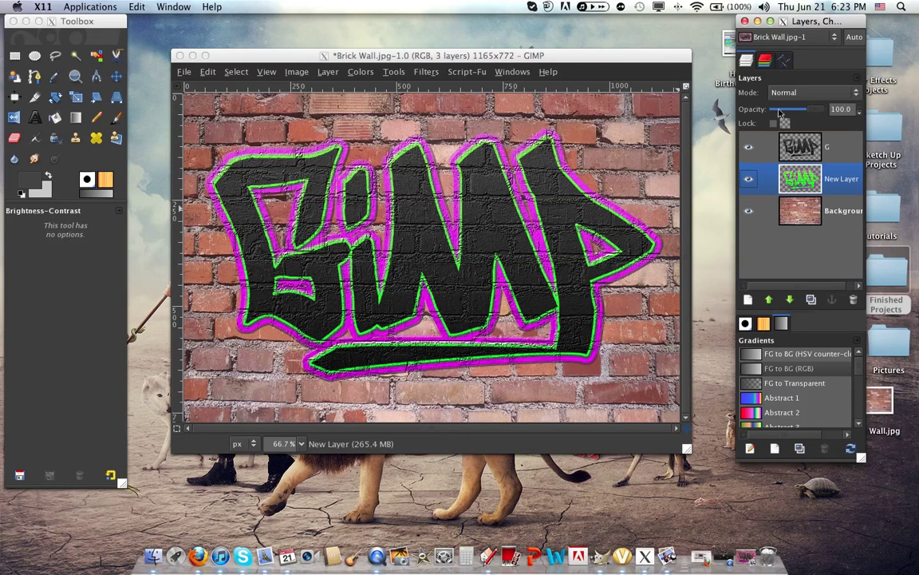
right_click(800, 148)
left_click(716, 465)
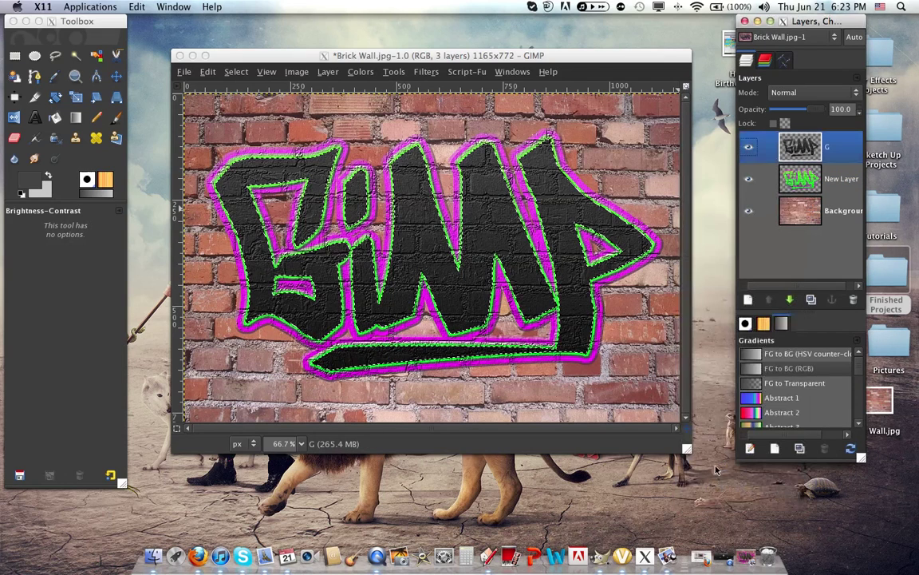
left_click(810, 173)
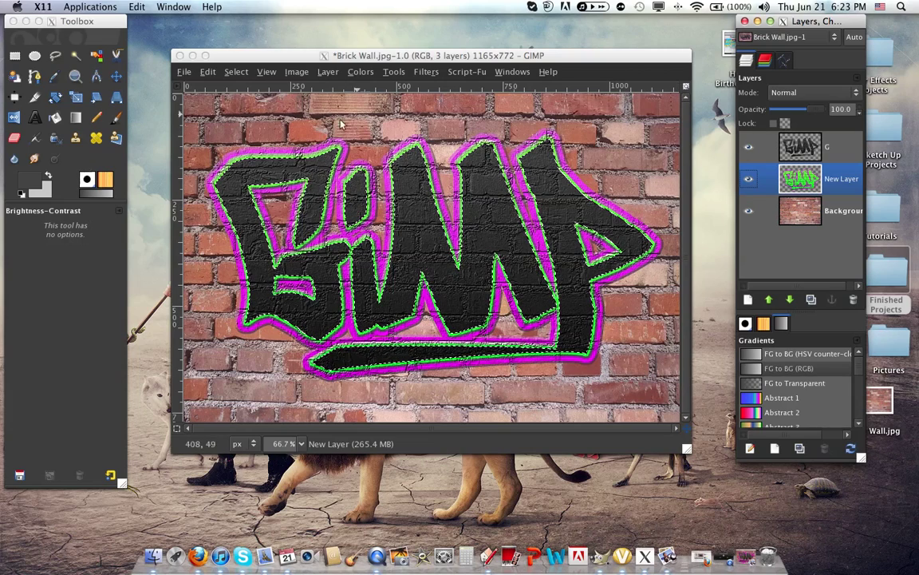
left_click(214, 76)
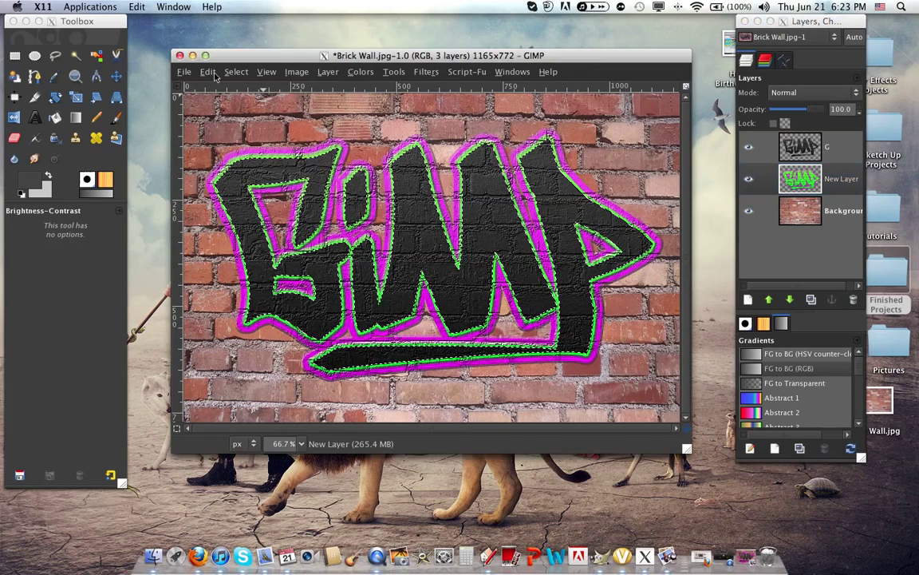
left_click(214, 76)
left_click(214, 150)
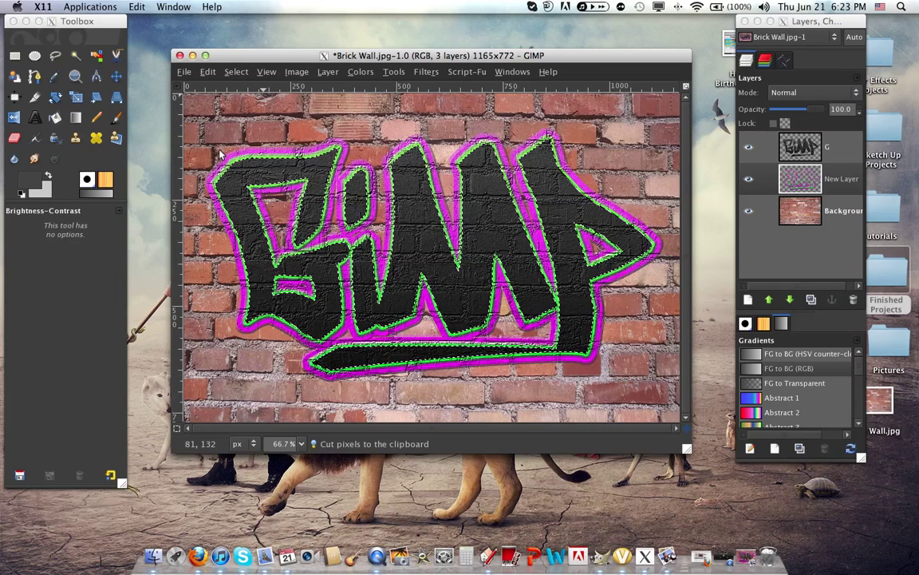
key("shift+ctrl+a")
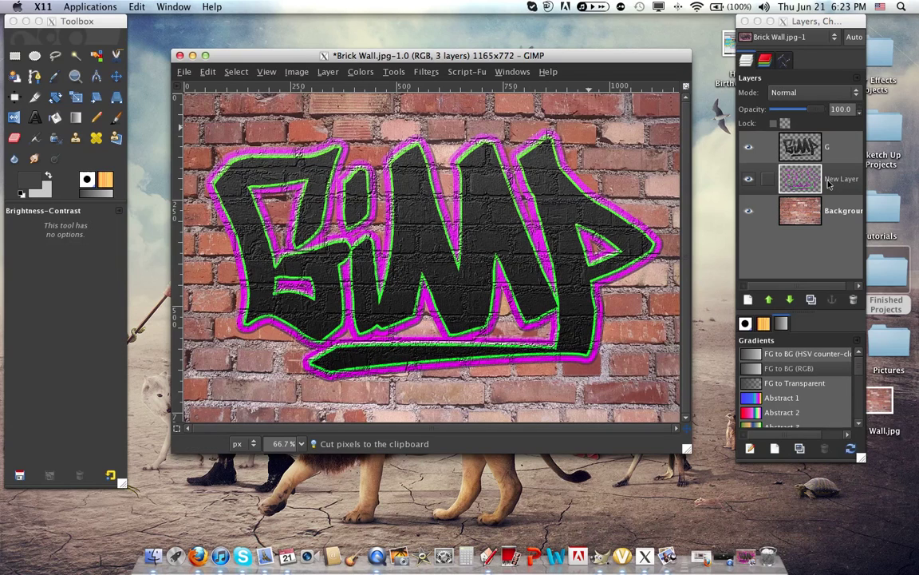
Hide the lettering layer G to examine the hollowed outline layer alone, and show G again
left_click(792, 149)
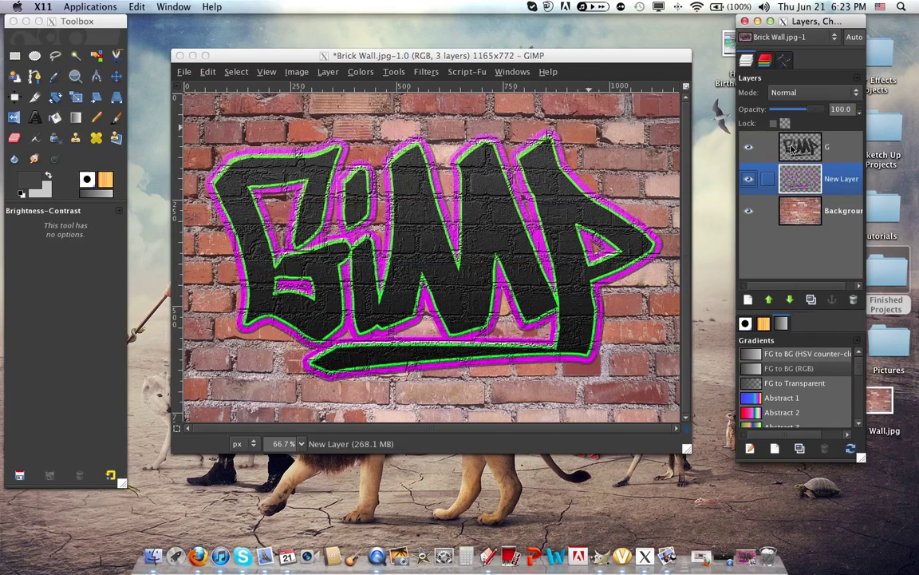
mouse_move(798, 177)
left_mouse_down()
mouse_move(800, 140)
mouse_move(794, 201)
mouse_move(798, 181)
left_mouse_up()
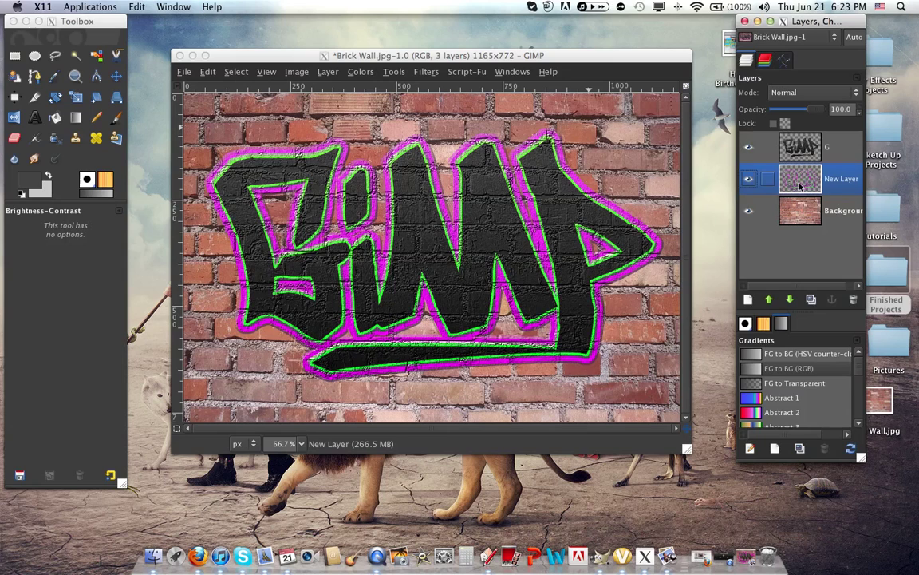
left_click(748, 147)
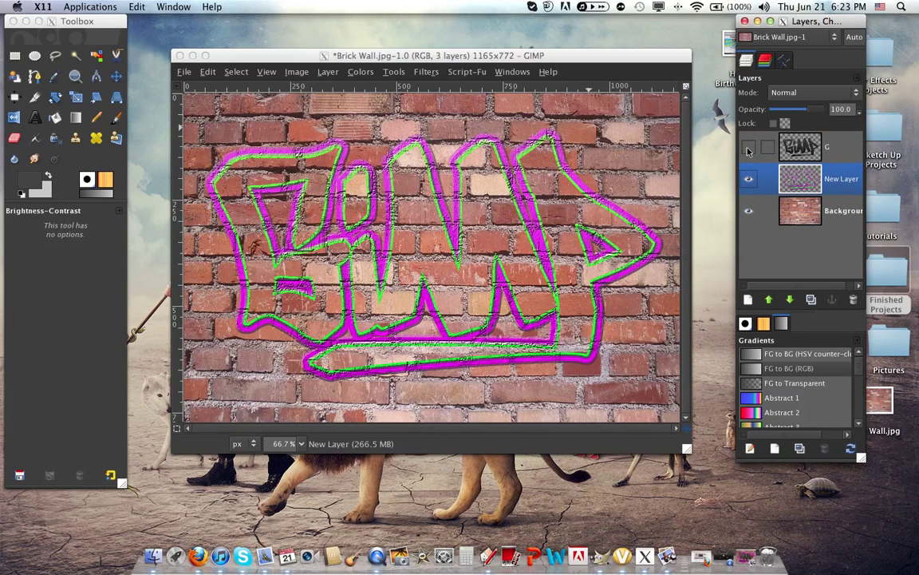
left_click(748, 148)
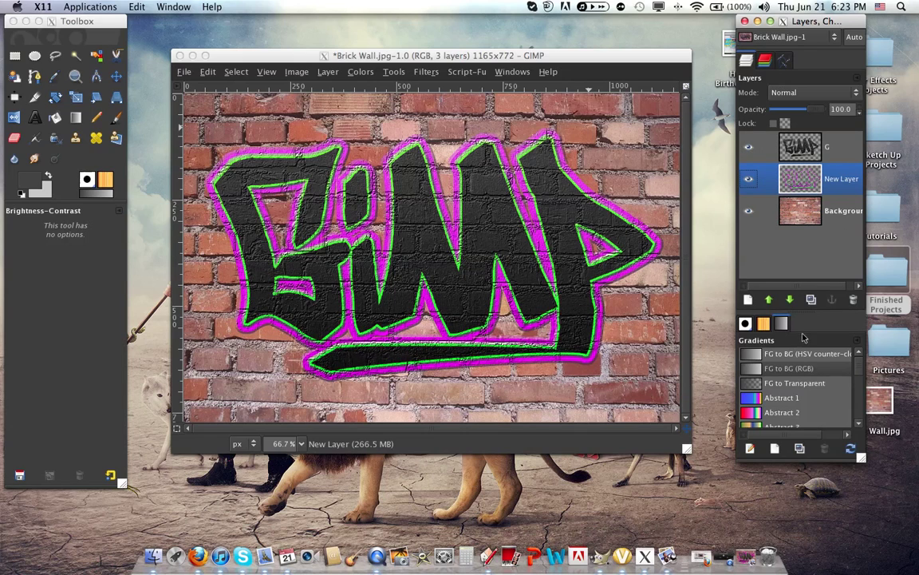
Duplicate the outline layer and apply Neon edge detection to the copy with radius 52.54 and amount 0.00
left_click(811, 300)
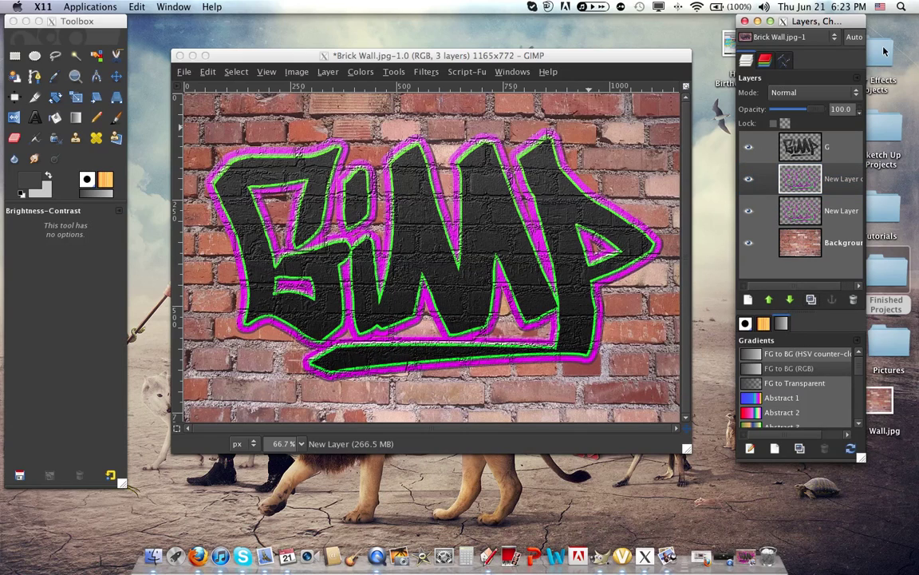
left_click(436, 60)
left_click(426, 71)
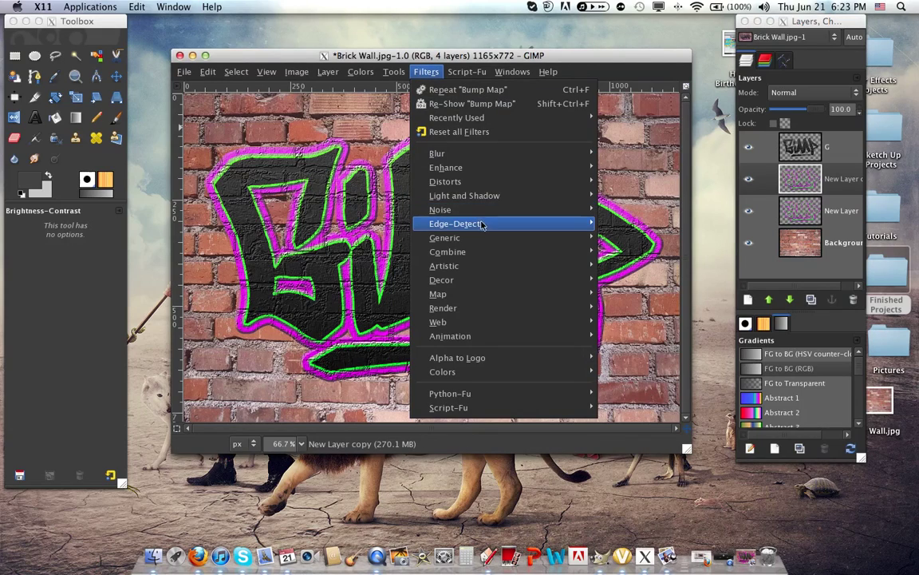
mouse_move(482, 224)
left_click(656, 265)
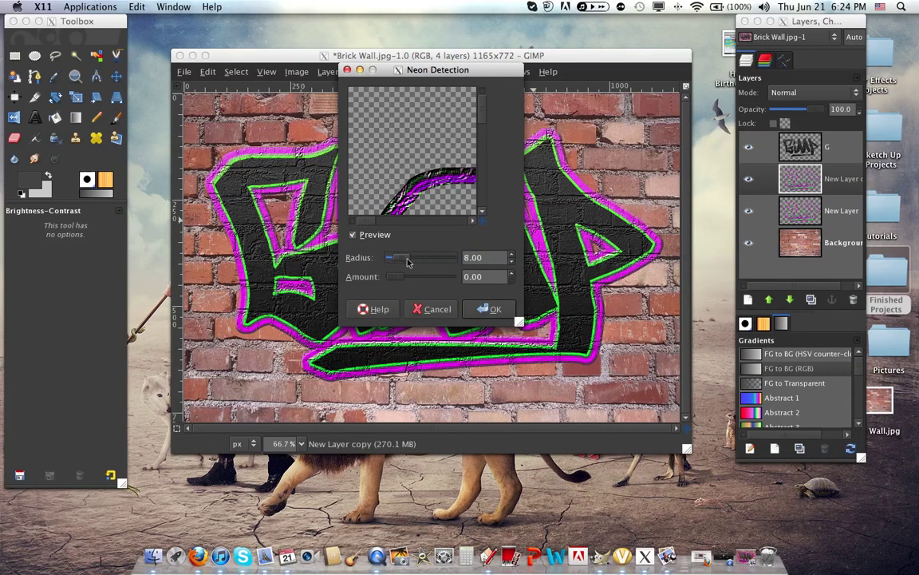
left_click_drag(407, 263, 442, 260)
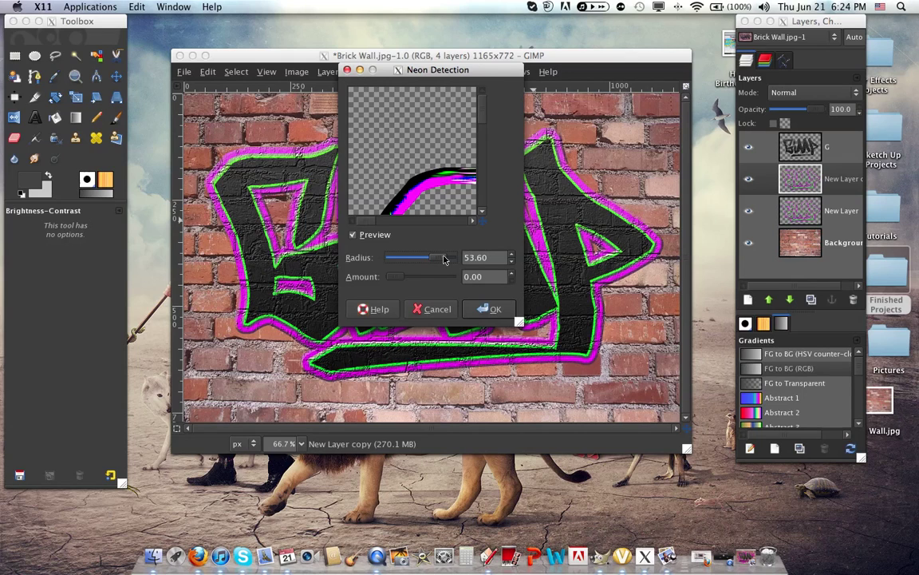
double_click(472, 258)
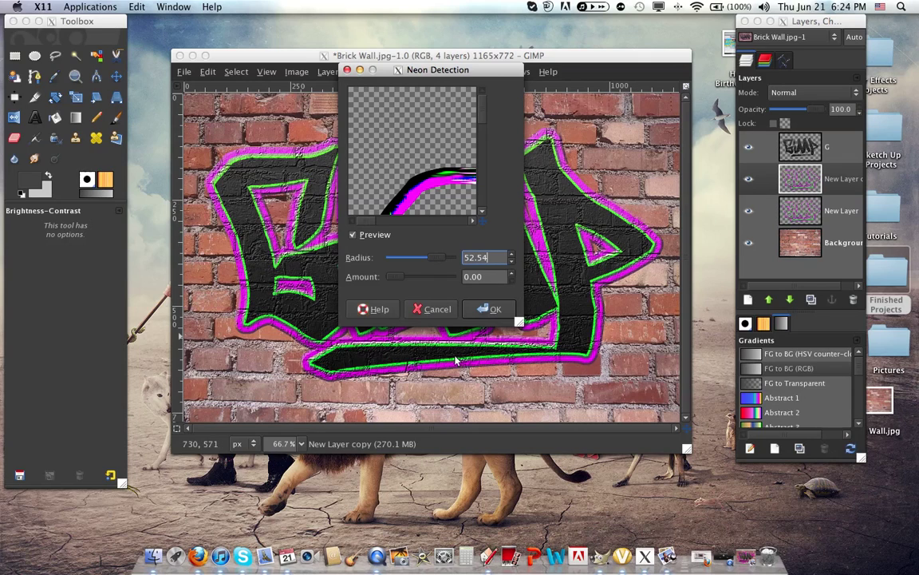
left_click(488, 309)
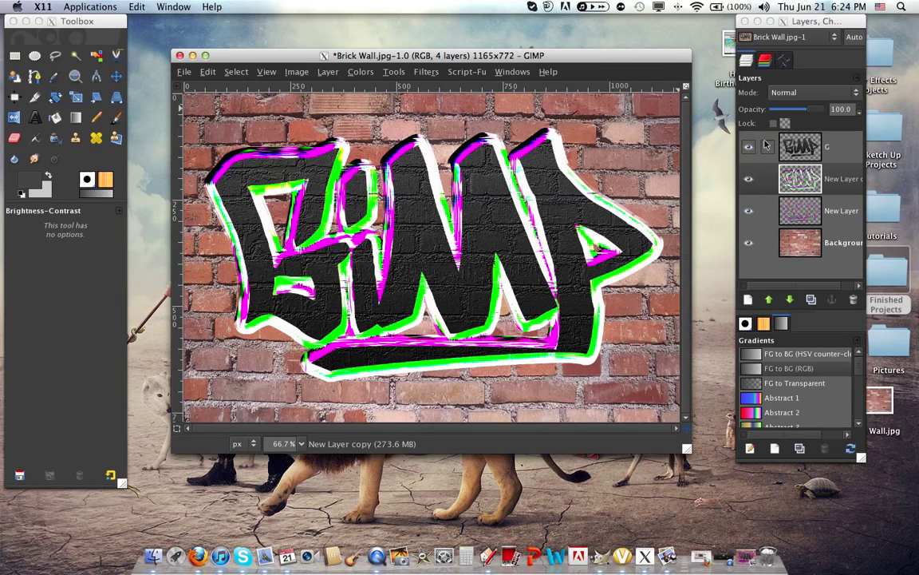
Try the Overlay mode on the duplicated outline layer and switch its mode to Darken only
left_click(810, 92)
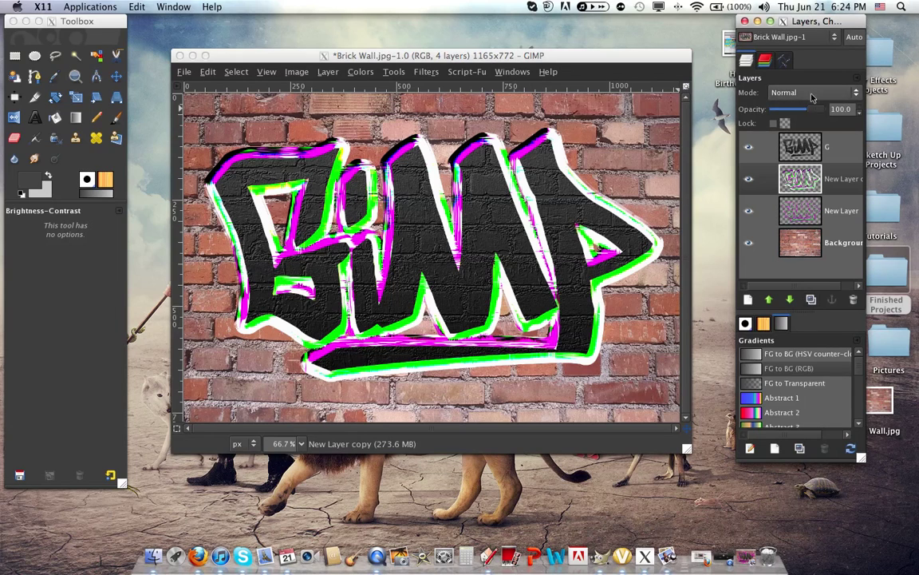
left_click(810, 93)
left_click(811, 186)
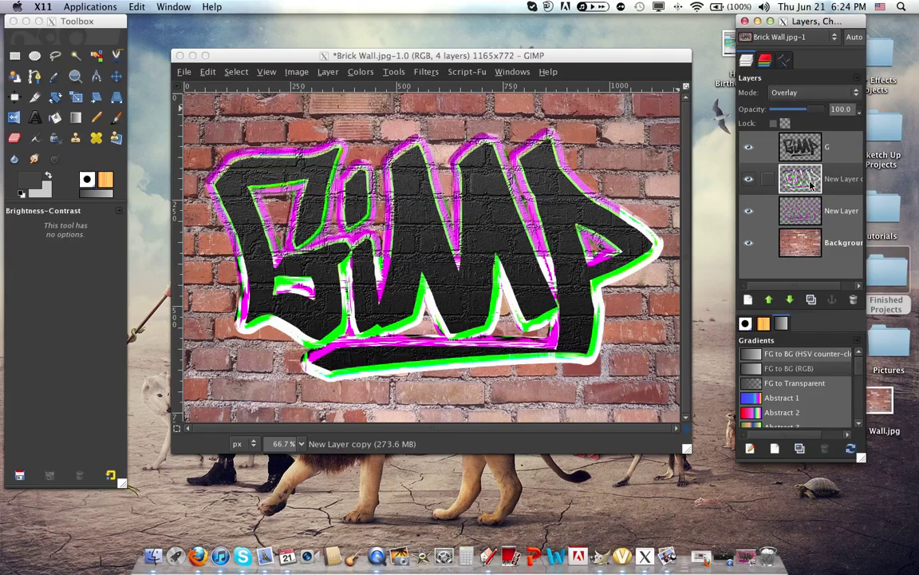
left_click(814, 93)
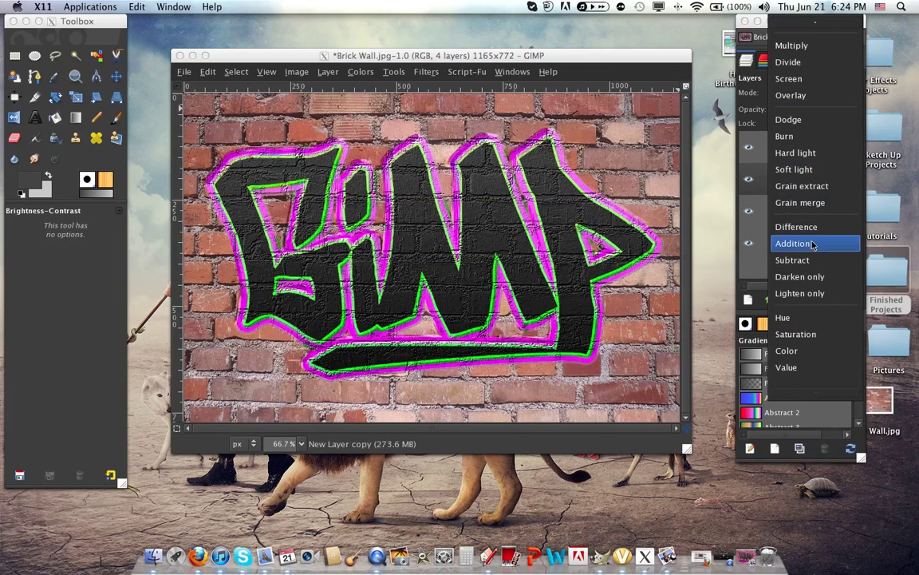
left_click(799, 276)
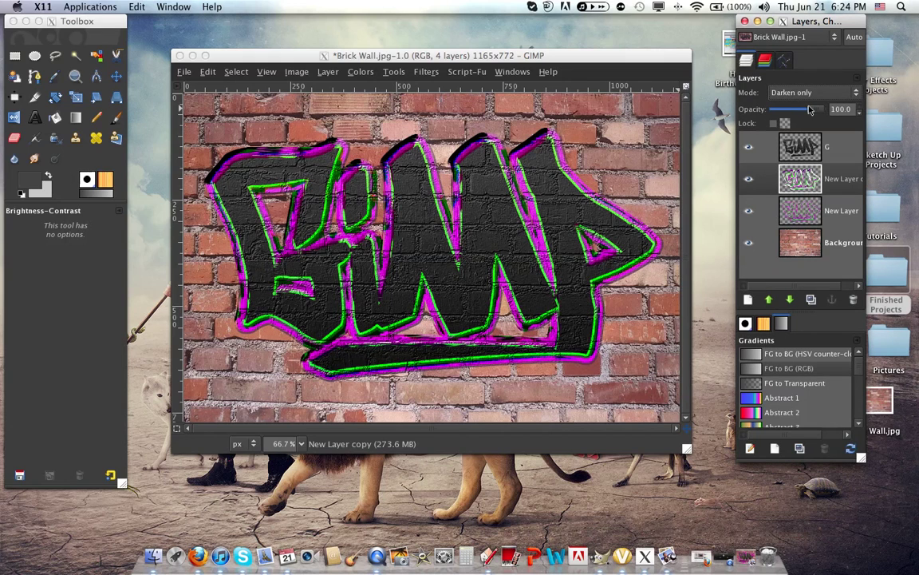
Lower the duplicated outline layer's opacity to 43.1
left_click_drag(810, 109, 789, 108)
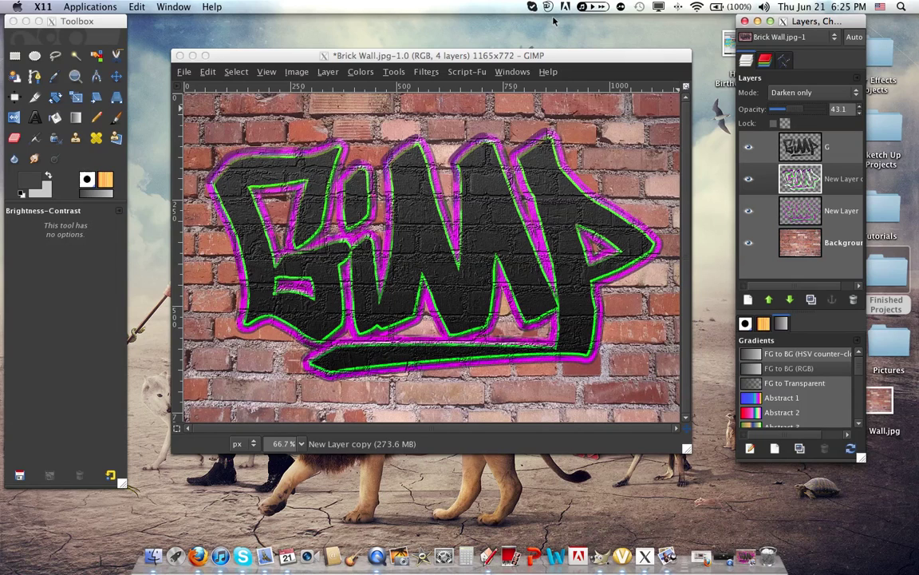
Choose the Paintbrush tool and set the foreground color to the saved bright magenta matching the outline
left_click(117, 122)
left_click(116, 122)
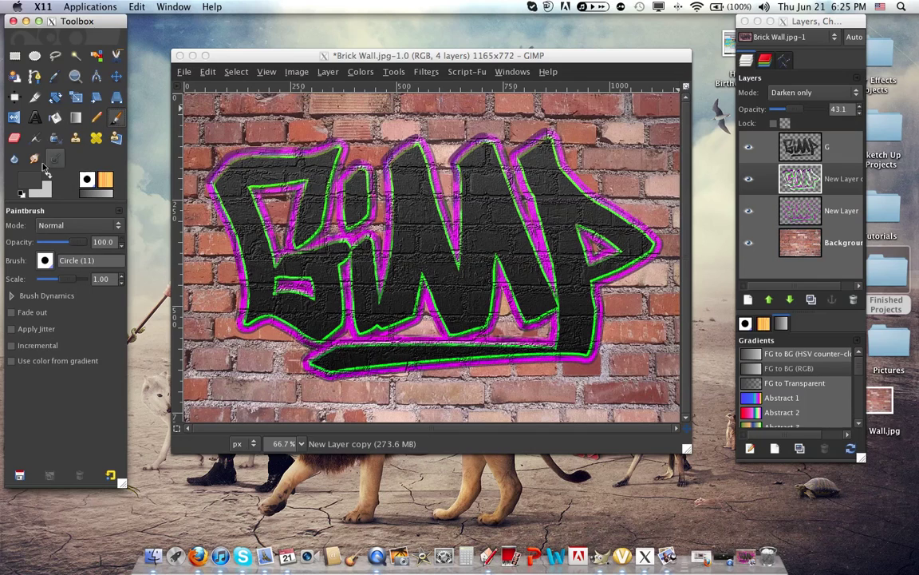
left_click(38, 190)
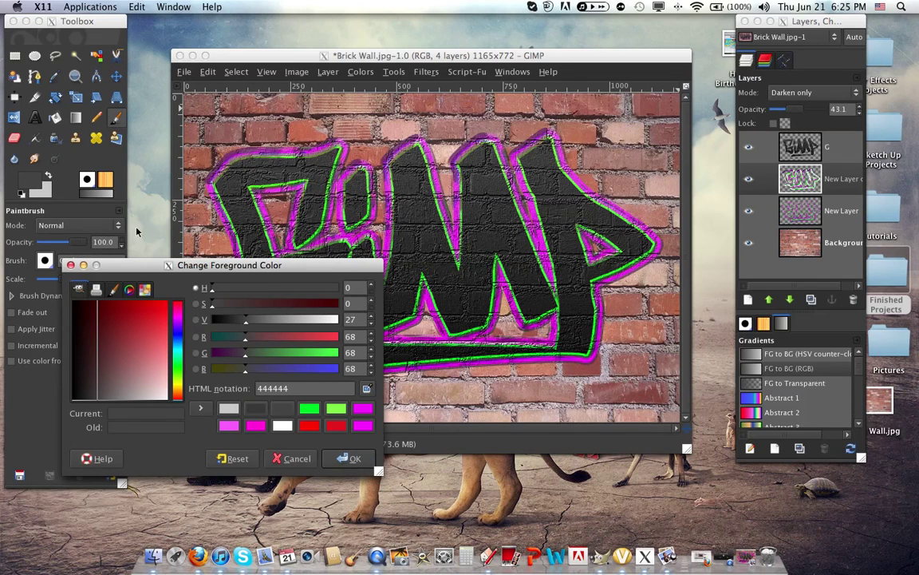
left_click(262, 430)
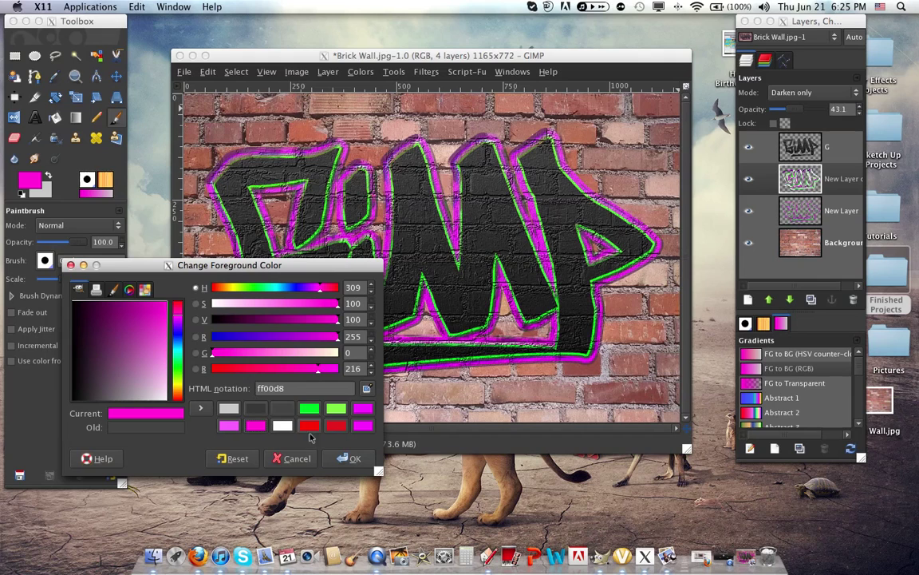
left_click(356, 407)
left_click(354, 457)
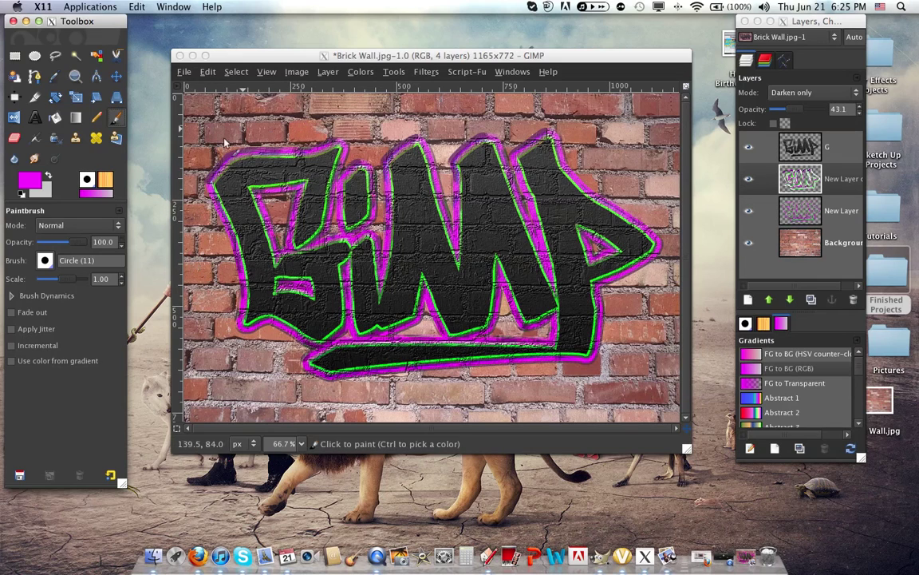
Stamp magenta splatter at the underline's pointed left end using the Galaxy (AP) brush at scale 2.80
left_click(46, 260)
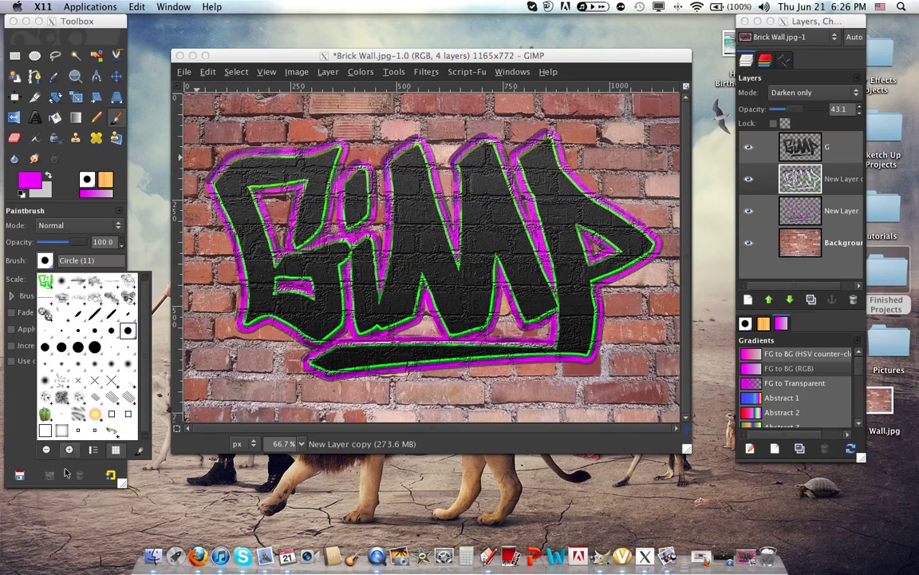
left_click(45, 400)
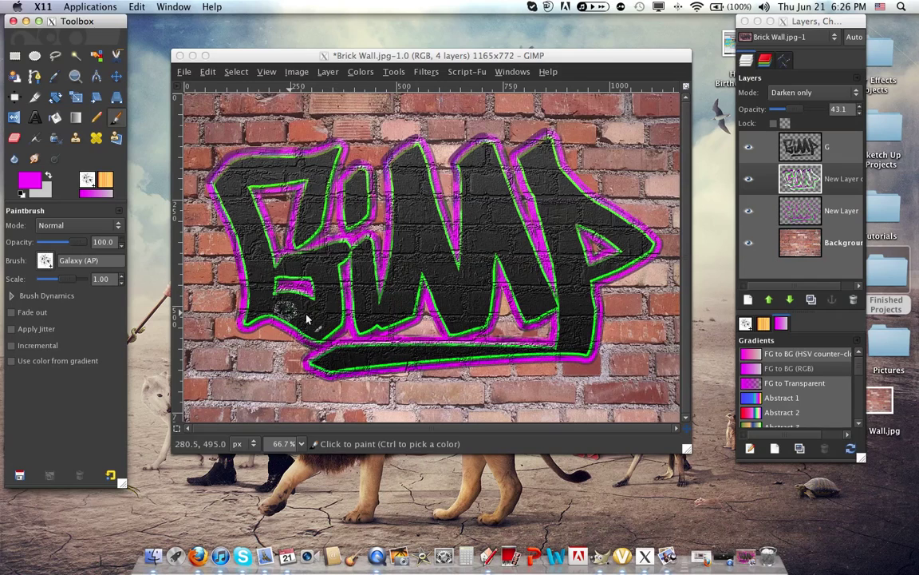
key("bracketright")
key("bracketright")
key("bracketright")
key("bracketright")
key("bracketright")
key("bracketright")
key("bracketright")
key("bracketright")
key("bracketright")
key("bracketright")
key("bracketright")
key("bracketright")
key("bracketright")
key("bracketright")
key("bracketright")
key("bracketright")
key("bracketright")
key("bracketright")
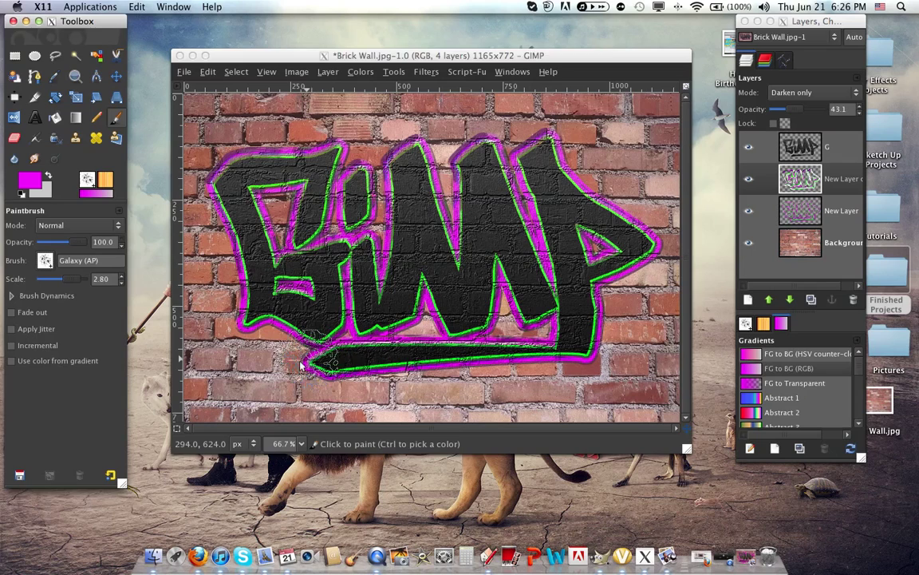
left_click(303, 365)
left_click(304, 365)
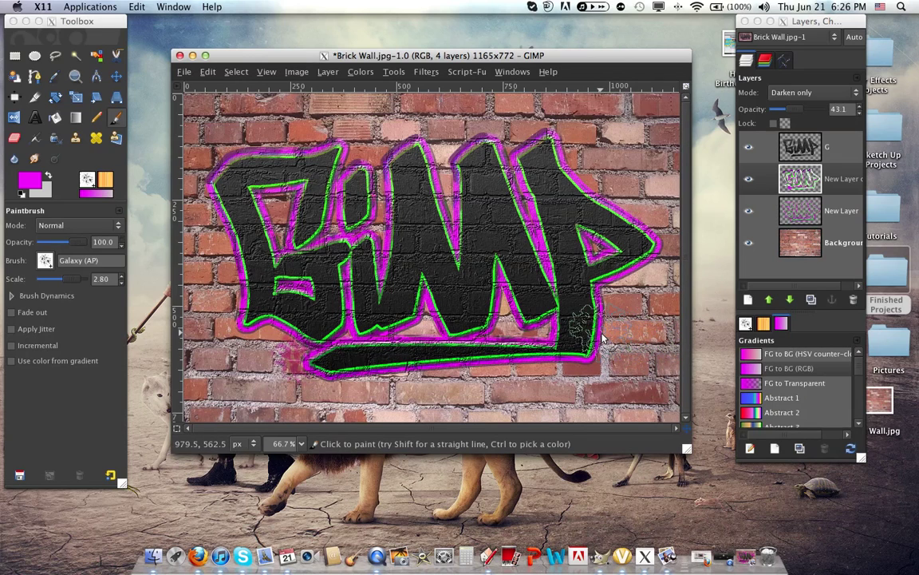
Enlarge the brush to scale 4.50 and stamp magenta splatter on the bricks beside the lower part of the P
key("bracketright")
key("bracketright")
key("bracketright")
key("bracketright")
key("bracketright")
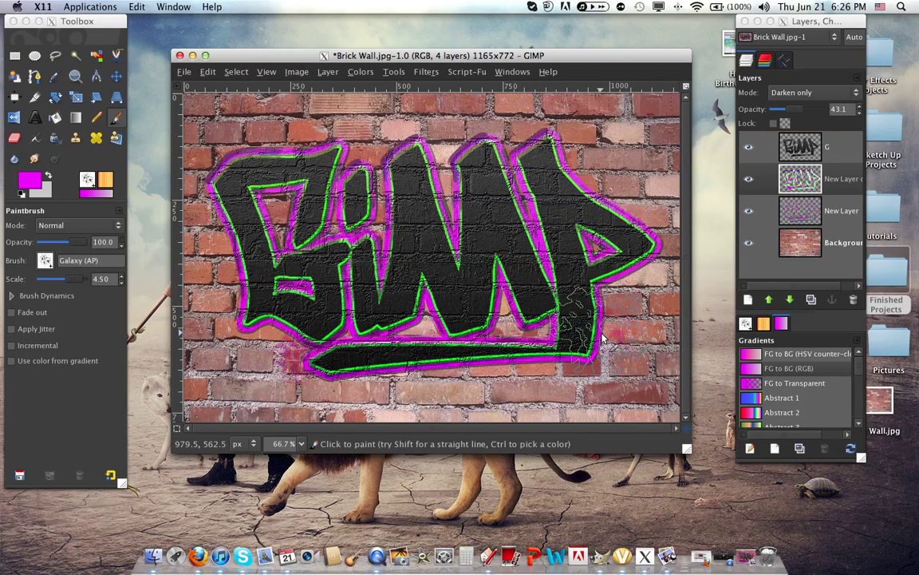
left_click(603, 338)
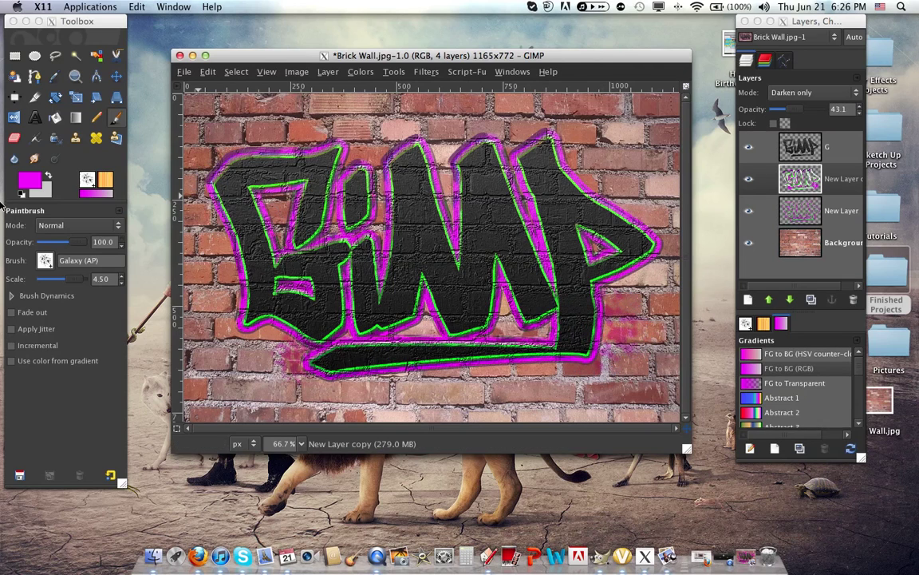
Stamp magenta splatter around the top of the M with the Galaxy, Big brush, reducing its scale to 2.60
left_click(45, 260)
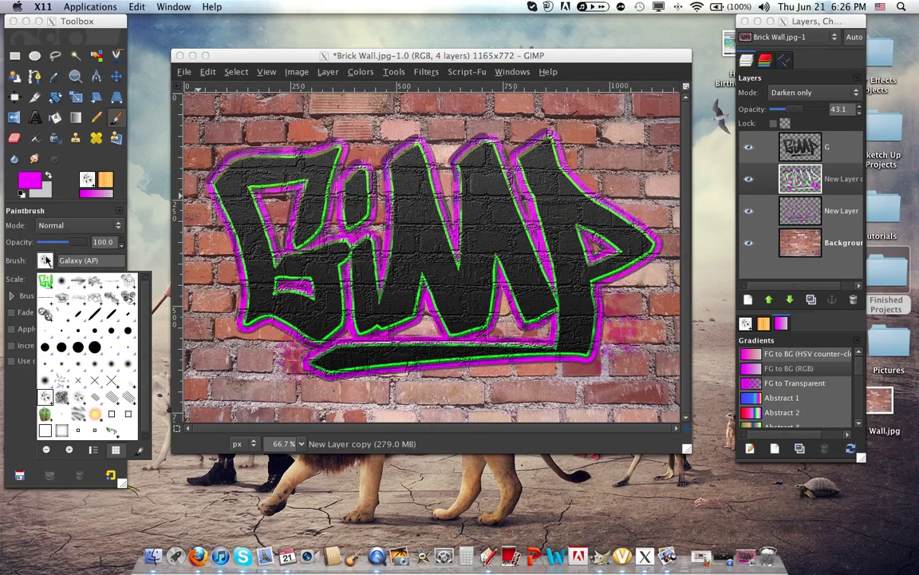
double_click(69, 399)
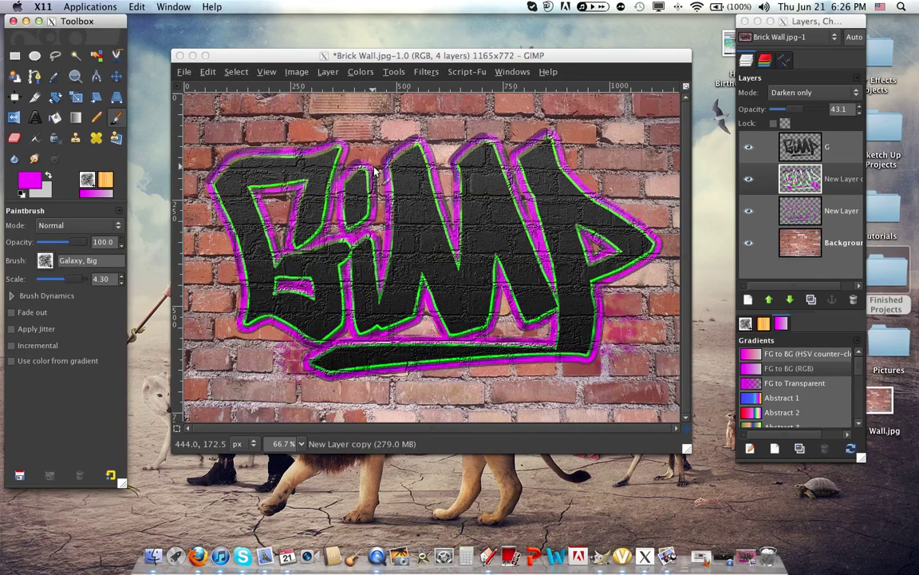
scroll(80, 279, "down", 2)
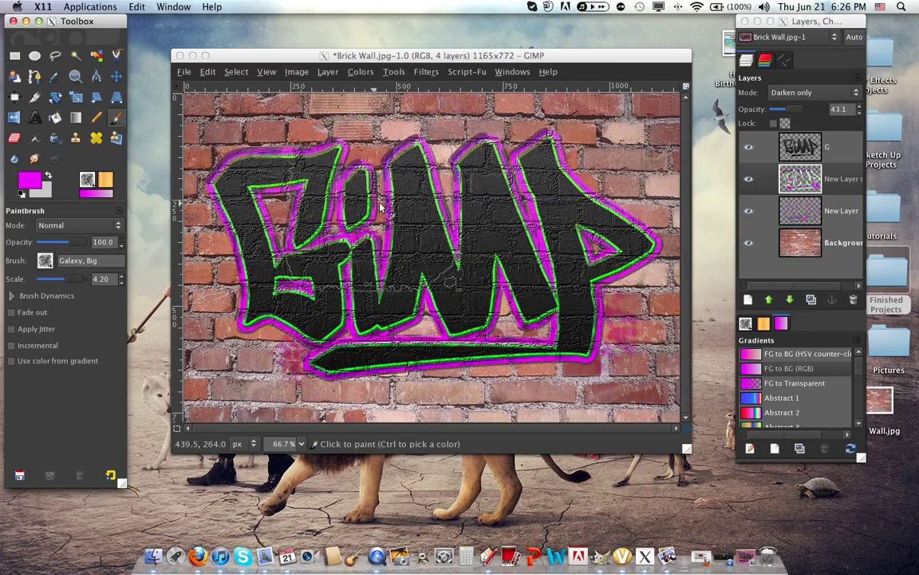
left_click(409, 174)
key("bracketleft")
key("bracketleft")
key("bracketleft")
key("bracketleft")
key("bracketleft")
key("bracketleft")
key("bracketleft")
key("bracketleft")
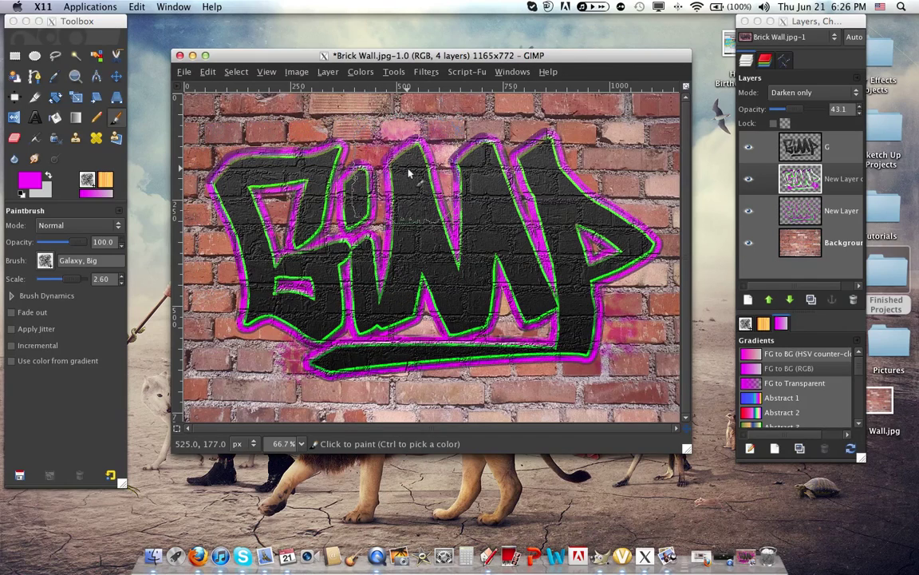
left_click(408, 173)
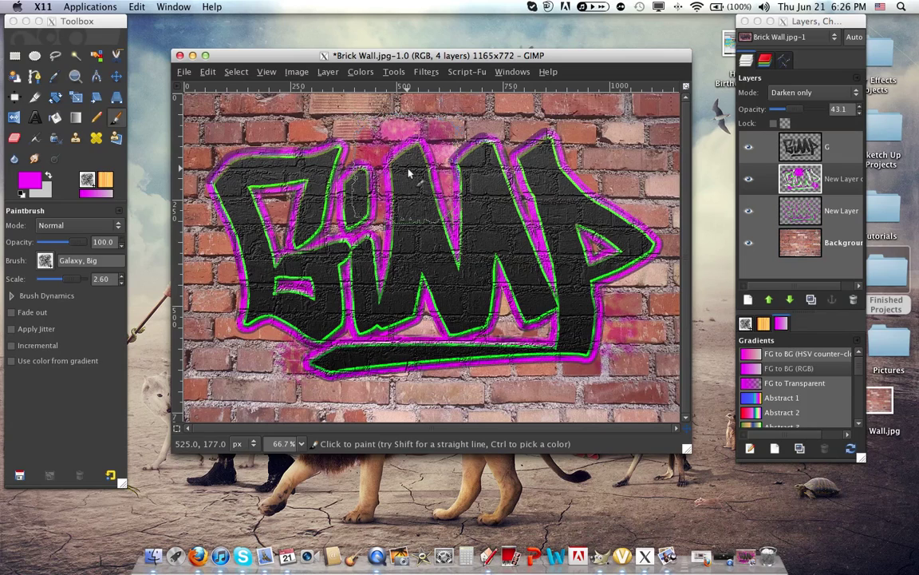
Undo all the splatter stamps on the duplicated outline layer, keeping its opacity at 43.1
key("ctrl")
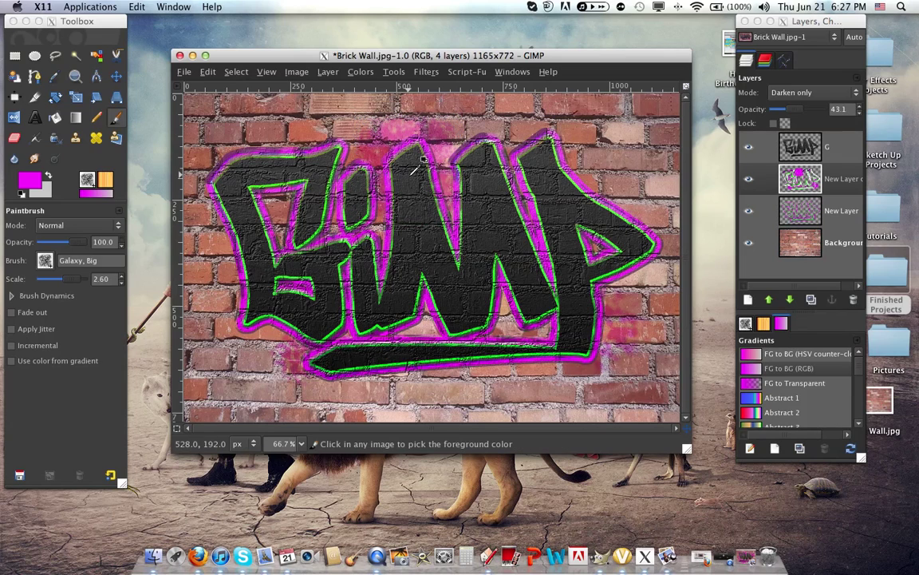
key("ctrl+z")
key("ctrl+z")
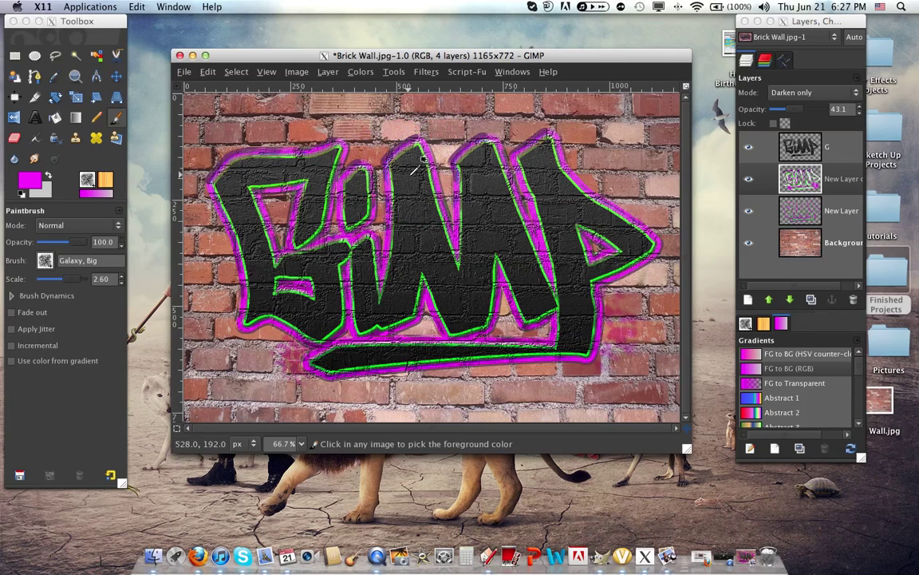
key("ctrl+z")
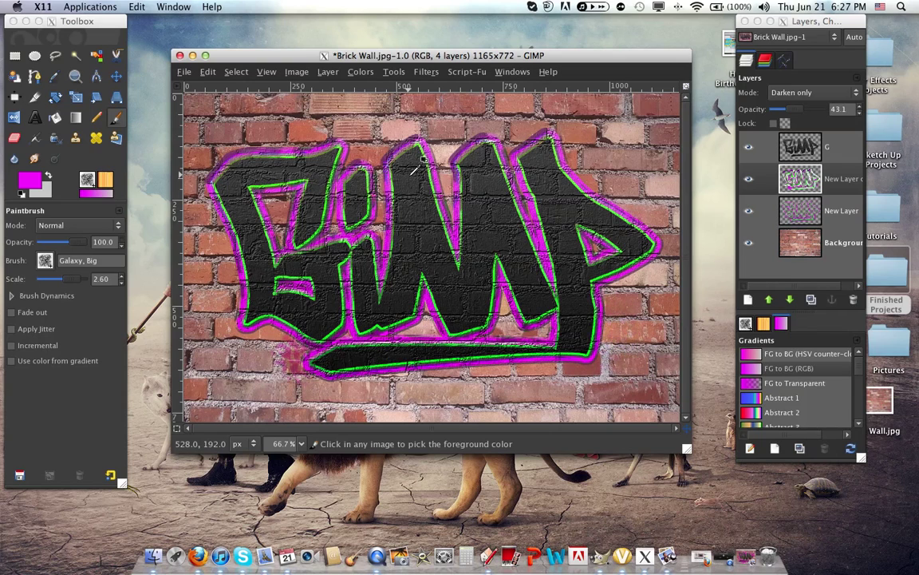
key("ctrl+z")
key("ctrl+z")
key("ctrl+z")
key("ctrl+z")
key("ctrl+z")
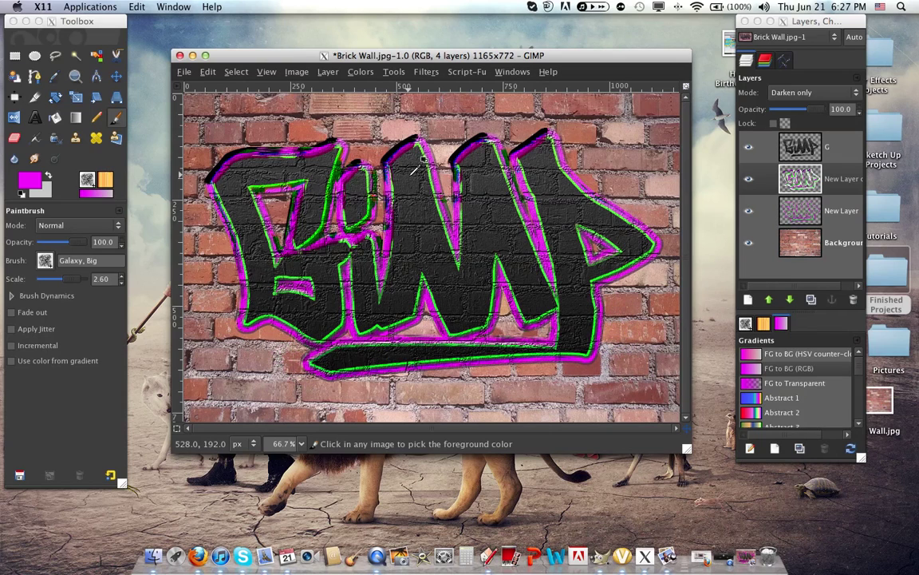
key("ctrl+z")
key("ctrl+z")
key("ctrl+z")
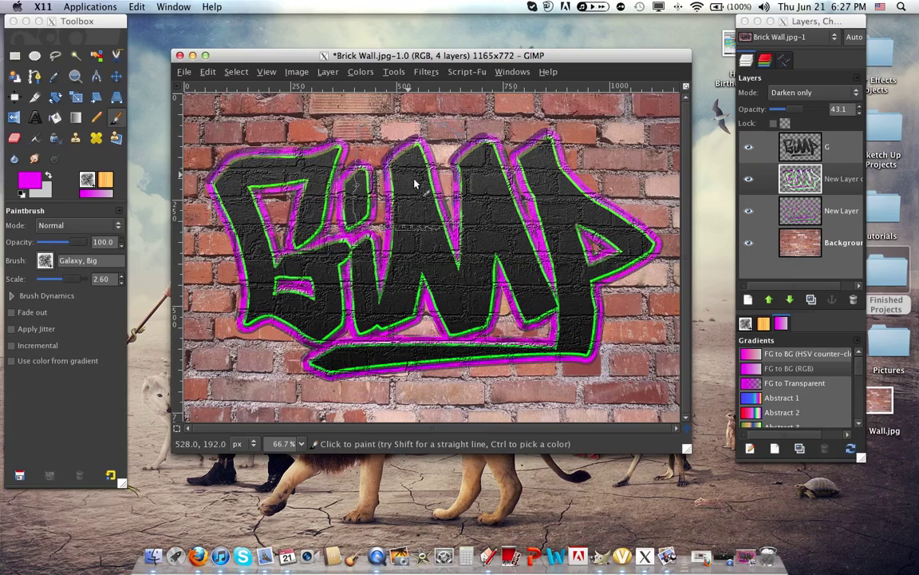
Create a transparent 1165 × 772 layer and place it directly above the Background, beneath both outline layers
left_click(748, 299)
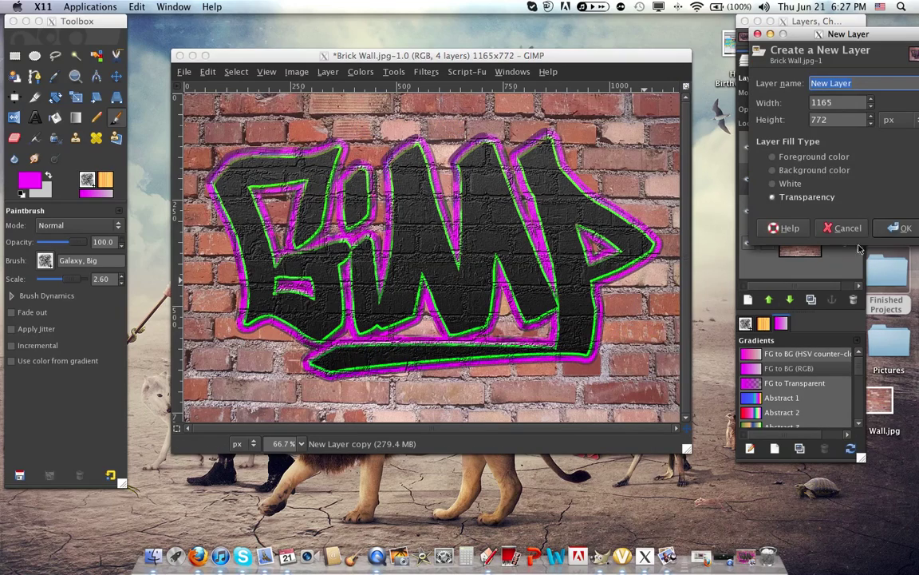
left_click(897, 226)
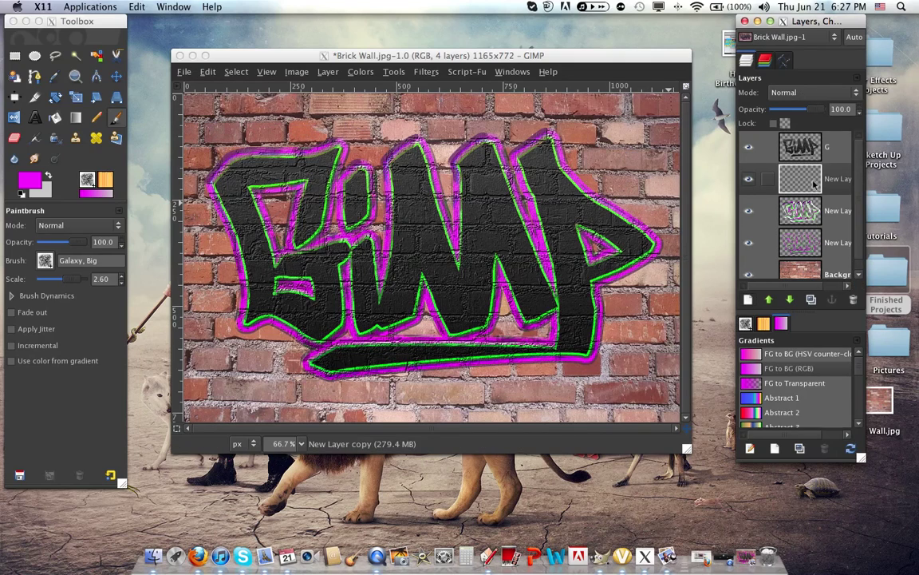
left_click_drag(801, 179, 811, 263)
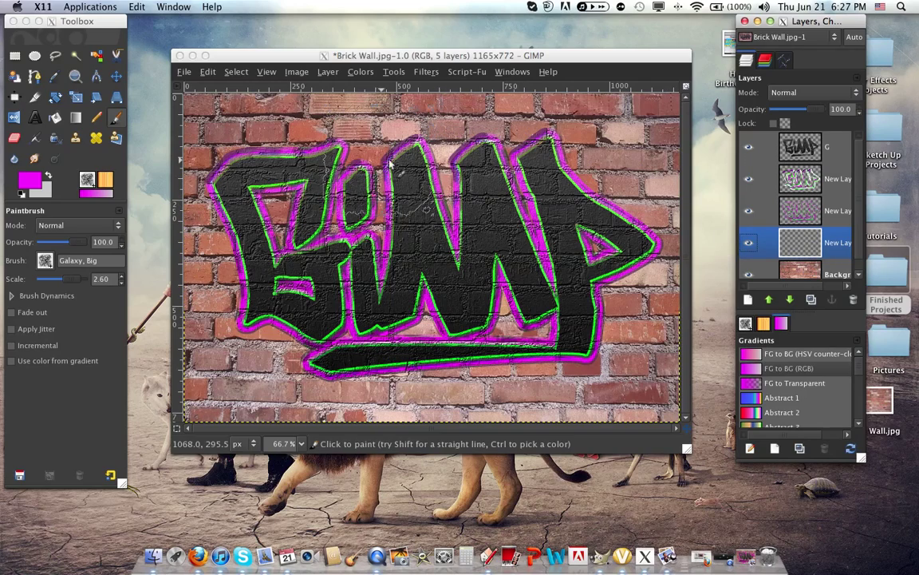
Stamp magenta splatter above the M on the new layer with Galaxy, Big at scale 2.60, undoing the extra stamp
left_click_drag(395, 158, 399, 145)
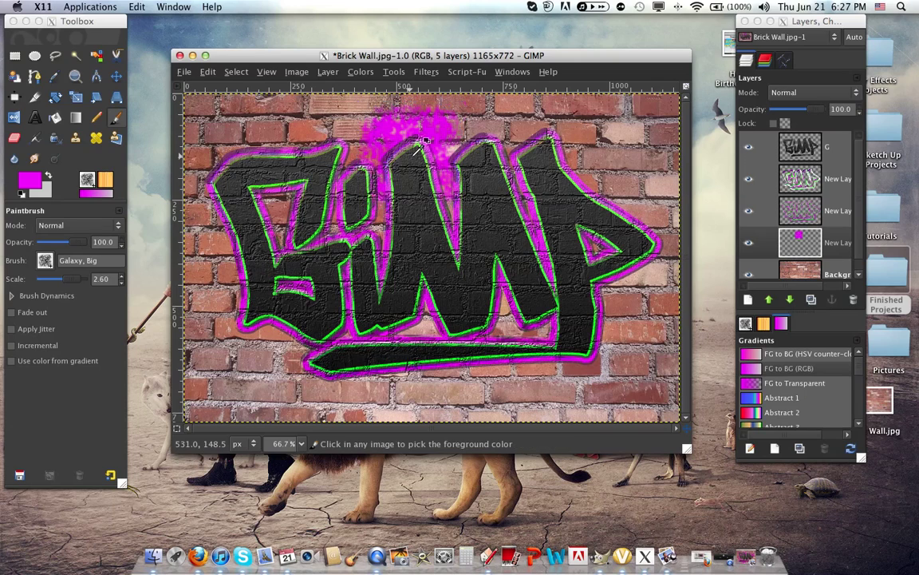
key("ctrl+z")
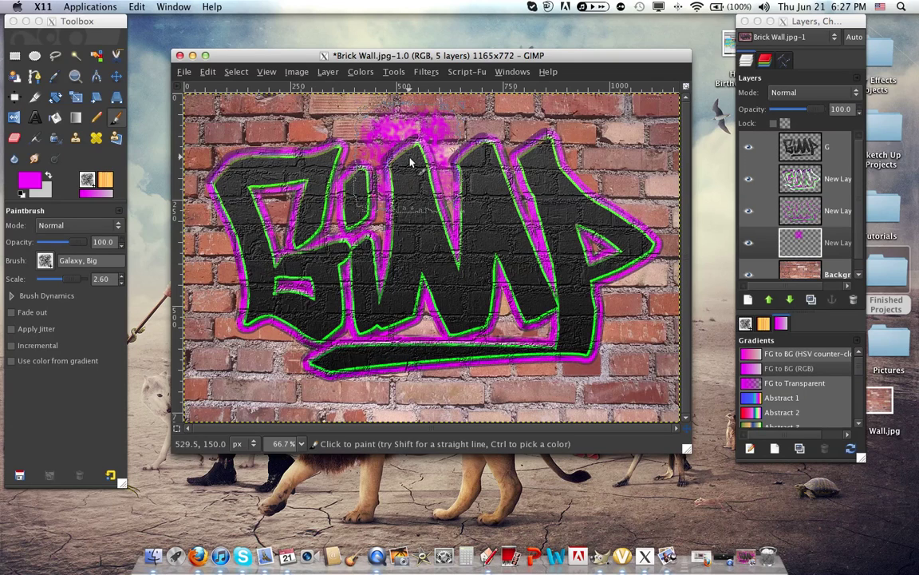
key("ctrl+y")
key("ctrl+z")
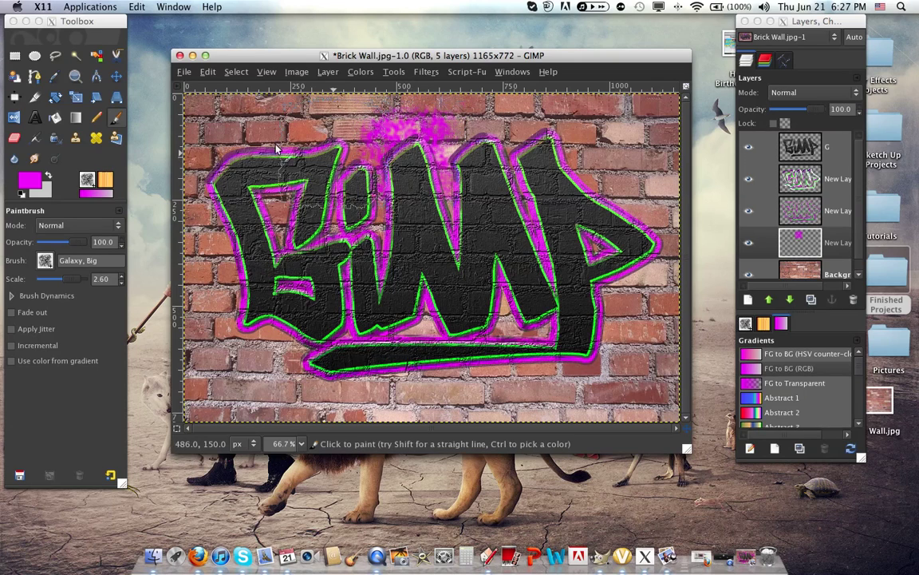
Stamp Galaxy (AP) splatter at the underline's left end and beside the lower P, enlarging the brush scale to 3.60
left_click(45, 259)
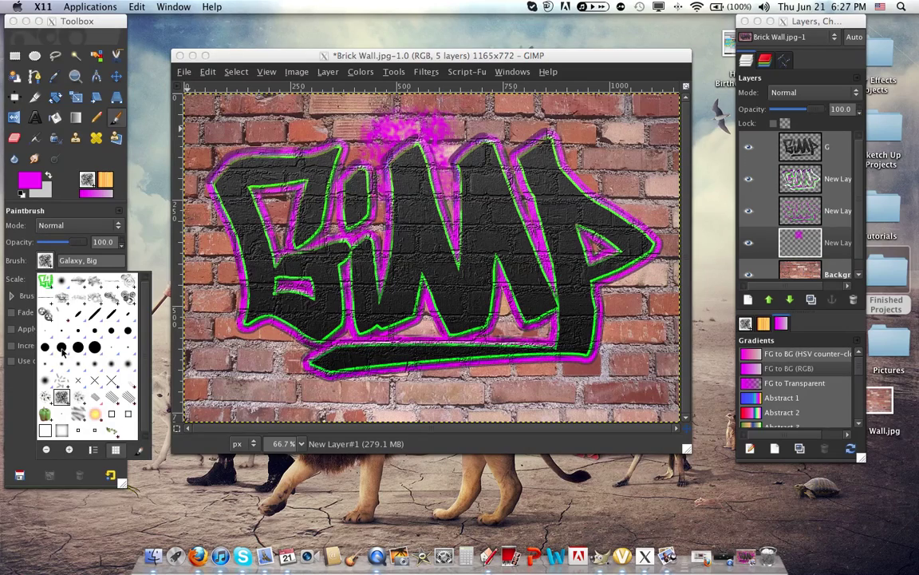
left_click(42, 359)
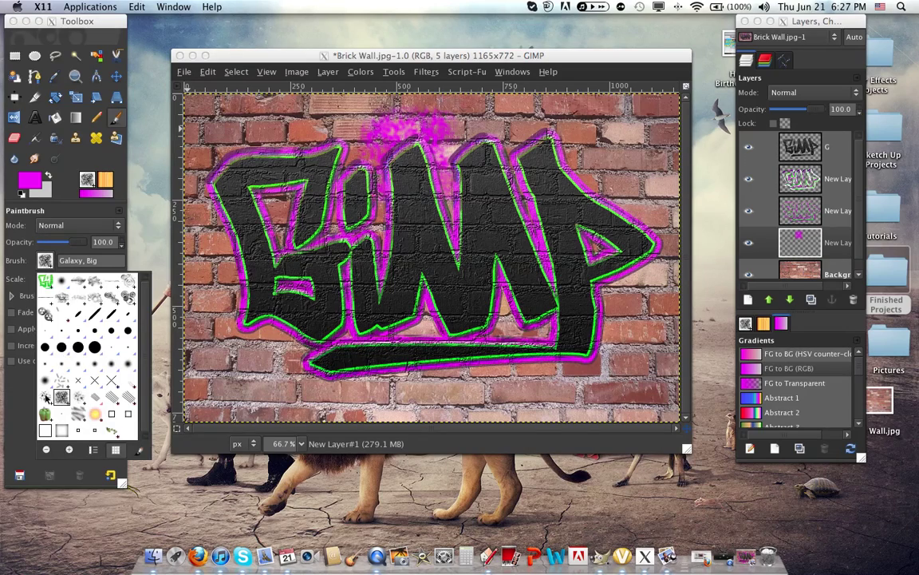
left_click(293, 357)
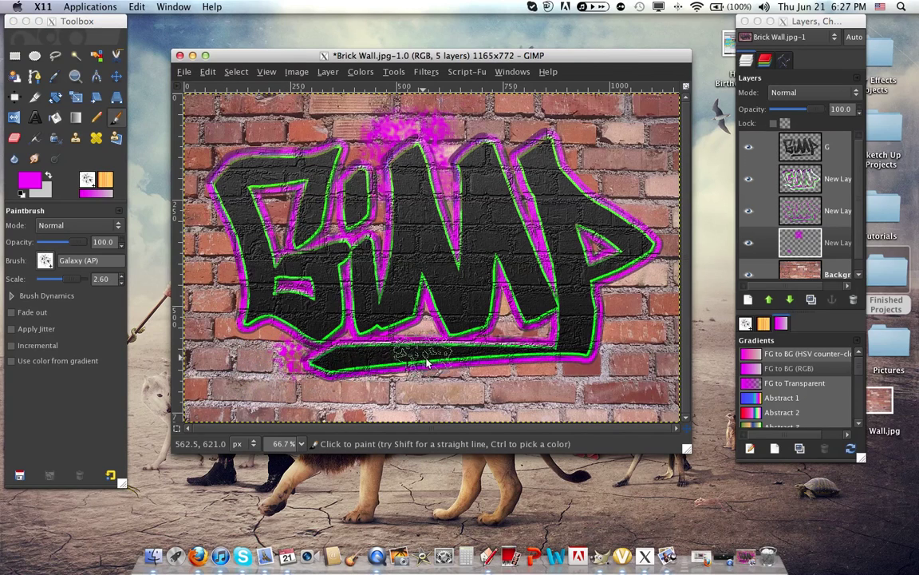
key("bracketright")
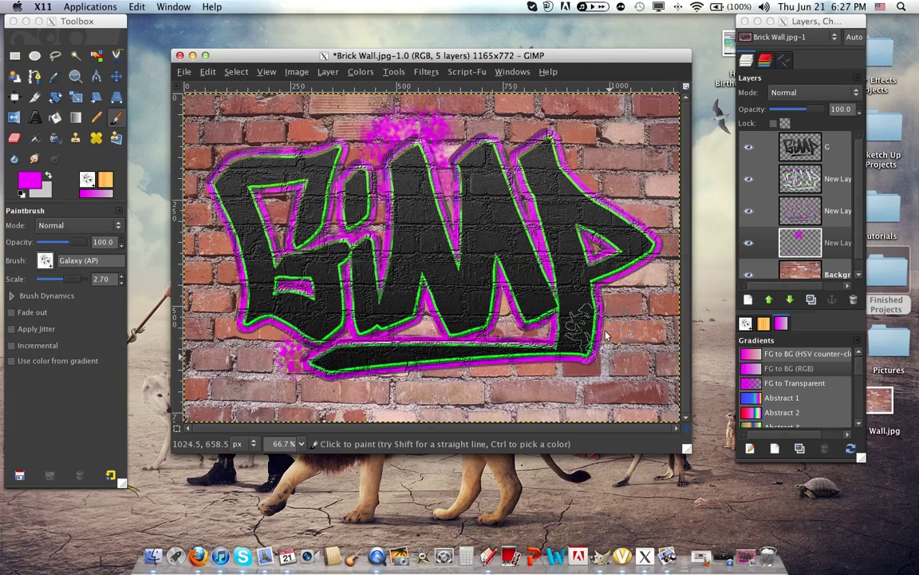
left_click(604, 333)
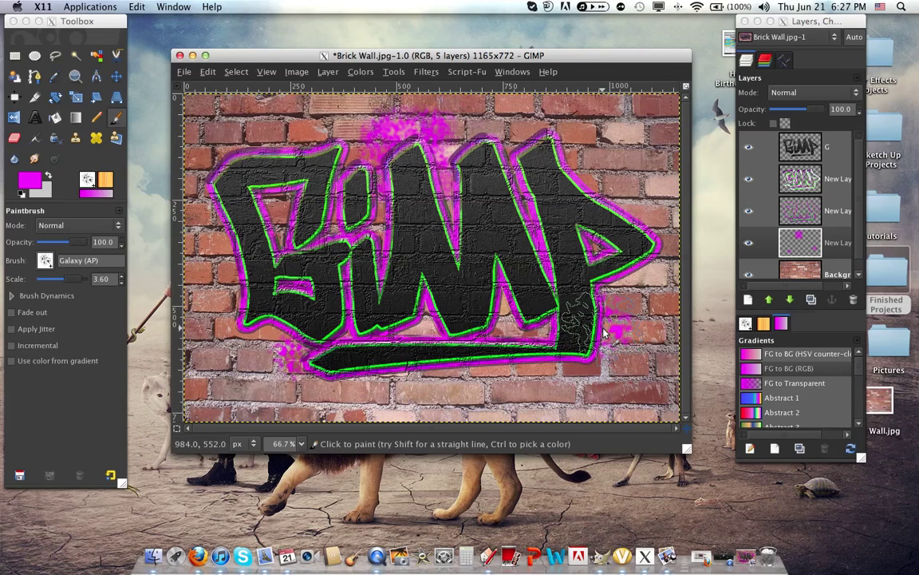
Stamp magenta splatter beside the G's outer left side with the Galaxy, Small (AP) brush at scale 7.50
left_click(46, 262)
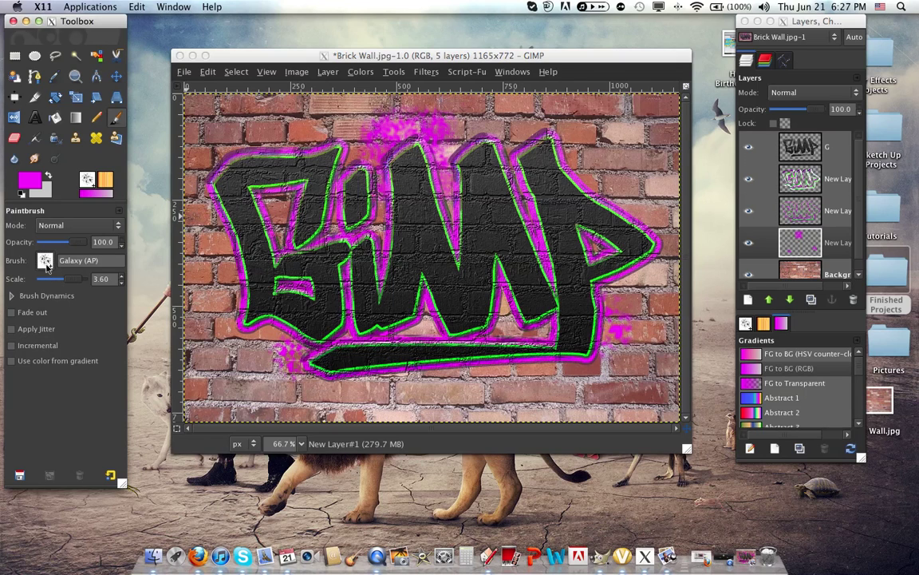
left_click(67, 393)
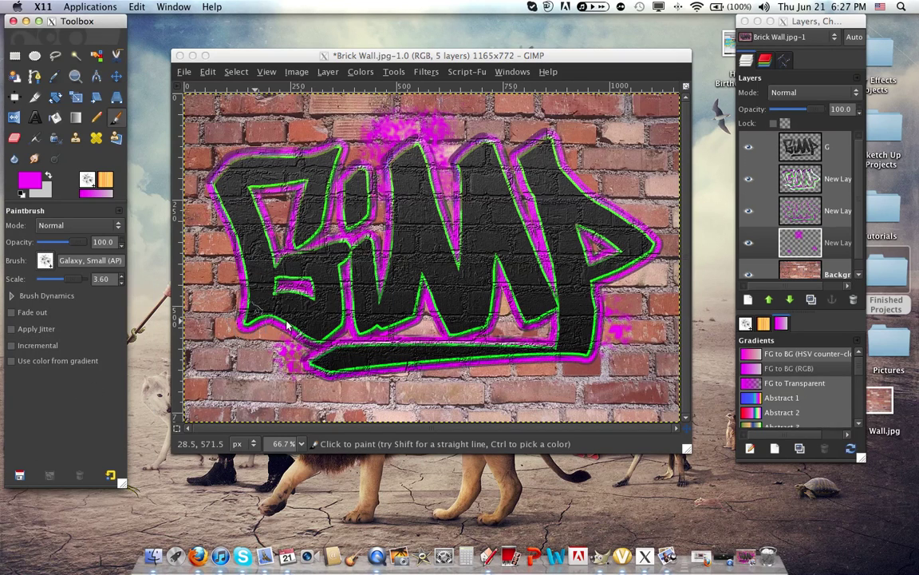
key("bracketright")
key("bracketright")
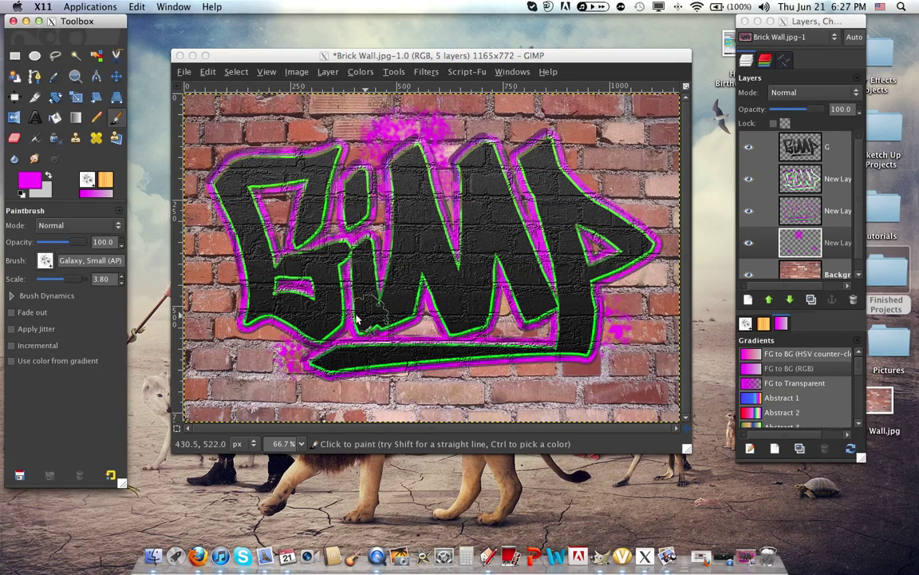
key("bracketright")
key("bracketright")
key("bracketright")
key("bracketright")
key("bracketright")
key("bracketright")
key("bracketright")
key("bracketright")
key("bracketright")
key("bracketright")
left_click(229, 264)
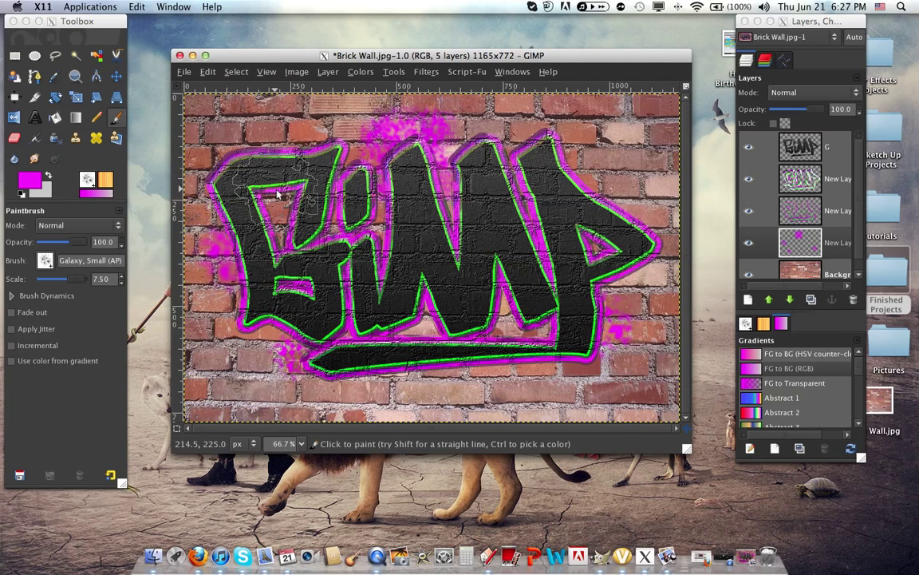
Stamp a Galaxy, Small (AP) splatter in the gap beneath the M and reduce the brush scale to 1.90
key("bracketleft")
key("bracketleft")
key("bracketleft")
key("bracketleft")
key("bracketleft")
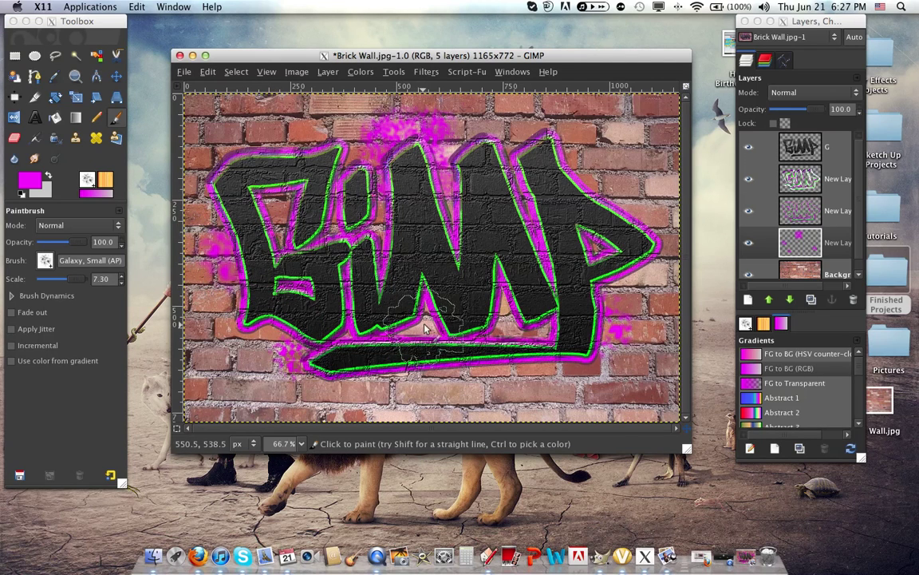
key("bracketleft")
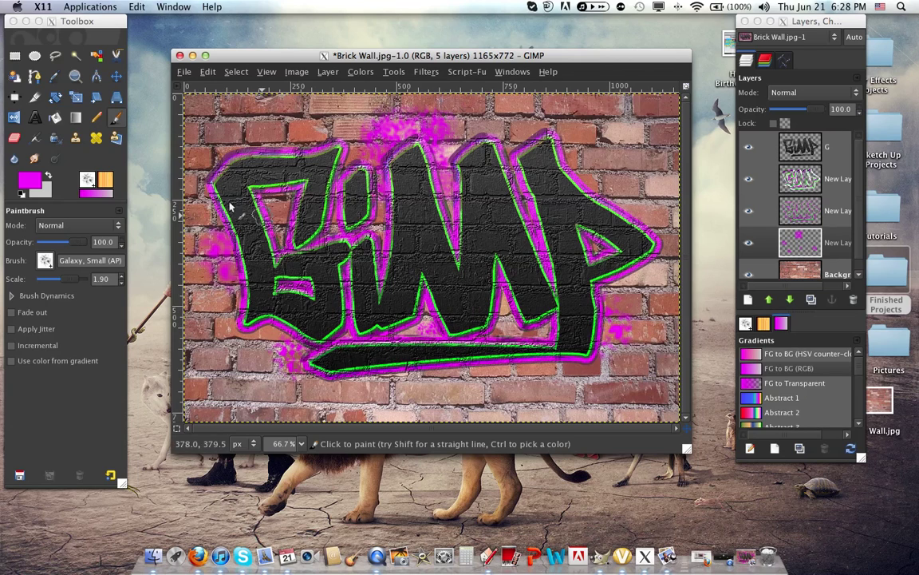
Stamp Confetti splatter around and inside the G and below the underline, enlarging the brush scale to 4.80
left_click(48, 260)
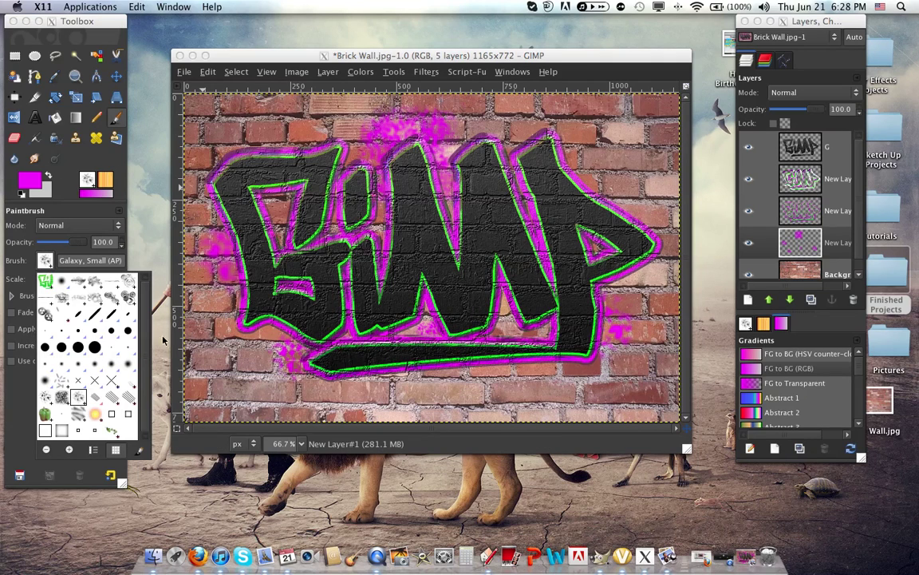
left_click(71, 383)
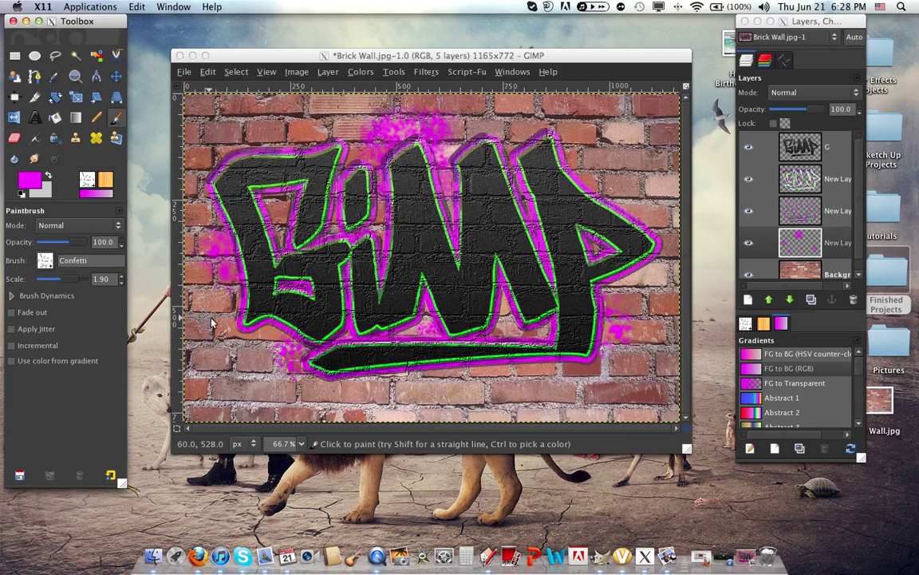
left_click_drag(220, 322, 238, 316)
key("bracketright")
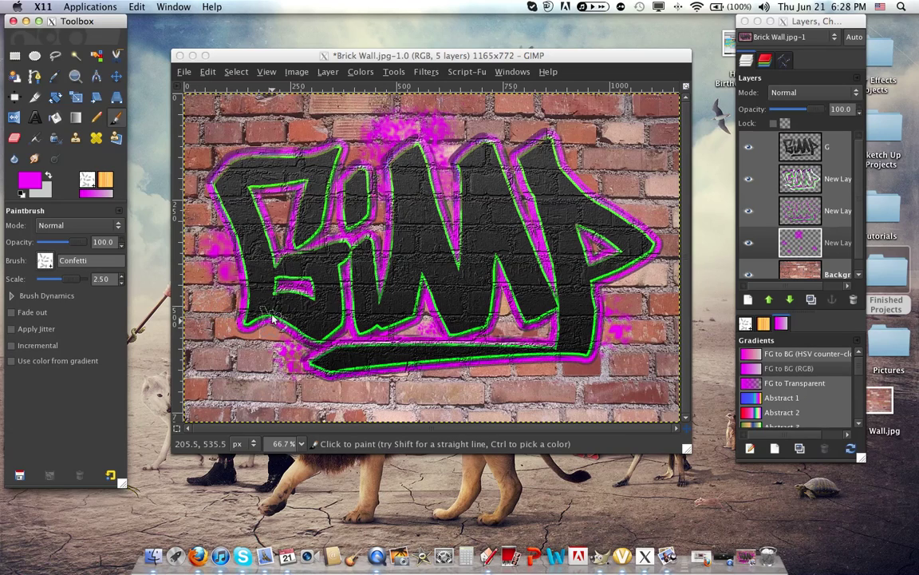
left_click(284, 214)
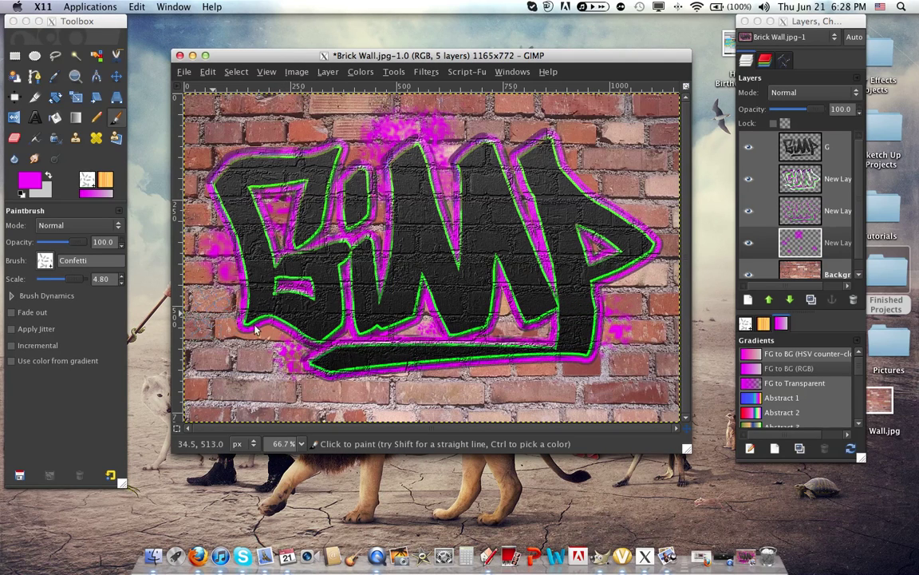
left_click(469, 384)
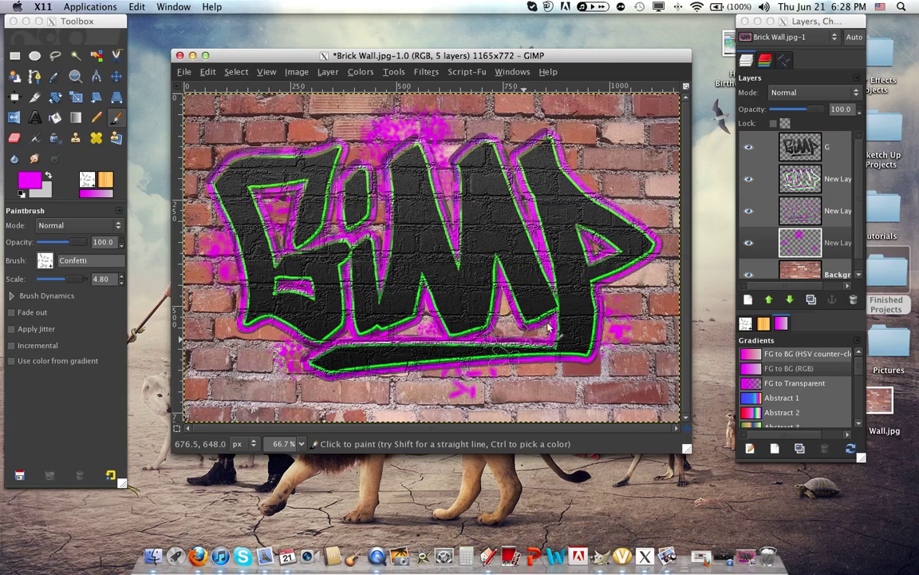
Stamp Galaxy, Big splatter at scale 1.70 below the underline's left end and around the foot of the P
left_click(57, 263)
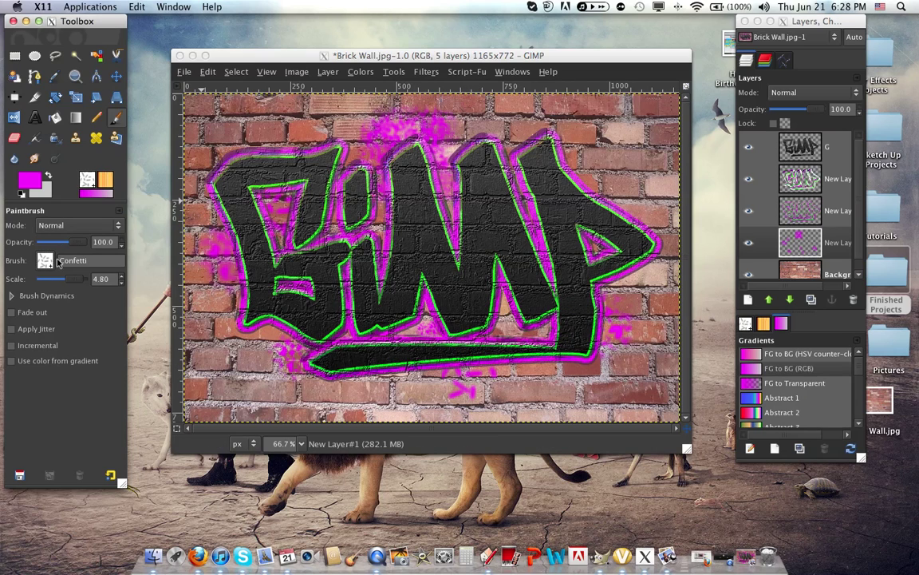
left_click(53, 263)
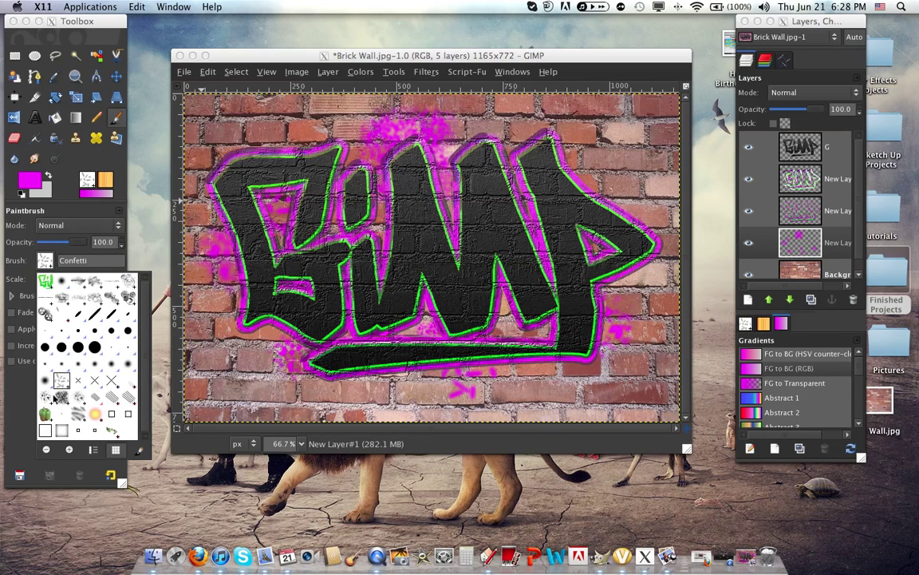
left_click(55, 395)
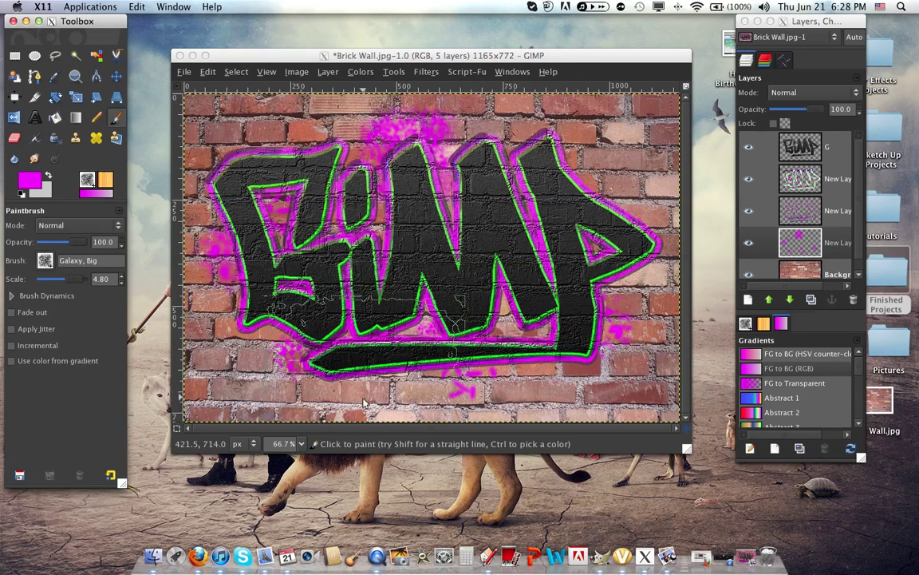
key("bracketleft")
key("bracketleft")
key("bracketleft")
key("bracketleft")
key("bracketleft")
key("bracketleft")
key("bracketleft")
key("bracketleft")
key("bracketleft")
key("bracketleft")
key("bracketleft")
key("bracketleft")
key("bracketleft")
key("bracketleft")
key("bracketleft")
key("bracketleft")
key("bracketleft")
key("bracketleft")
key("bracketleft")
key("bracketleft")
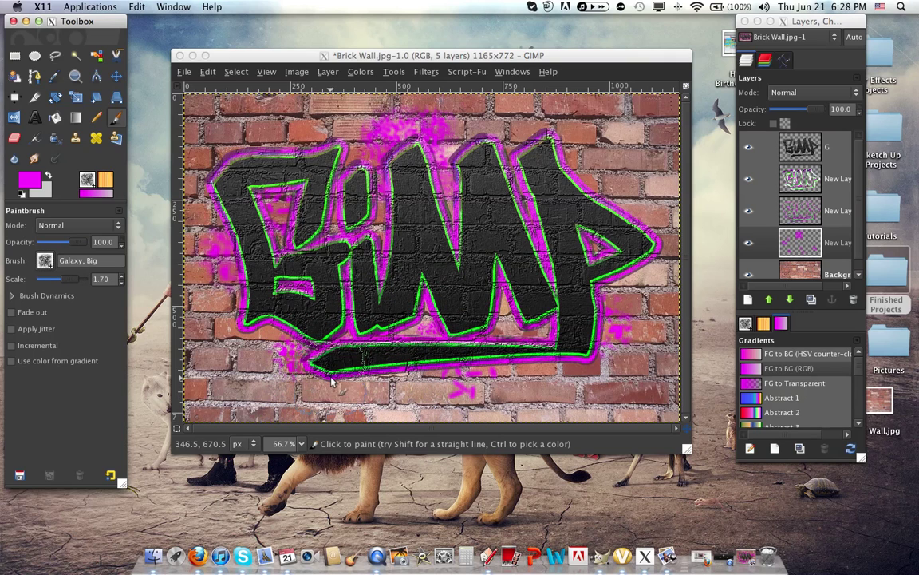
mouse_move(332, 382)
left_mouse_down()
mouse_move(289, 355)
mouse_move(315, 371)
left_mouse_up()
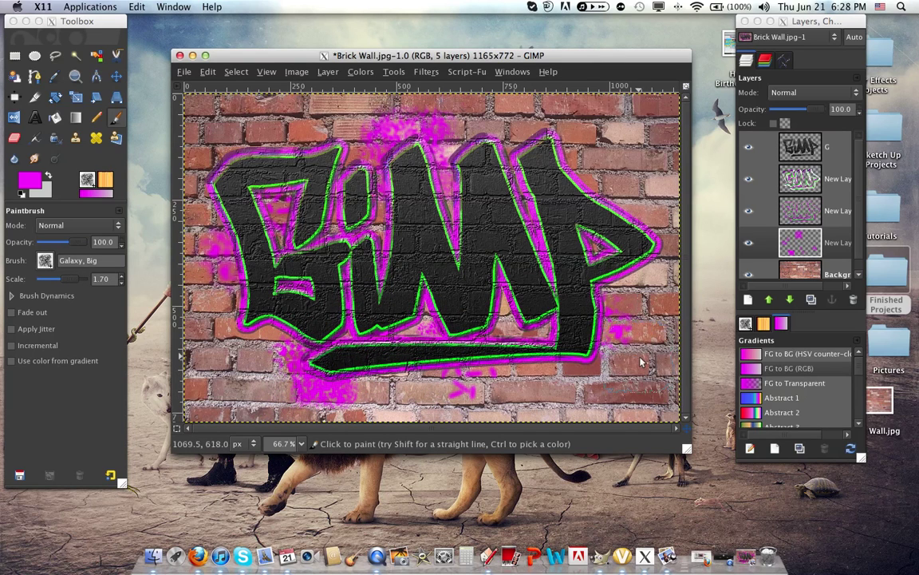
left_click_drag(641, 362, 610, 343)
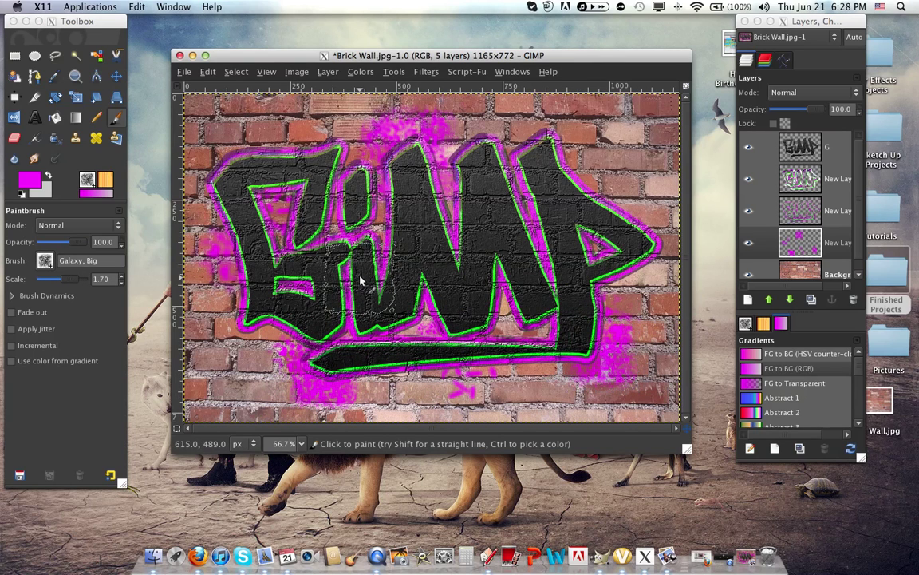
Stamp Galaxy (AP) splatter at scale 3.60 above the P and beside its bowl, then reduce the brush scale to 1.60
left_click(53, 264)
left_click(45, 260)
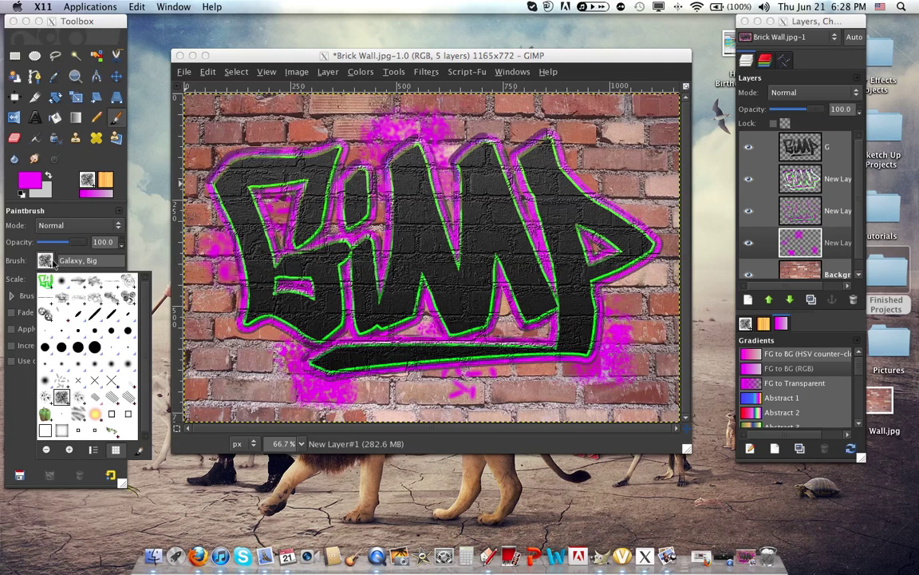
left_click(47, 399)
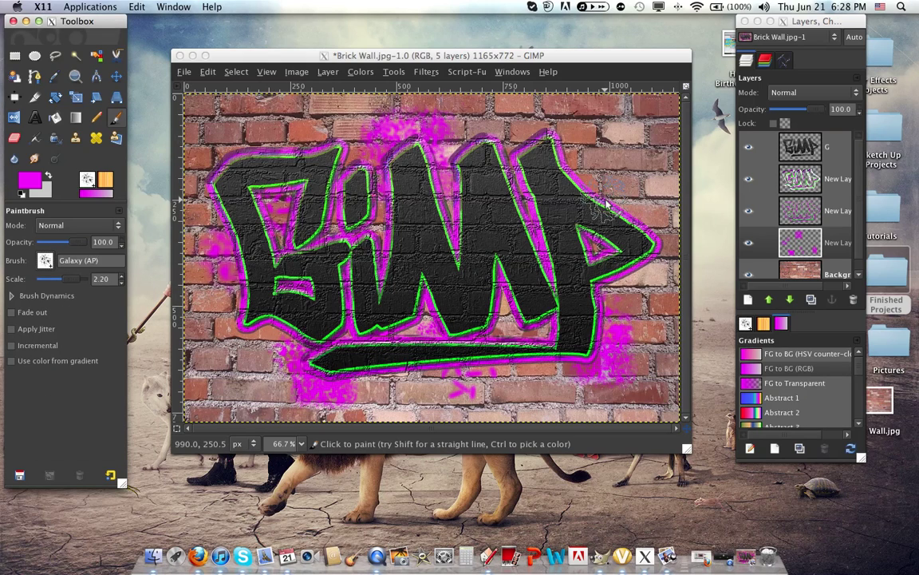
left_click_drag(605, 201, 600, 186)
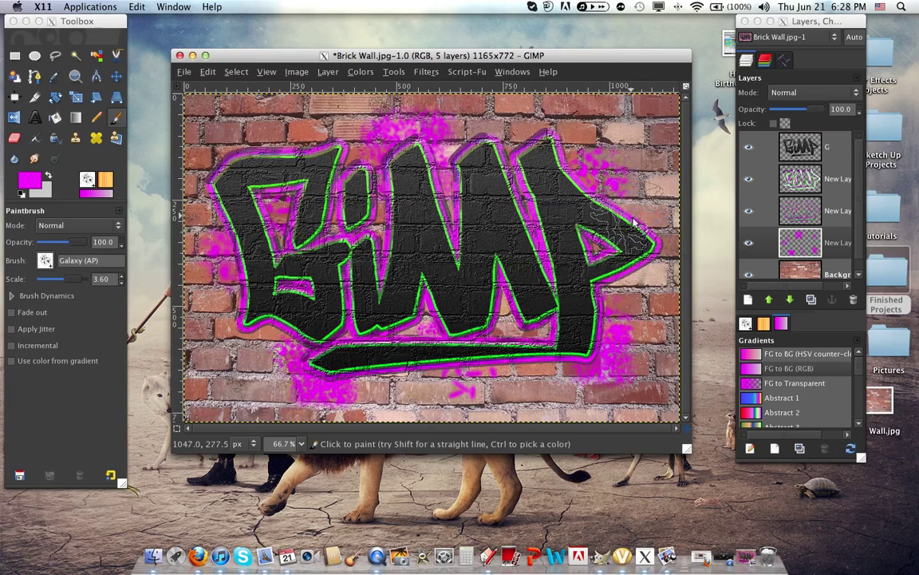
key("bracketleft")
key("bracketleft")
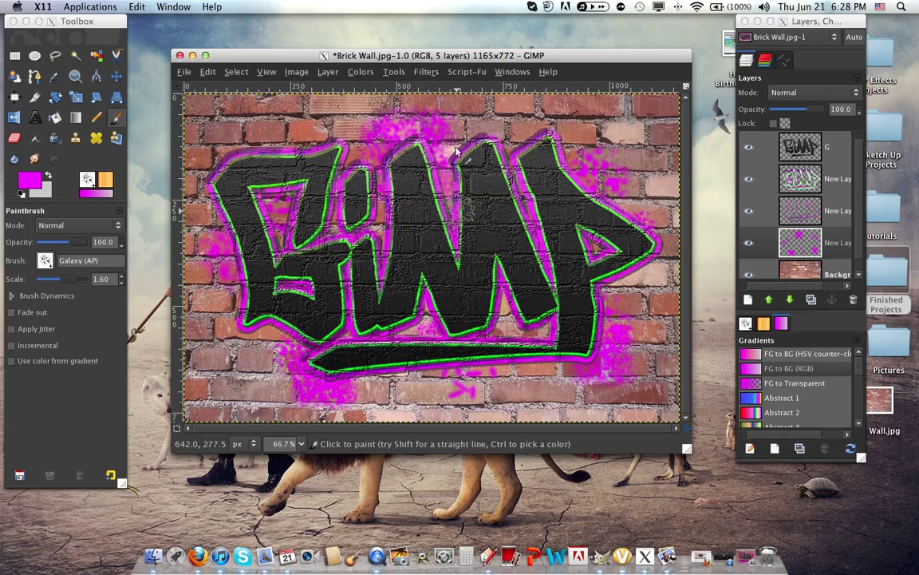
Apply a Bump Map to the splatter layer to give the paint the wall's brick texture
left_click(437, 74)
left_click(431, 72)
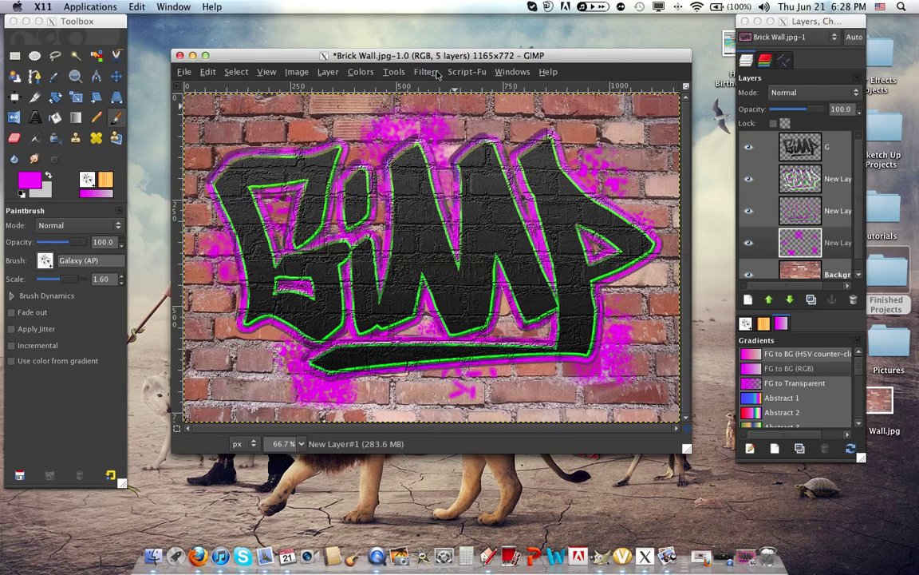
left_click(431, 72)
mouse_move(479, 306)
mouse_move(535, 294)
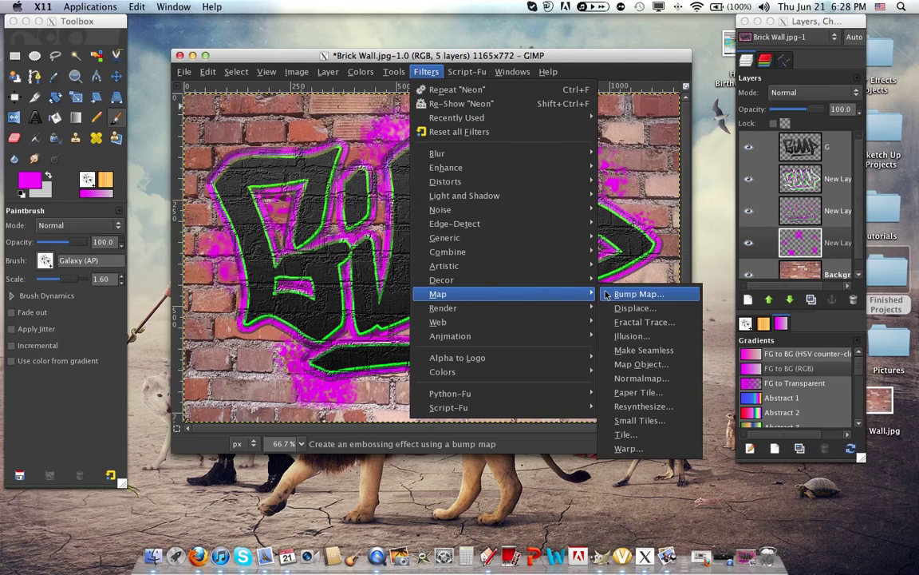
left_click(622, 294)
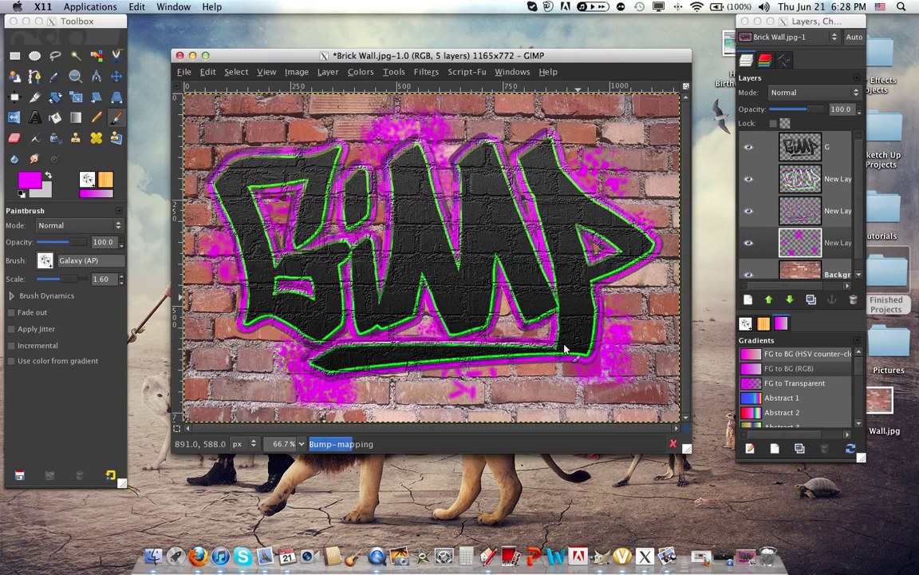
key("Return")
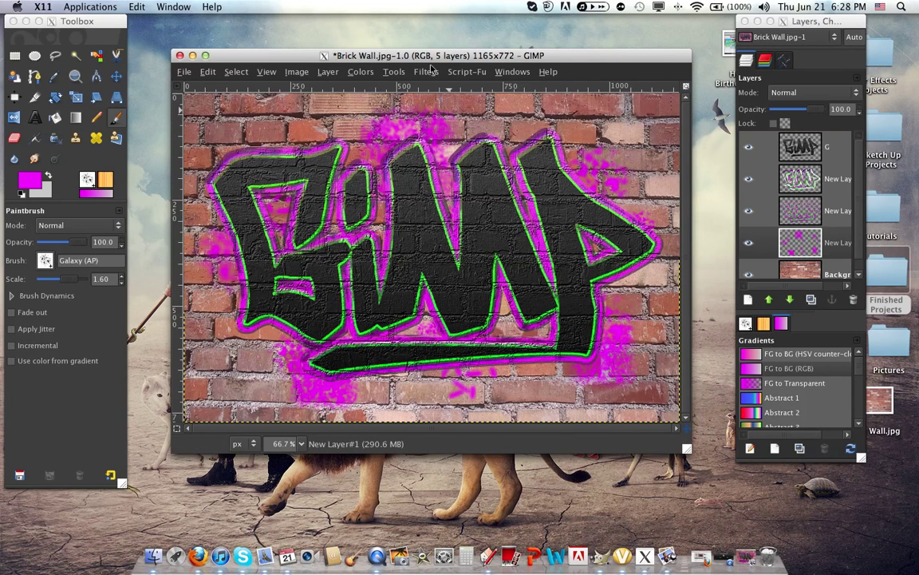
Apply the Bump Map to the splatter layer again from the brick Background, with Linear type, azimuth 135, elevation 45 and depth 3
left_click(426, 72)
mouse_move(502, 294)
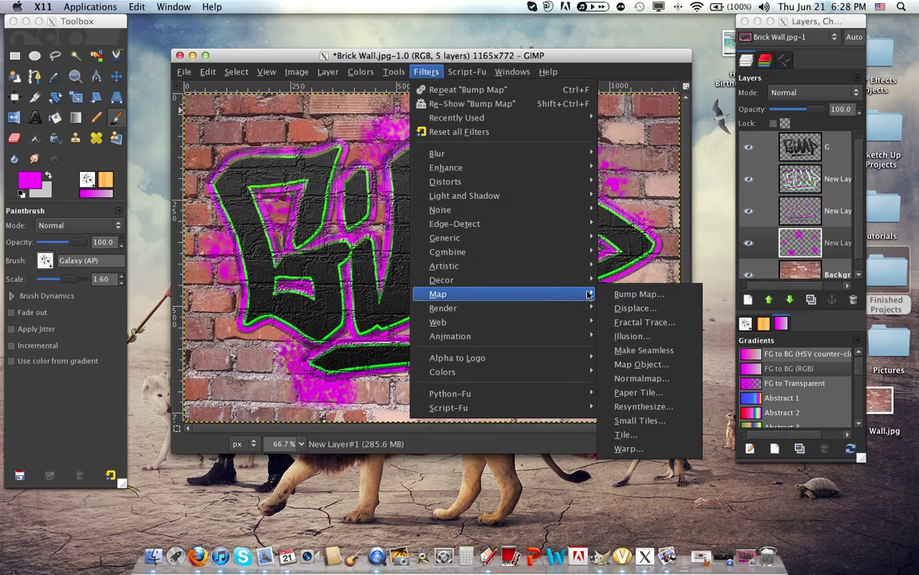
left_click(615, 294)
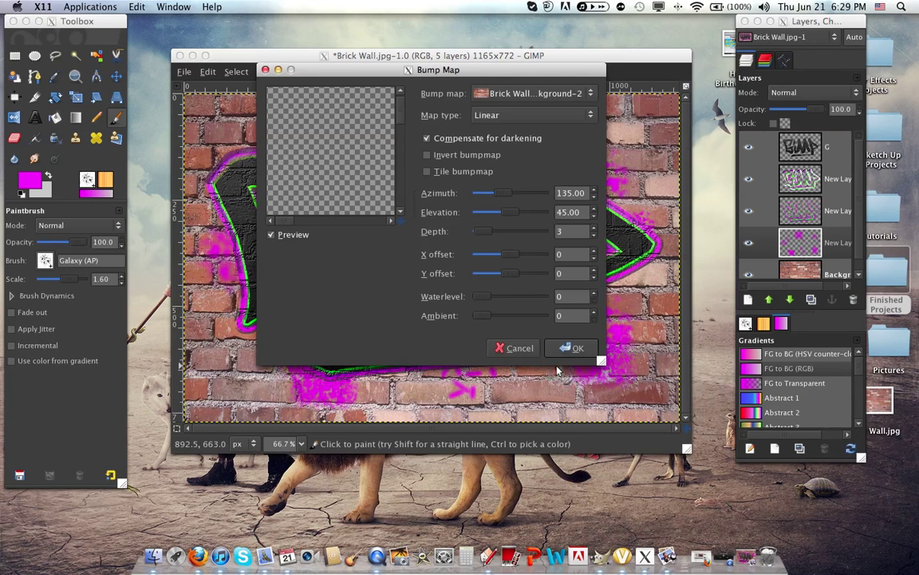
left_click(503, 314)
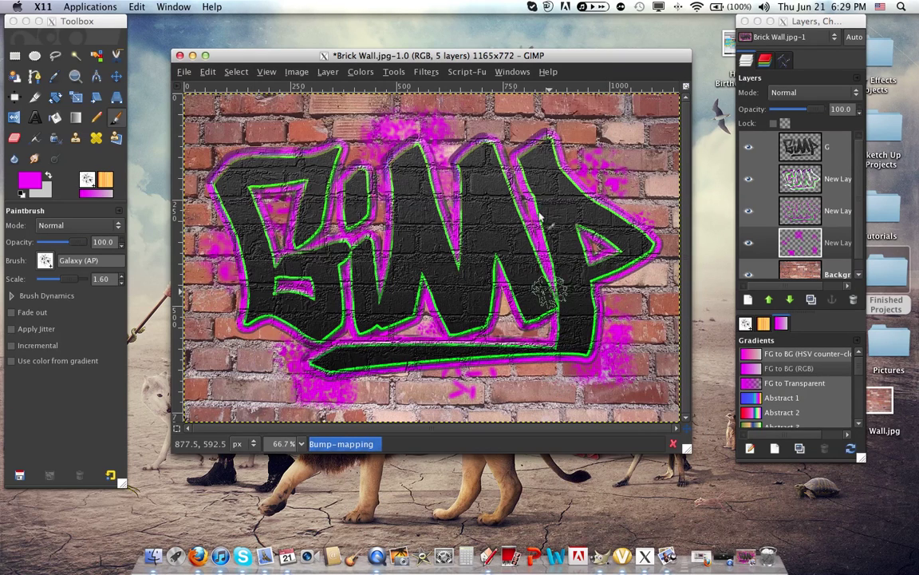
Deepen the splatter layer's brick texture with a third Bump Map from the Background, keeping depth 3 and elevation 45
left_click(434, 73)
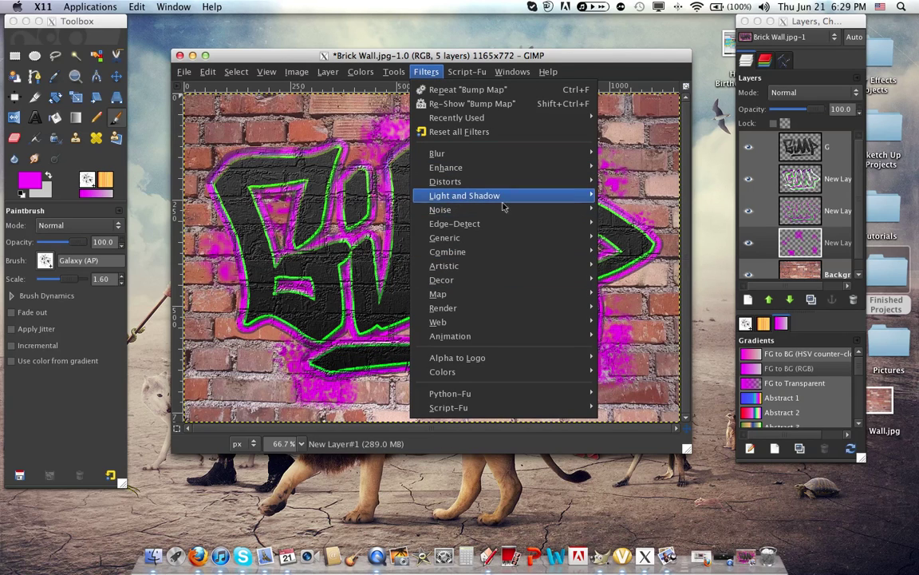
mouse_move(539, 302)
left_click(639, 294)
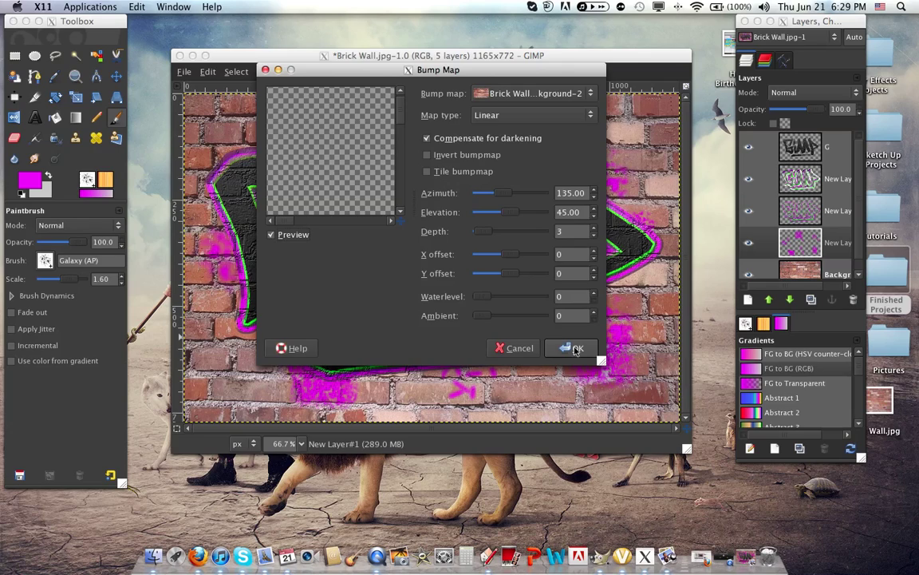
left_click(574, 348)
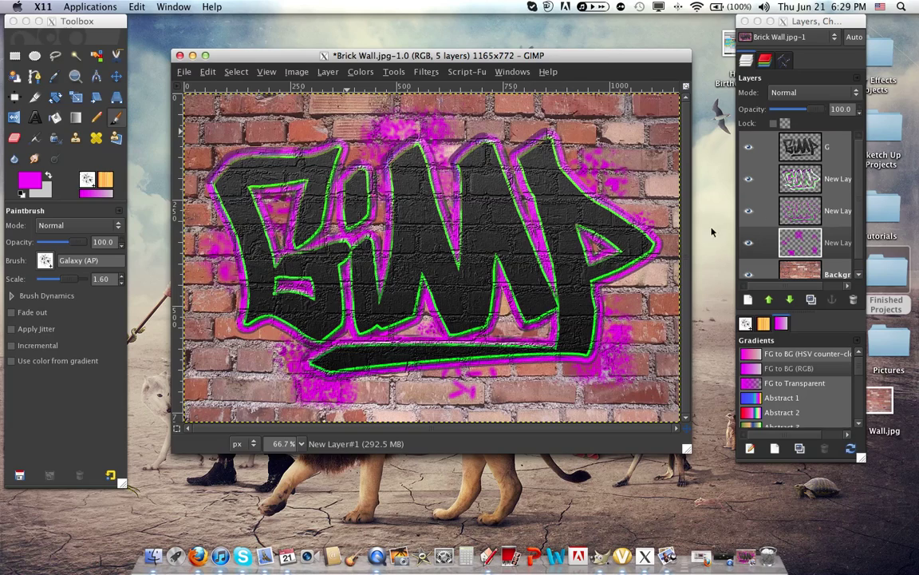
scroll(798, 200, "down", 1)
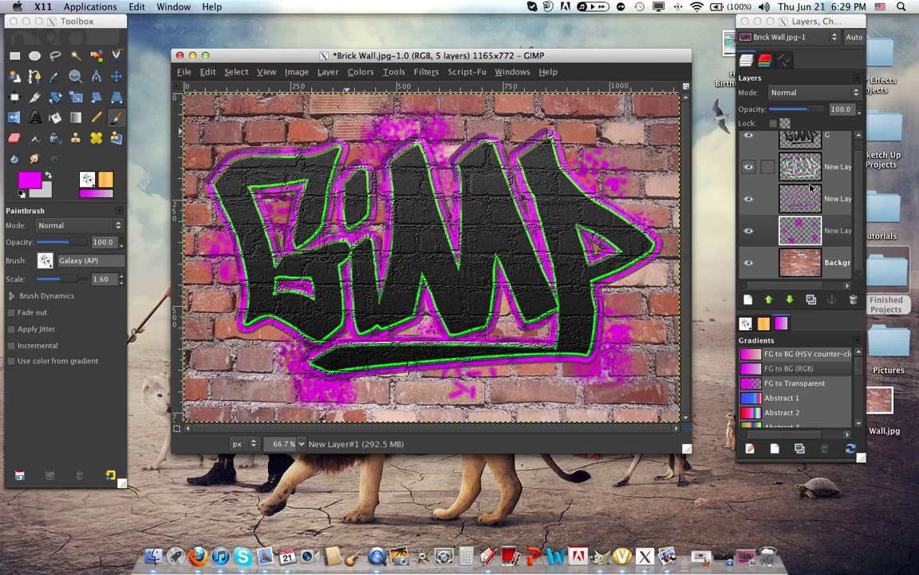
left_click(865, 153)
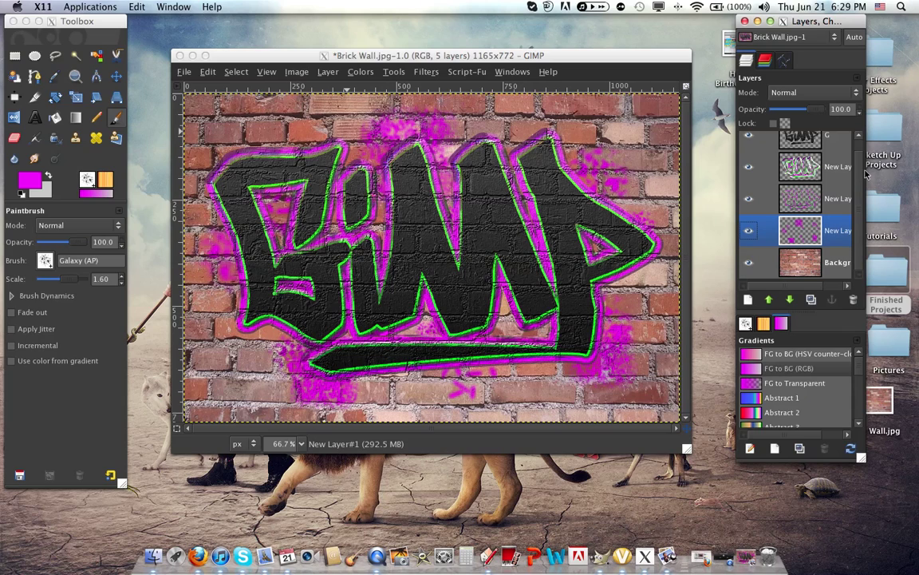